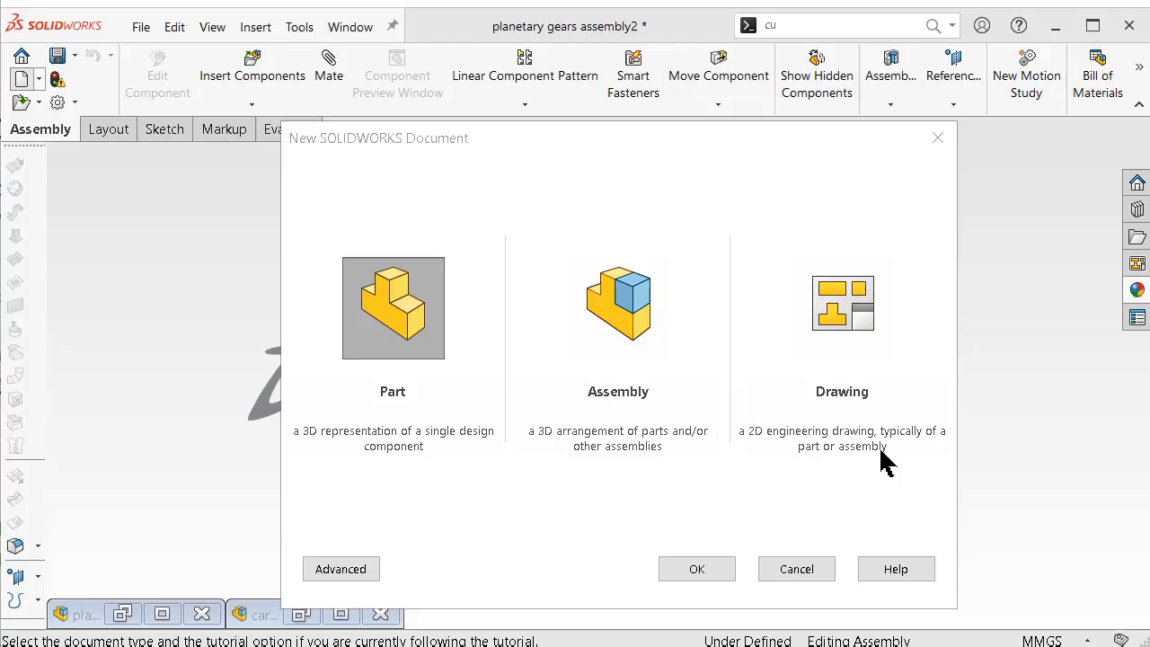
- Create a new assembly and delete the spur gear_iso component, confirming the removal
{"action": "left_click", "coordinate": [620, 310]}
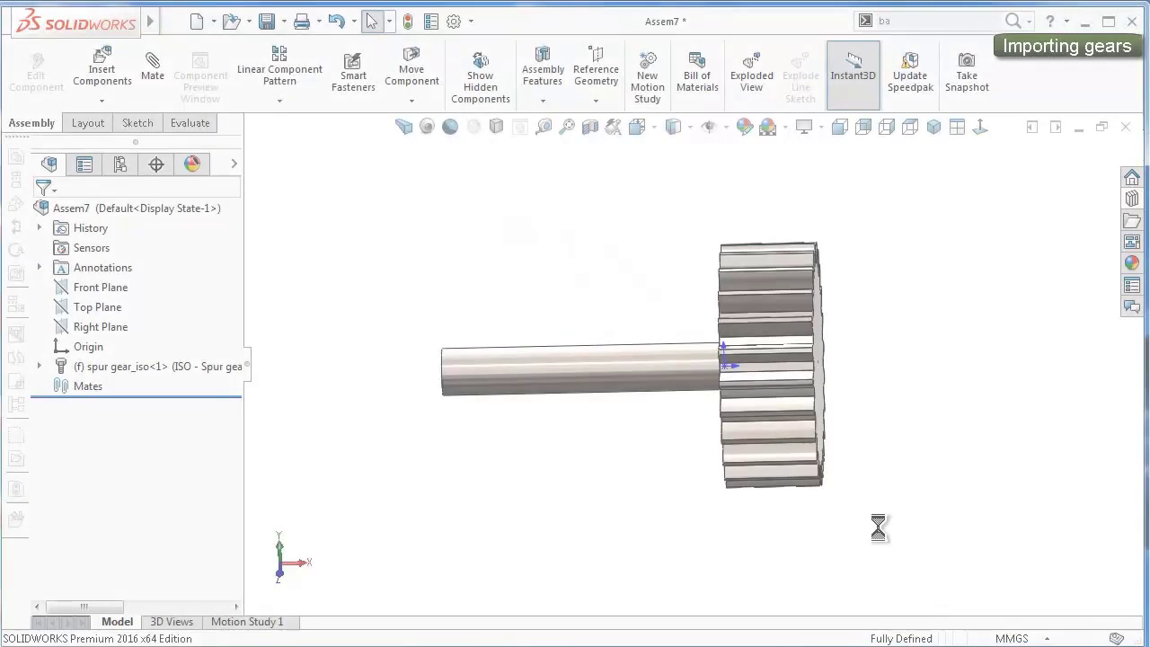
{"action": "right_click", "coordinate": [112, 369]}
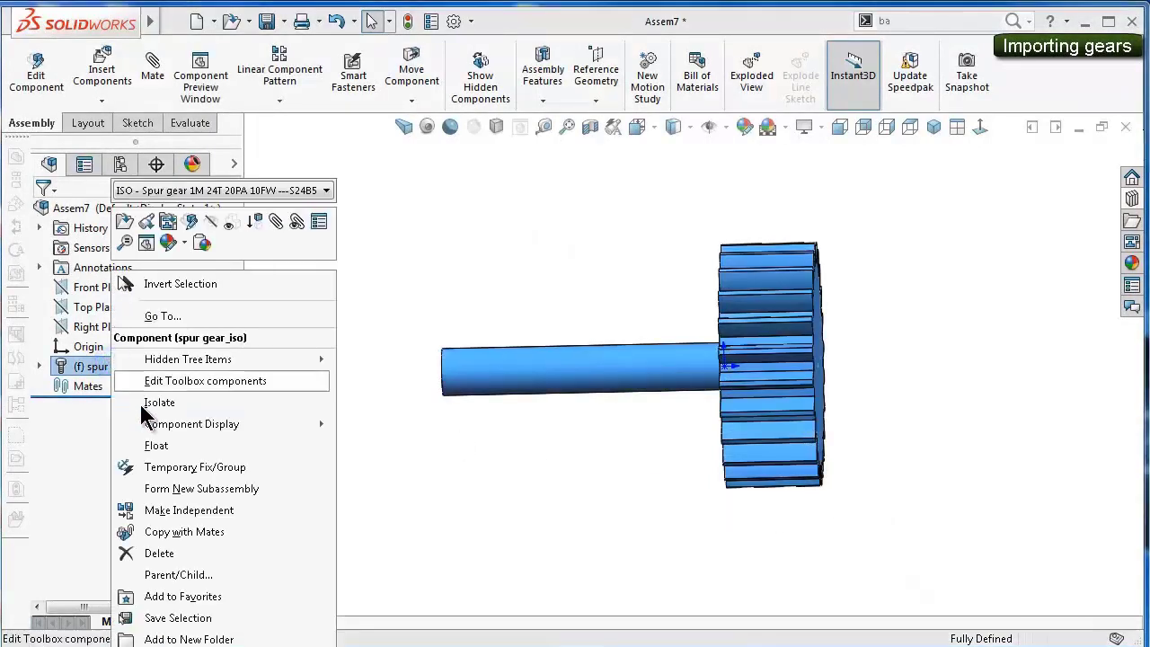
{"action": "mouse_move", "coordinate": [192, 423]}
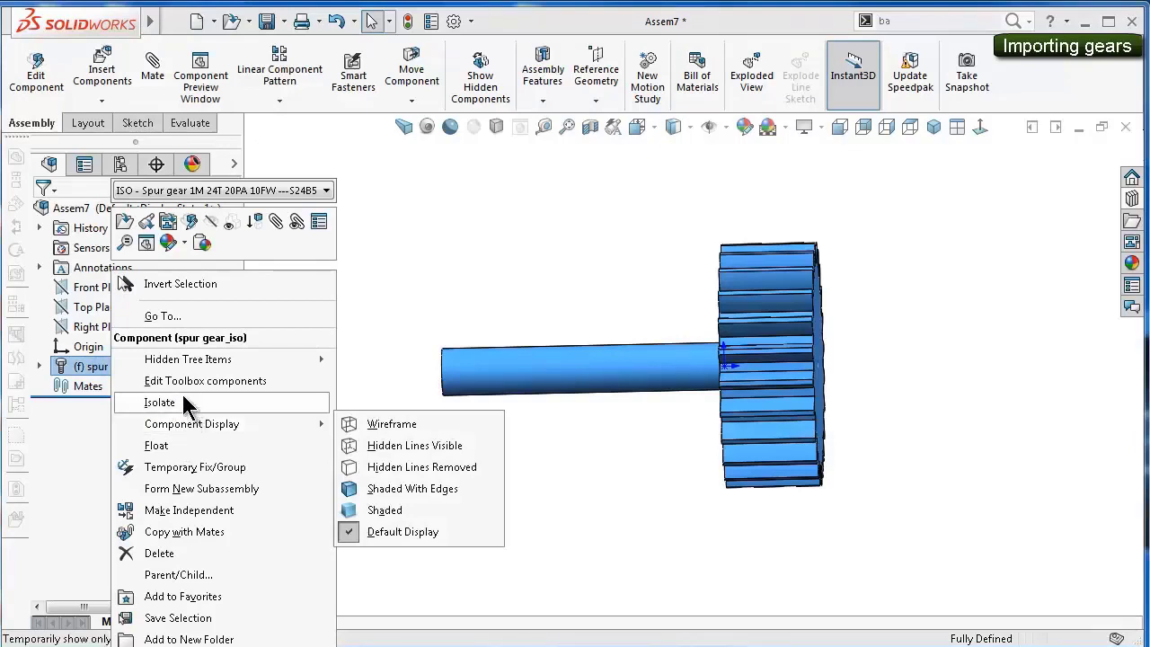
{"action": "left_click", "coordinate": [168, 559]}
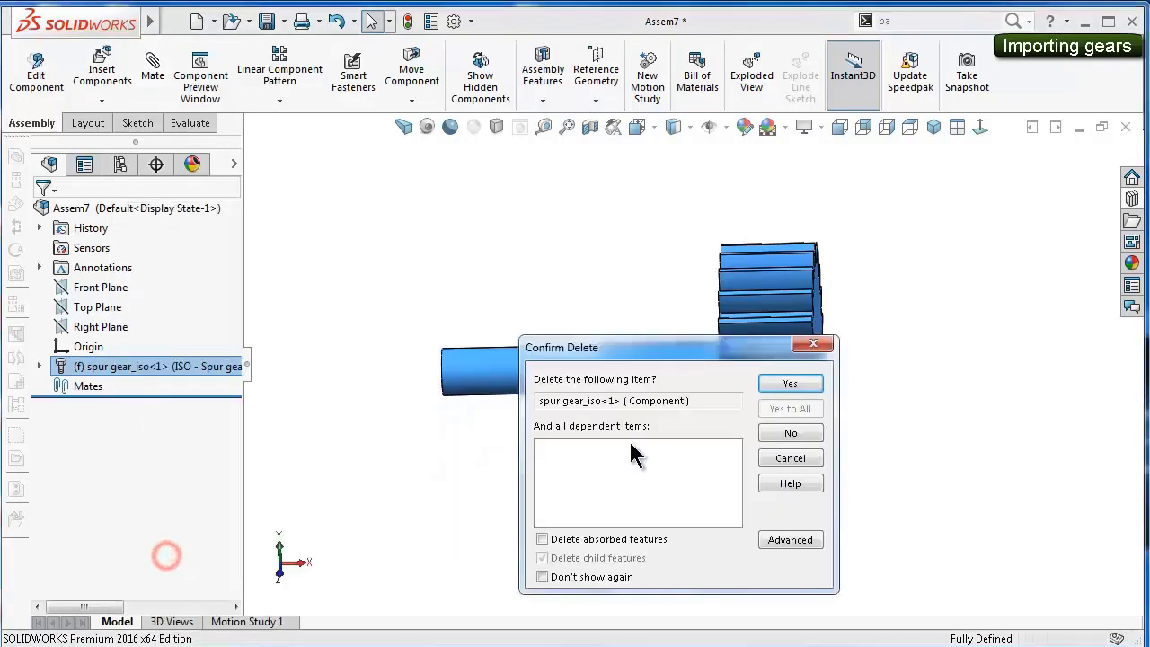
{"action": "left_click", "coordinate": [771, 384]}
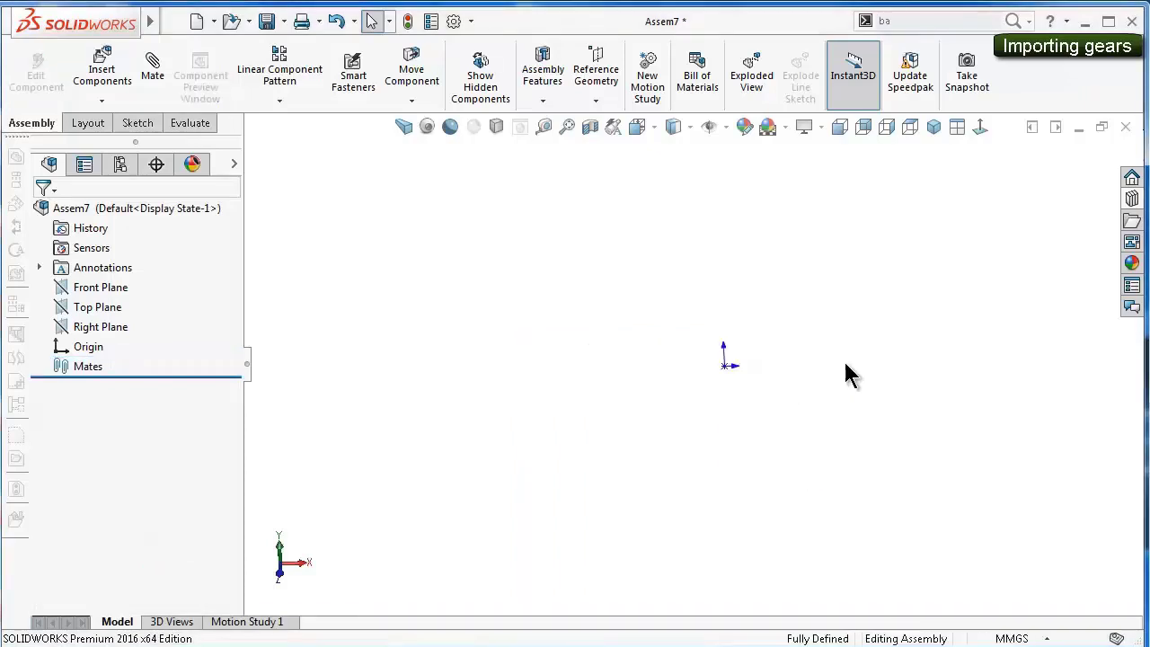
- Drag a Toolbox Spur Gear from the Design Library onto the assembly origin
{"action": "left_click", "coordinate": [1129, 201]}
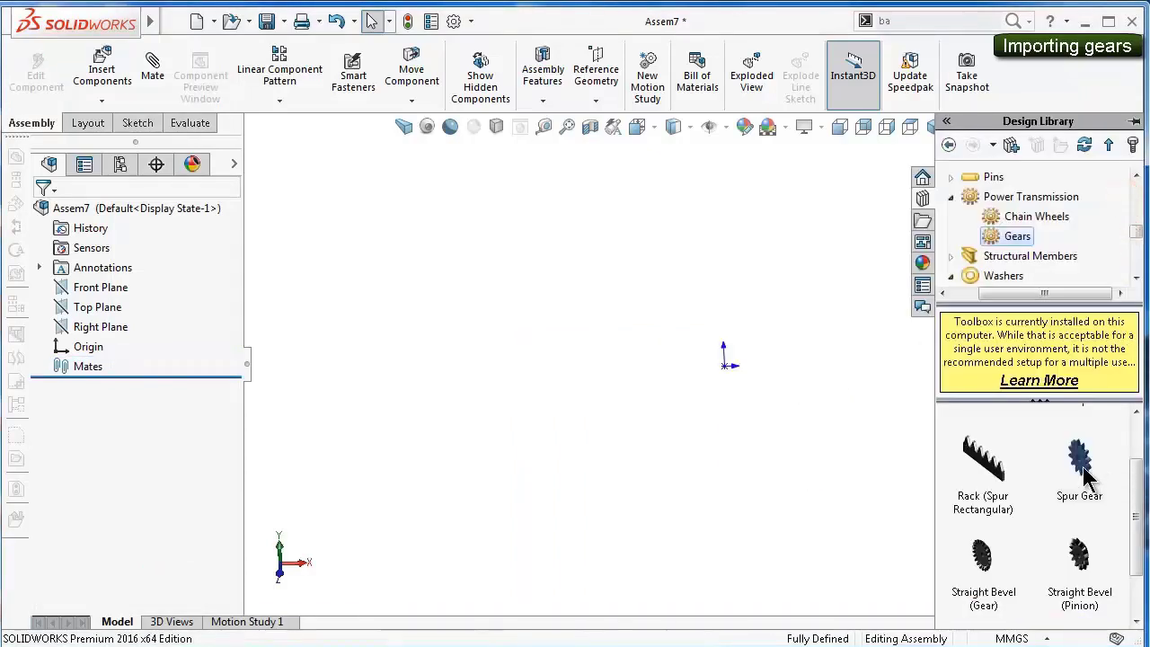
{"action": "left_click_drag", "start_coordinate": [1083, 477], "coordinate": [692, 370]}
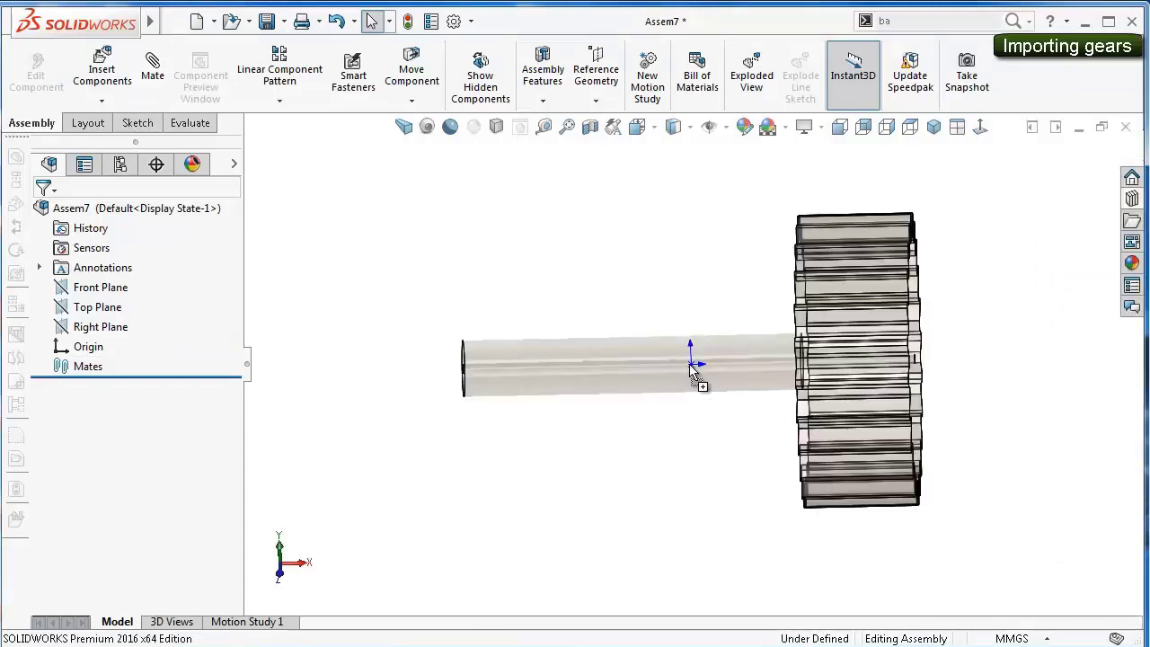
{"action": "left_click_drag", "start_coordinate": [692, 370], "coordinate": [692, 370]}
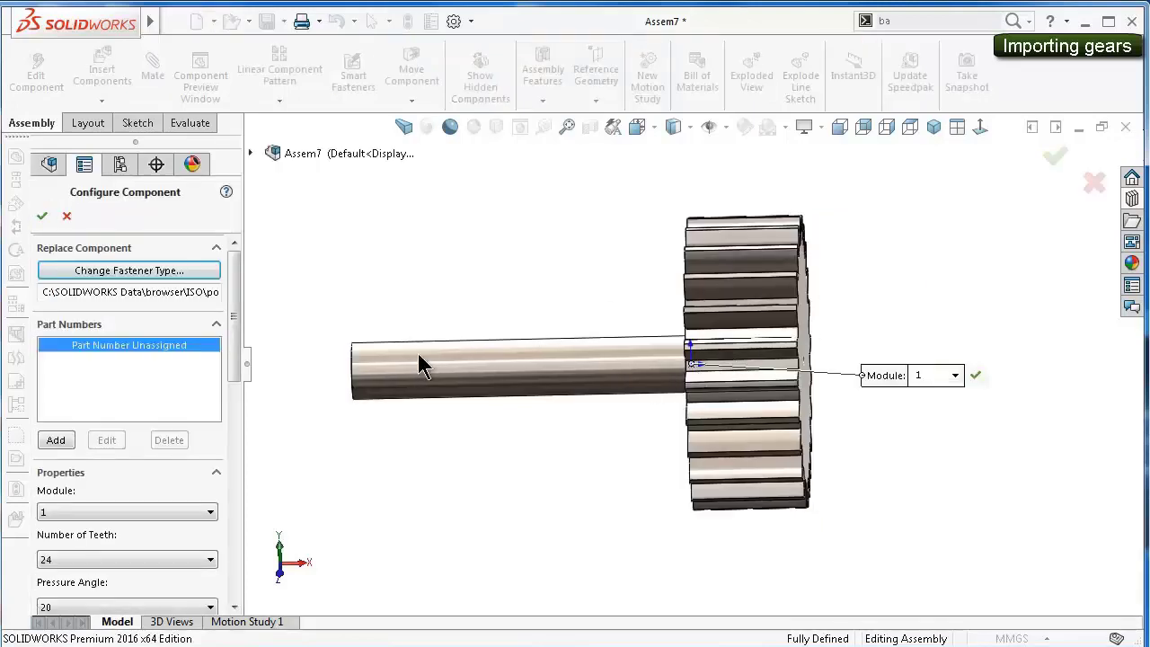
- Set the spur gear to 12 teeth and finish inserting it without extra copies
{"action": "left_click_drag", "start_coordinate": [232, 373], "coordinate": [237, 430]}
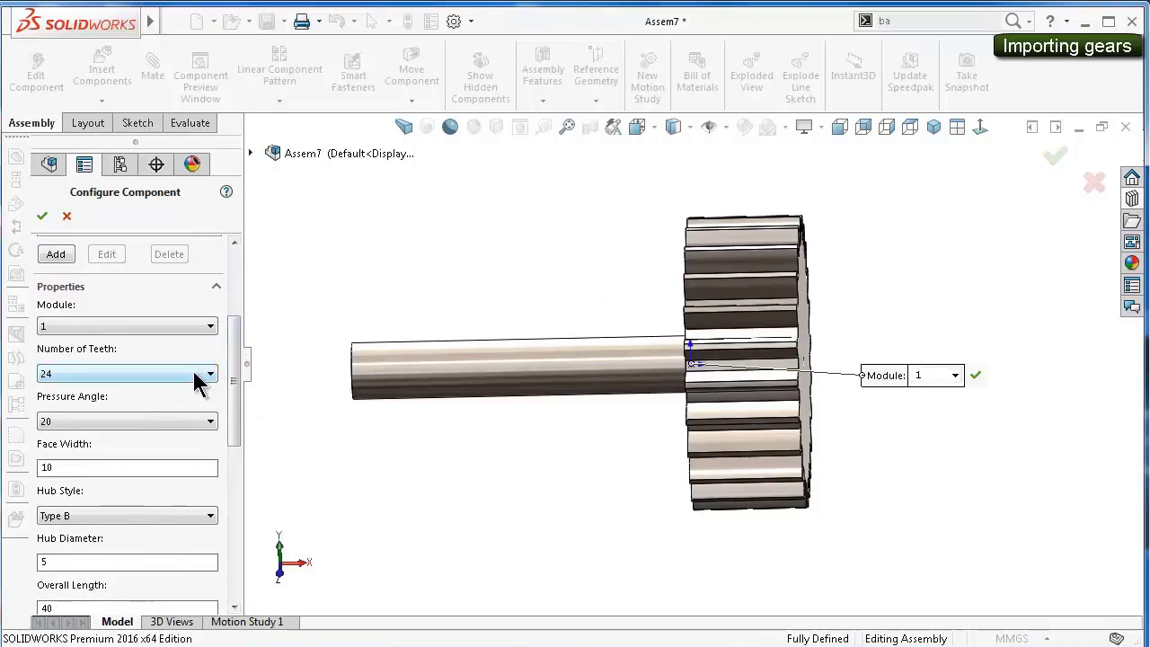
{"action": "left_click", "coordinate": [198, 382]}
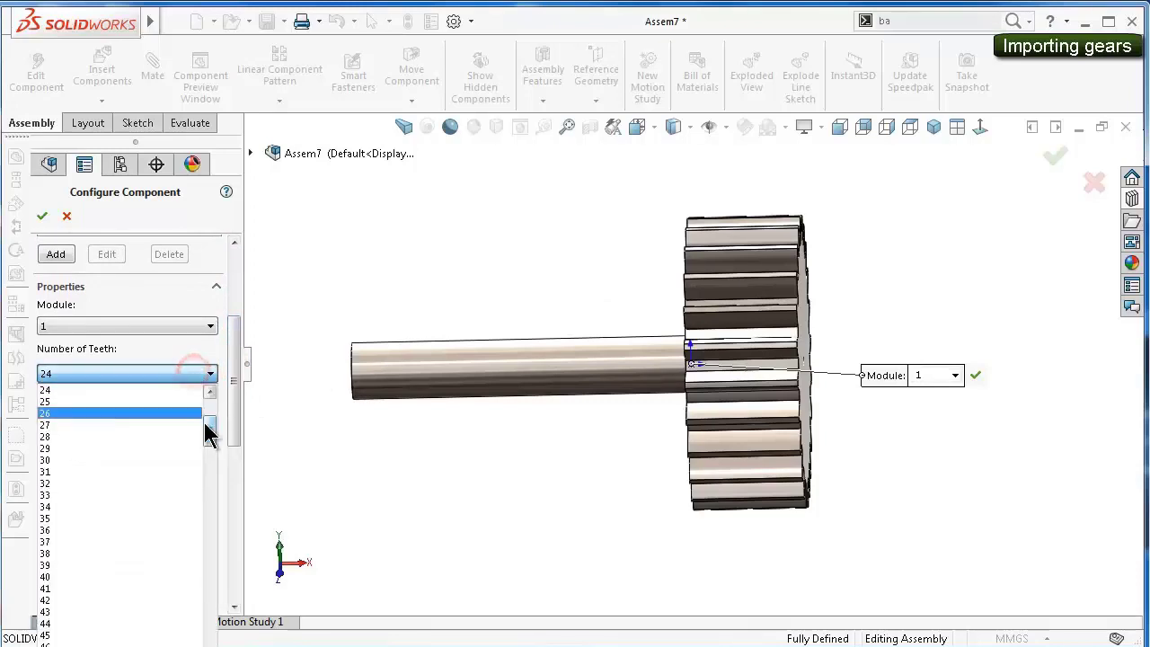
{"action": "left_click", "coordinate": [209, 392]}
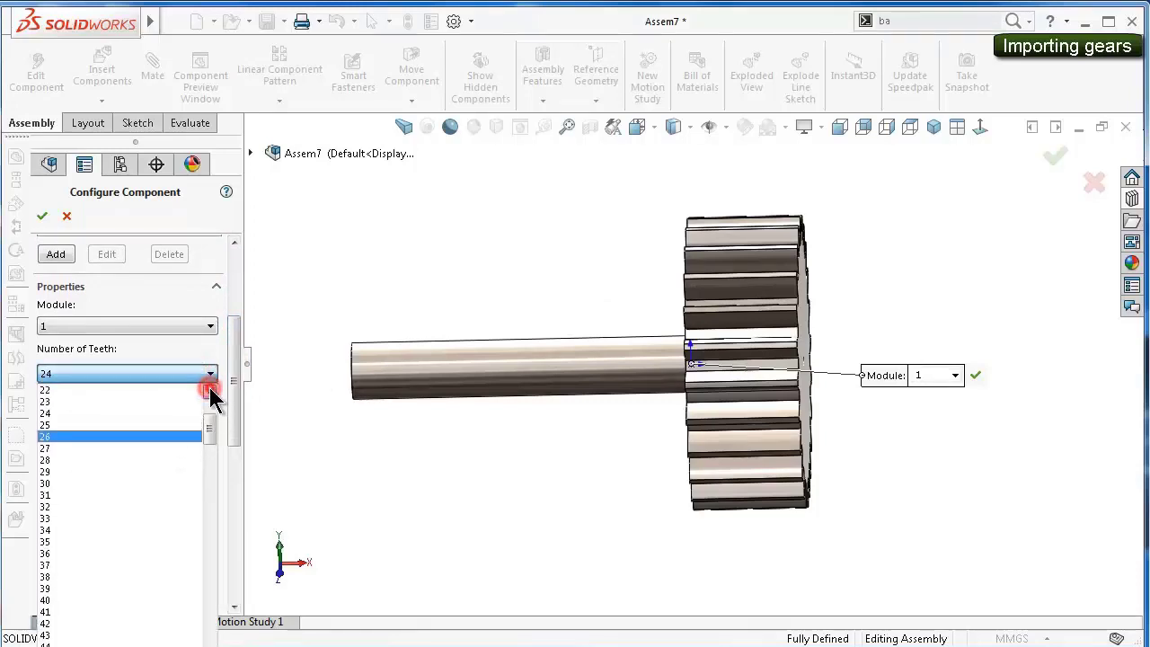
{"action": "left_click_drag", "start_coordinate": [211, 441], "coordinate": [209, 422]}
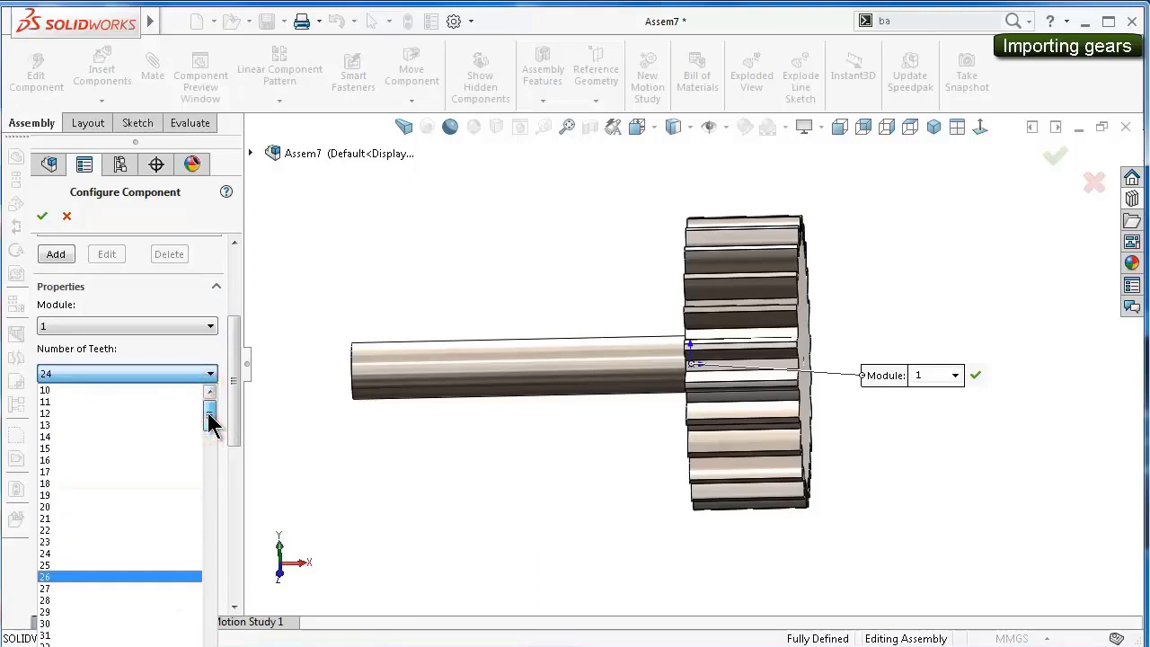
{"action": "left_click", "coordinate": [99, 414]}
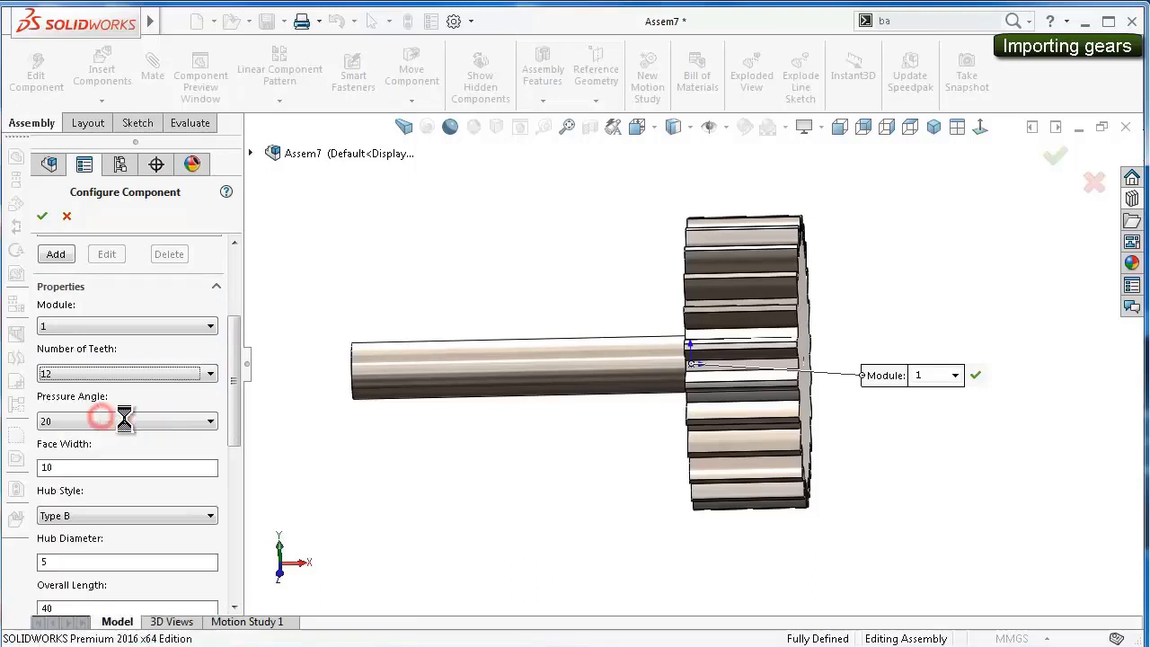
{"action": "mouse_move", "coordinate": [693, 414]}
{"action": "middle_mouse_down"}
{"action": "mouse_move", "coordinate": [781, 452]}
{"action": "mouse_move", "coordinate": [752, 442]}
{"action": "mouse_move", "coordinate": [552, 441]}
{"action": "mouse_move", "coordinate": [692, 462]}
{"action": "middle_mouse_up"}
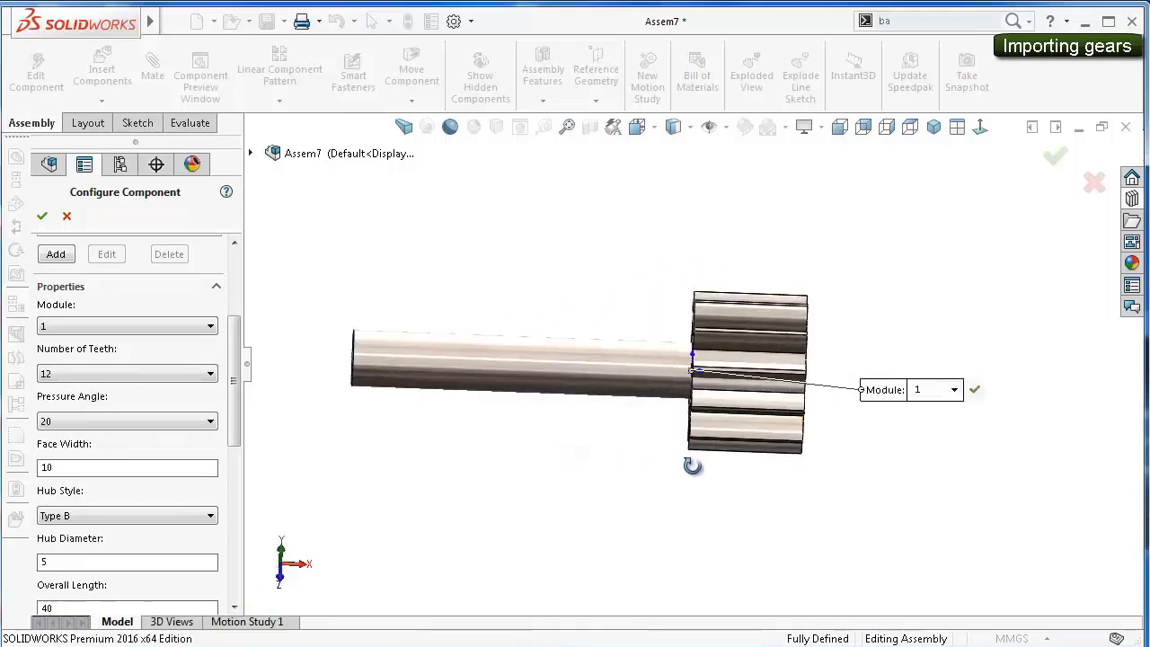
{"action": "scroll", "coordinate": [233, 385], "scroll_direction": "down", "scroll_amount": 2}
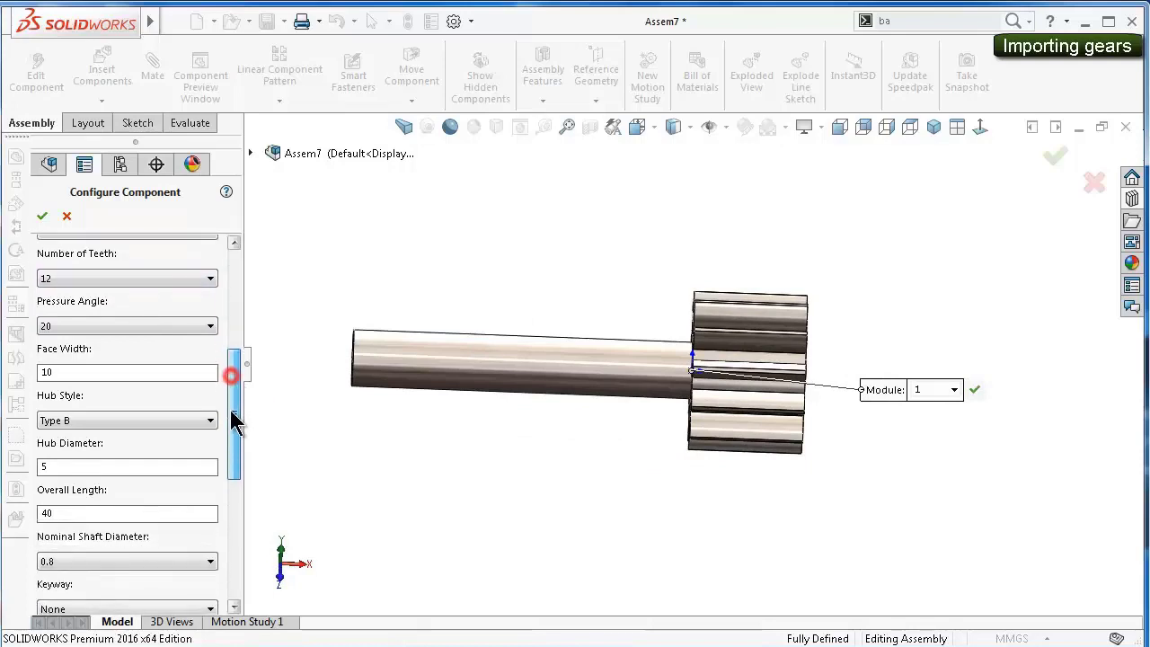
{"action": "scroll", "coordinate": [216, 382], "scroll_direction": "down", "scroll_amount": 2}
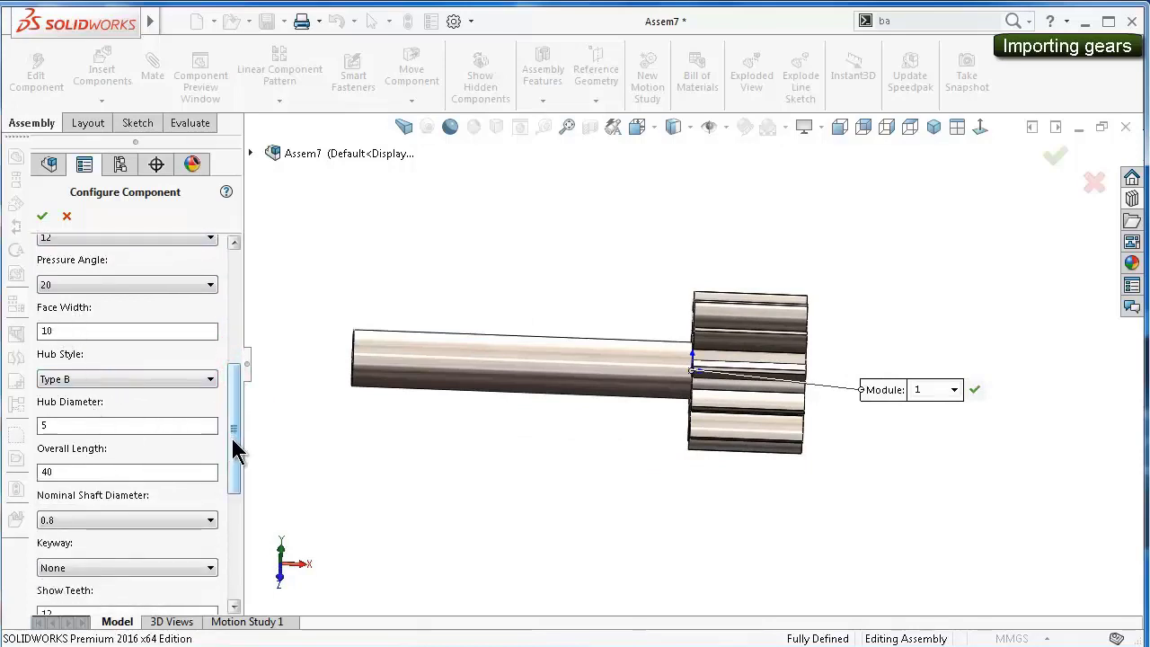
{"action": "left_click_drag", "start_coordinate": [231, 437], "coordinate": [239, 563]}
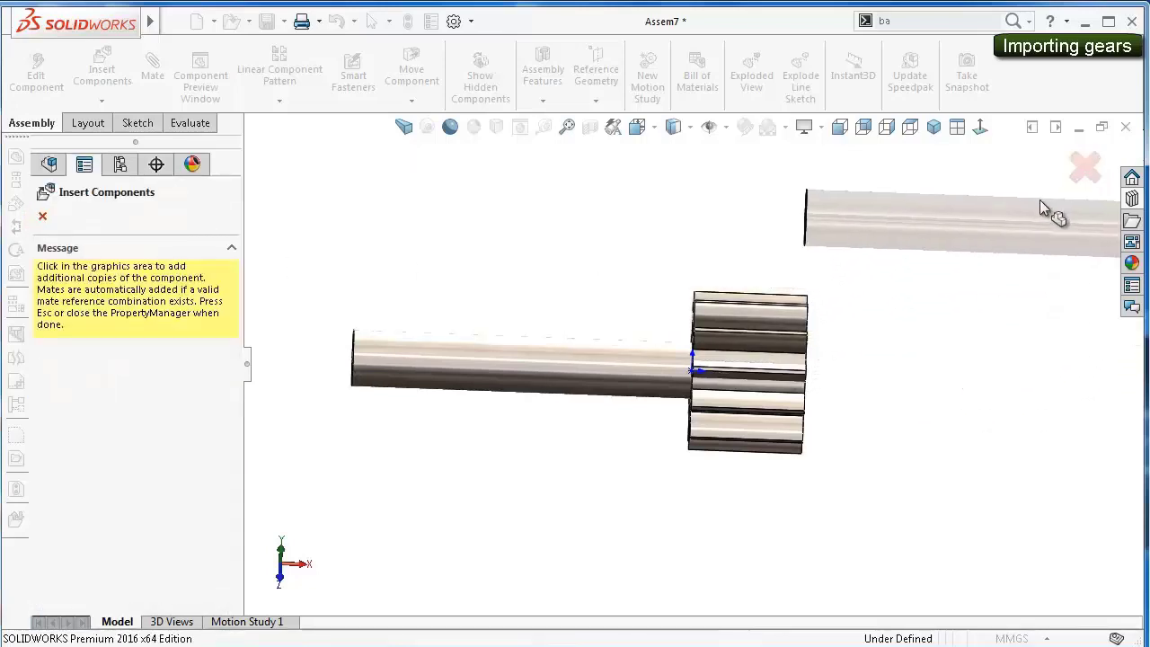
{"action": "left_click", "coordinate": [1075, 176]}
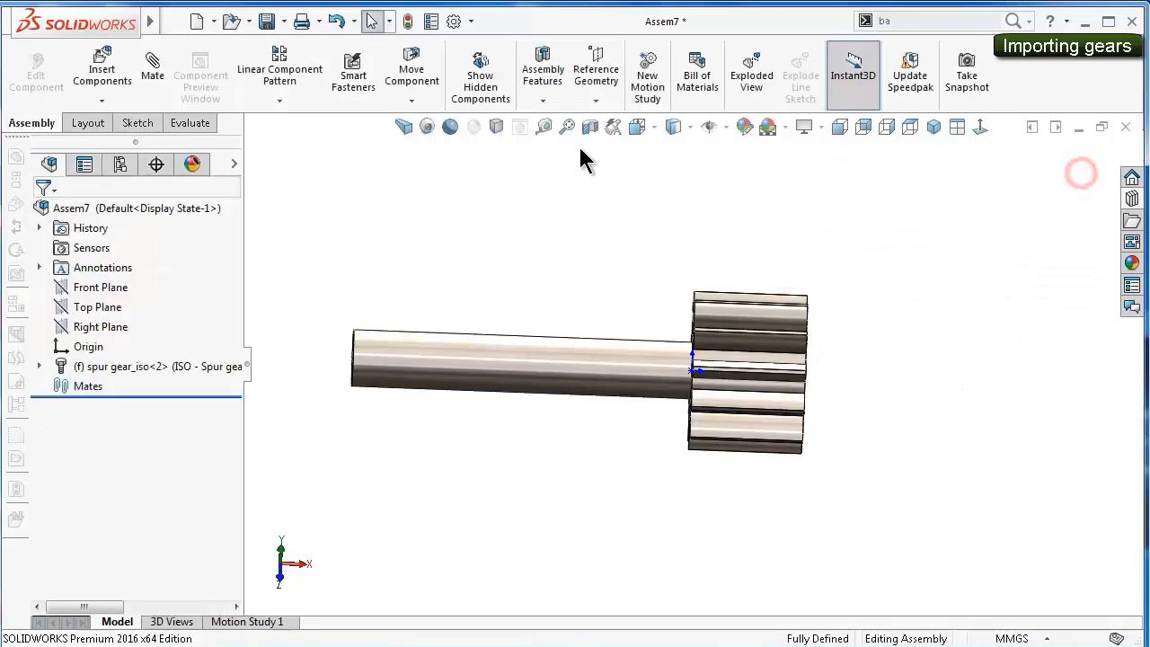
- Rebuild and save the gear as part file 'Gear3 Sun' (*.sldprt) in the planet. gears folder
{"action": "left_click", "coordinate": [283, 21]}
{"action": "left_click", "coordinate": [295, 64]}
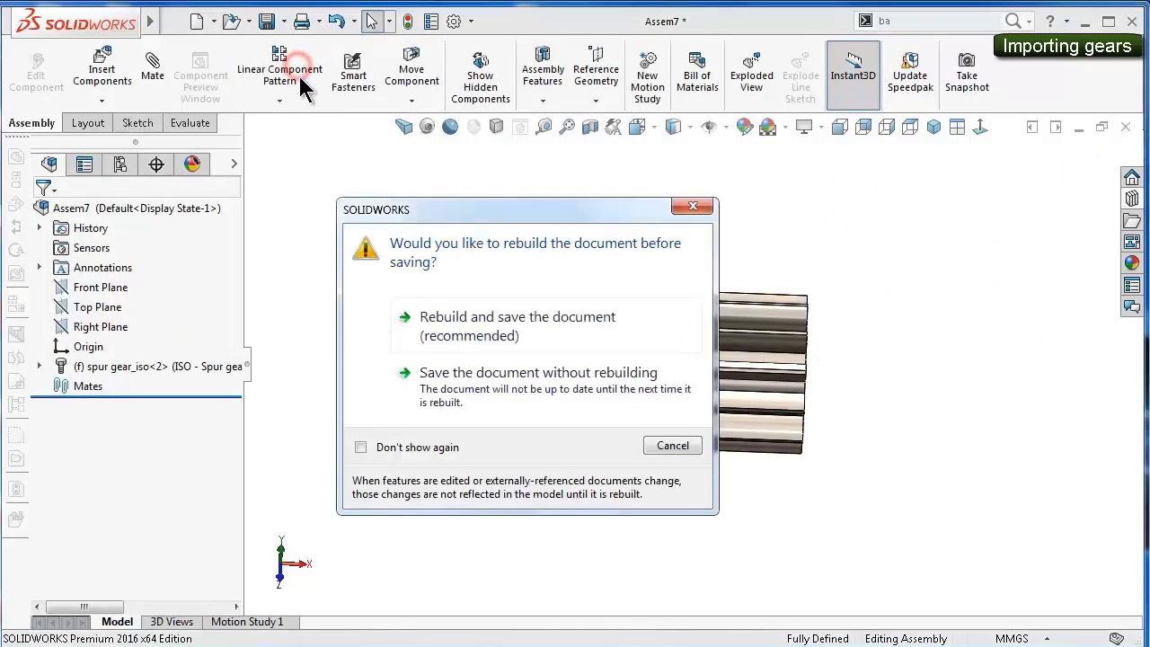
{"action": "left_click", "coordinate": [466, 331]}
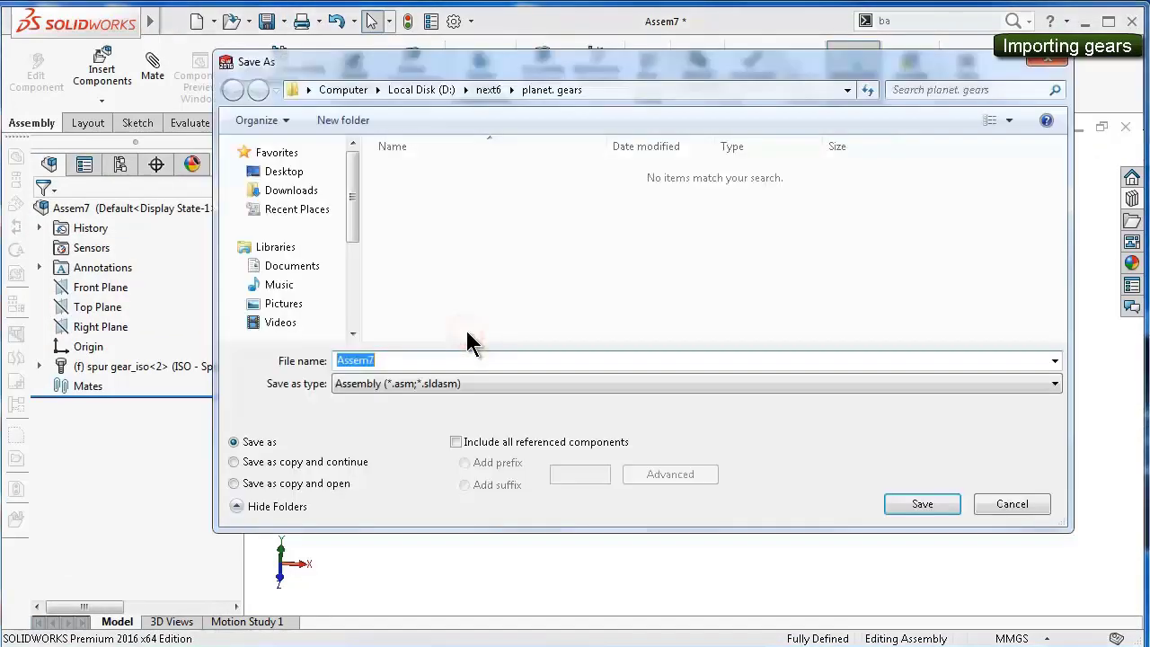
{"action": "left_click", "coordinate": [402, 382]}
{"action": "left_click", "coordinate": [410, 430]}
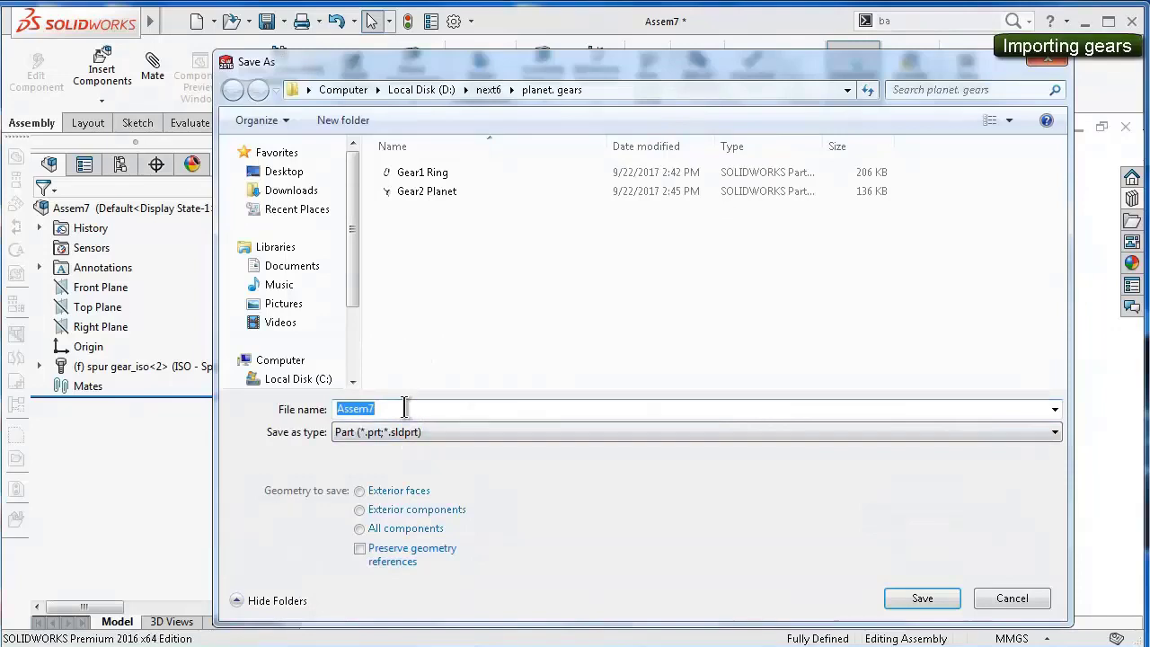
{"action": "left_click", "coordinate": [392, 408]}
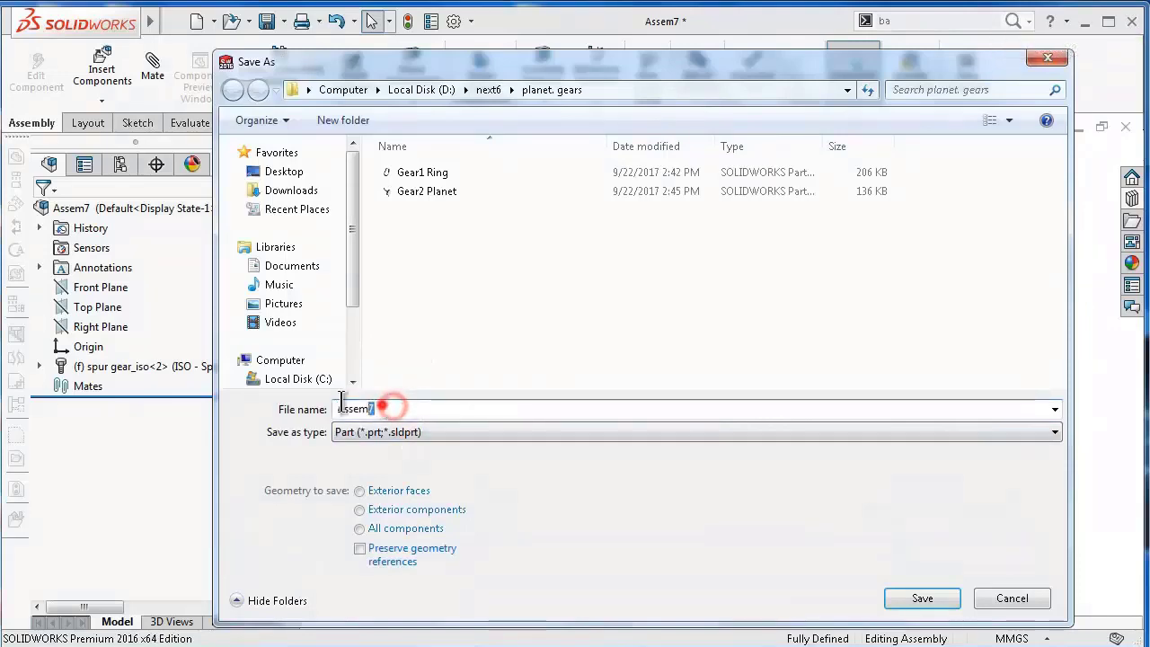
{"action": "left_click_drag", "start_coordinate": [341, 407], "coordinate": [335, 408]}
{"action": "type", "text": "Gear"}
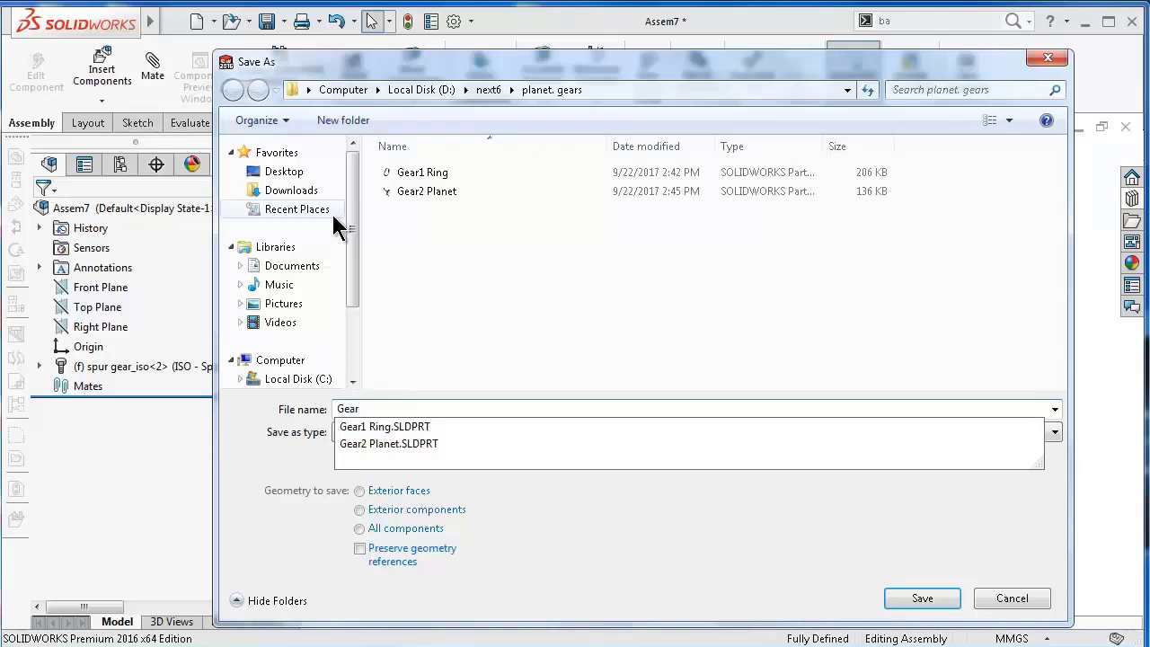
{"action": "type", "text": "3 Sun"}
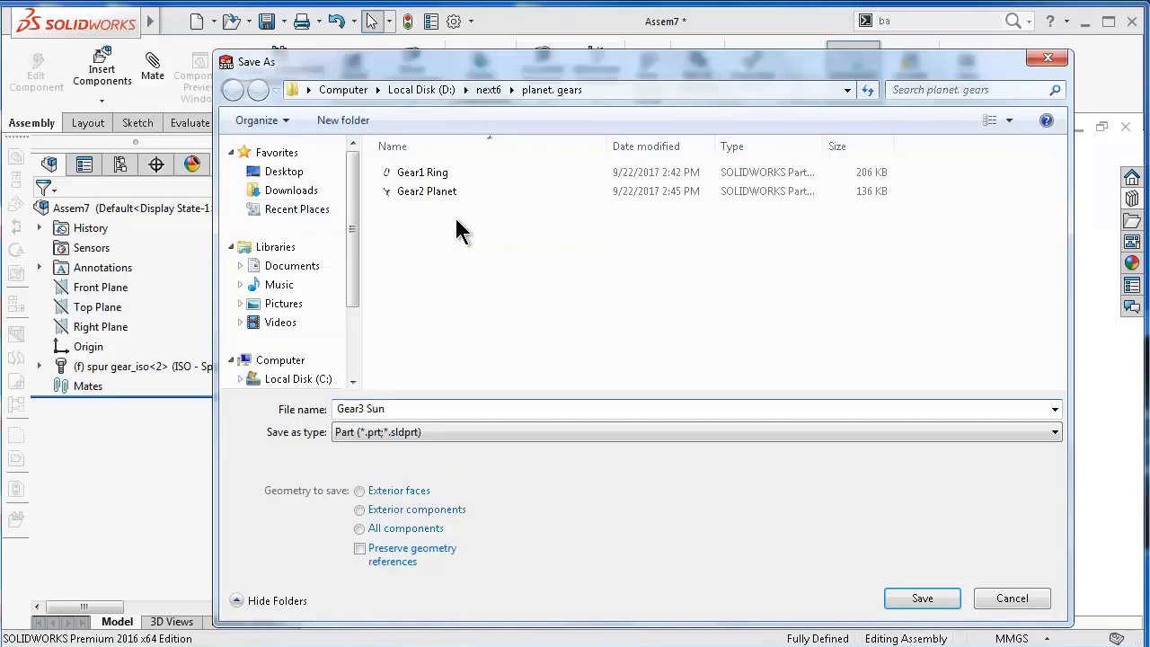
{"action": "left_click", "coordinate": [898, 602]}
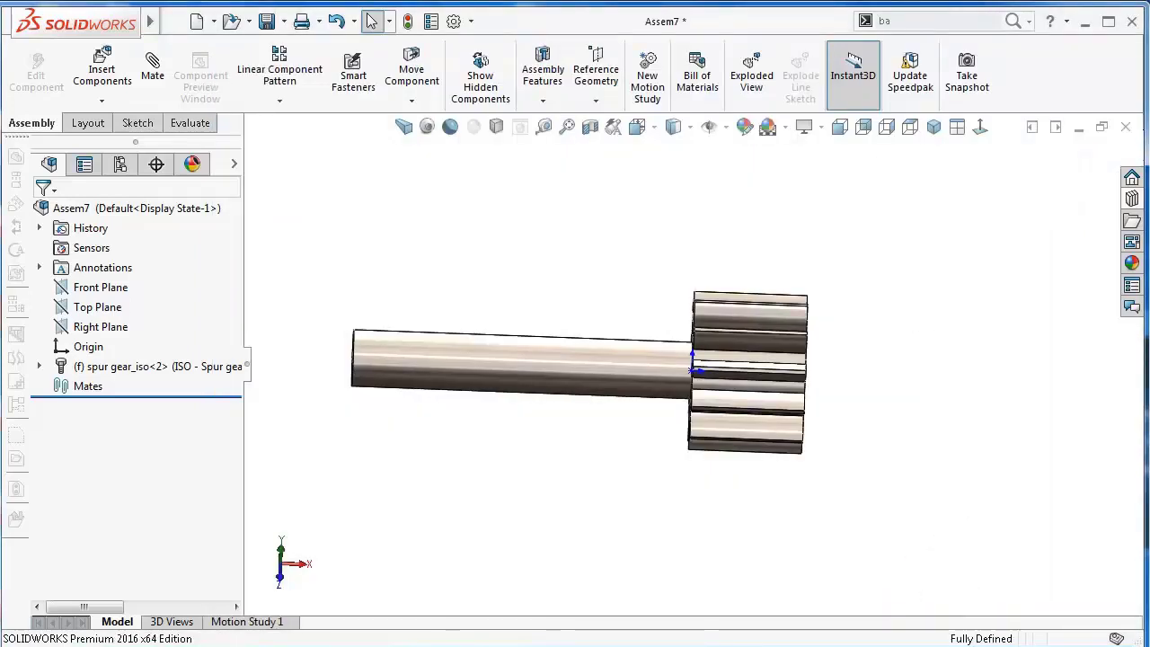
- Close Assem7 without saving and open the Gear3 Sun part, declining feature recognition
{"action": "middle_click_drag", "start_coordinate": [578, 367], "coordinate": [585, 364]}
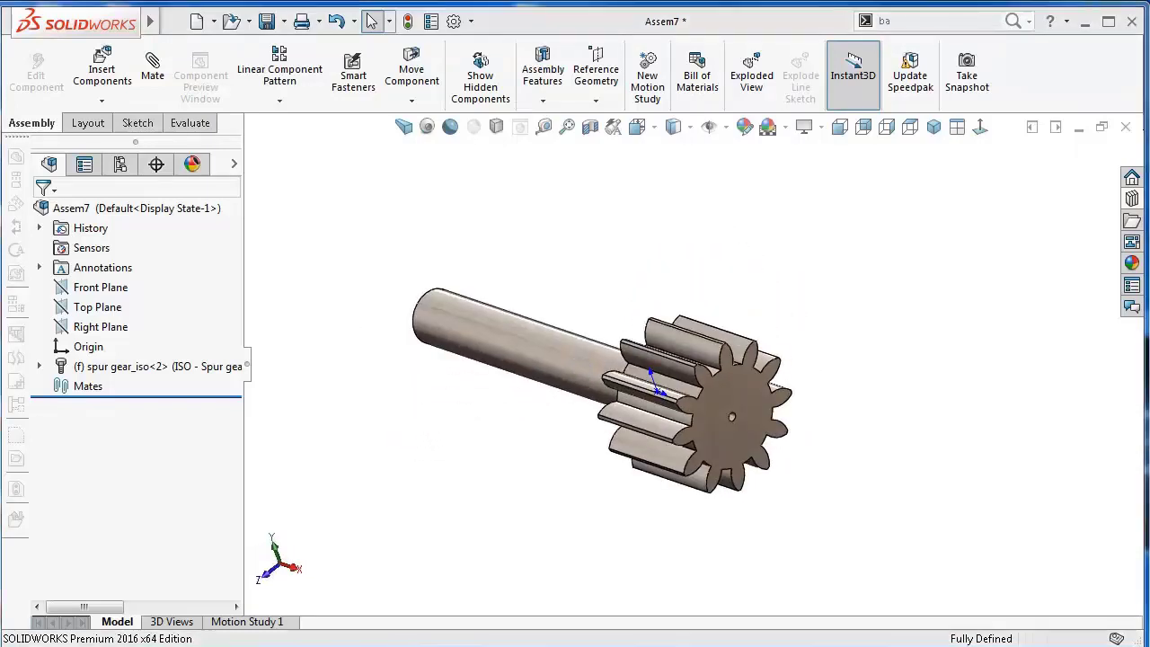
{"action": "left_click", "coordinate": [1126, 127]}
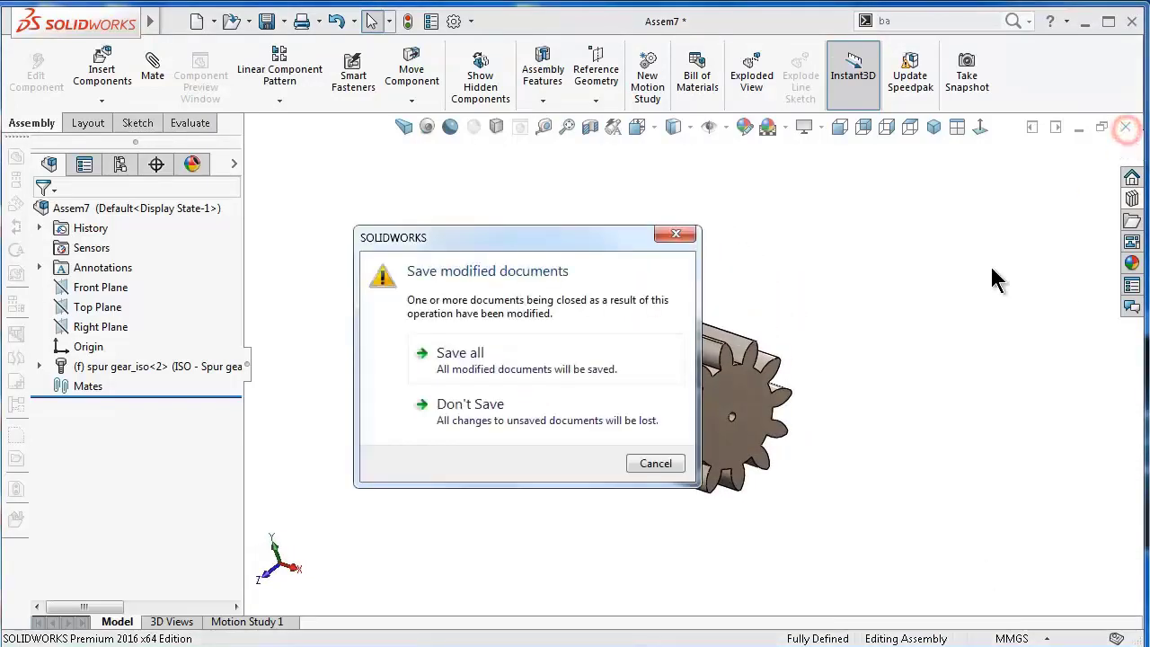
{"action": "left_click", "coordinate": [571, 434]}
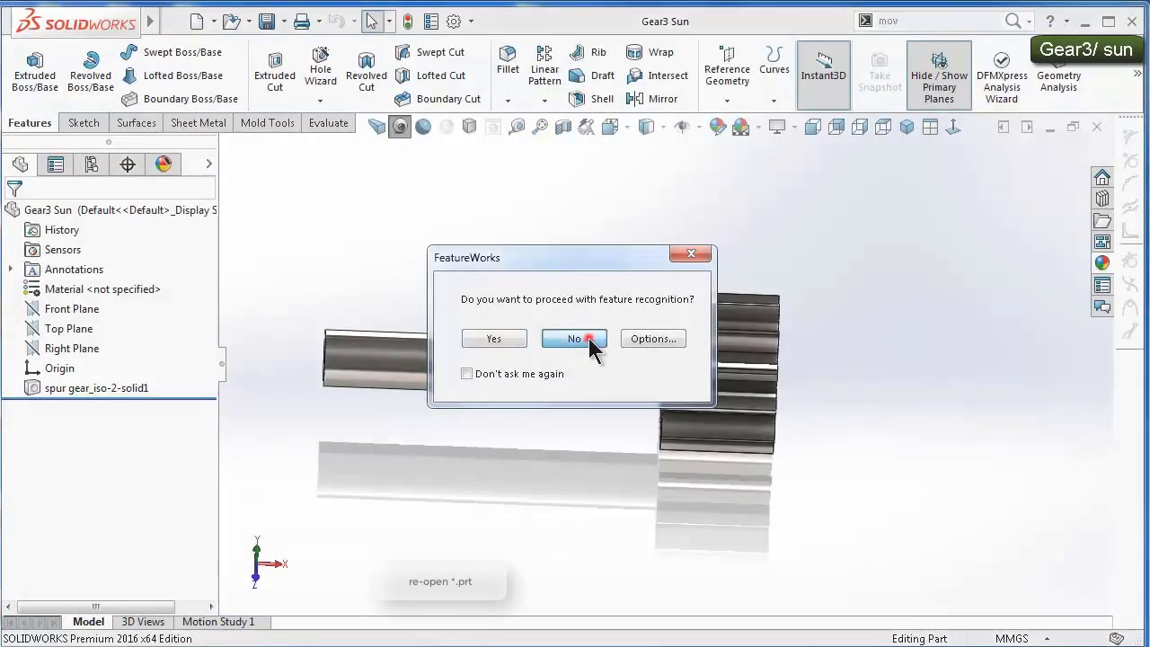
{"action": "left_click", "coordinate": [586, 337]}
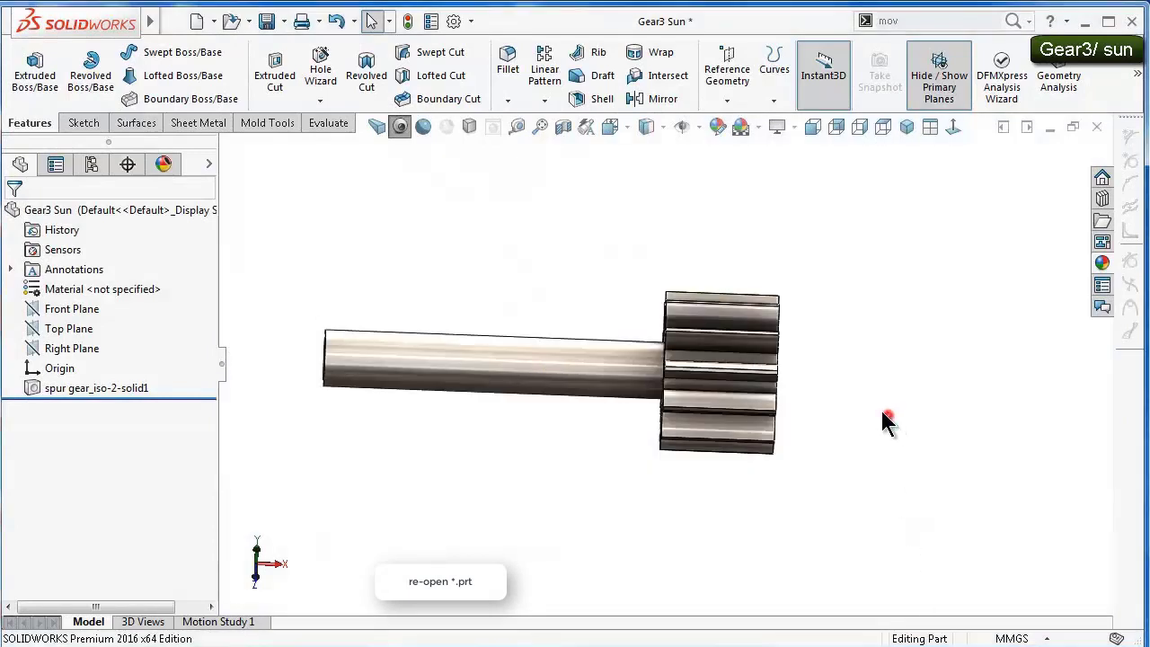
{"action": "mouse_move", "coordinate": [885, 418]}
{"action": "middle_mouse_down"}
{"action": "mouse_move", "coordinate": [849, 422]}
{"action": "mouse_move", "coordinate": [896, 367]}
{"action": "middle_mouse_up"}
- Sketch on the gear's flat end face, selecting the centre circle, then exit the sketch
{"action": "left_click", "coordinate": [893, 431]}
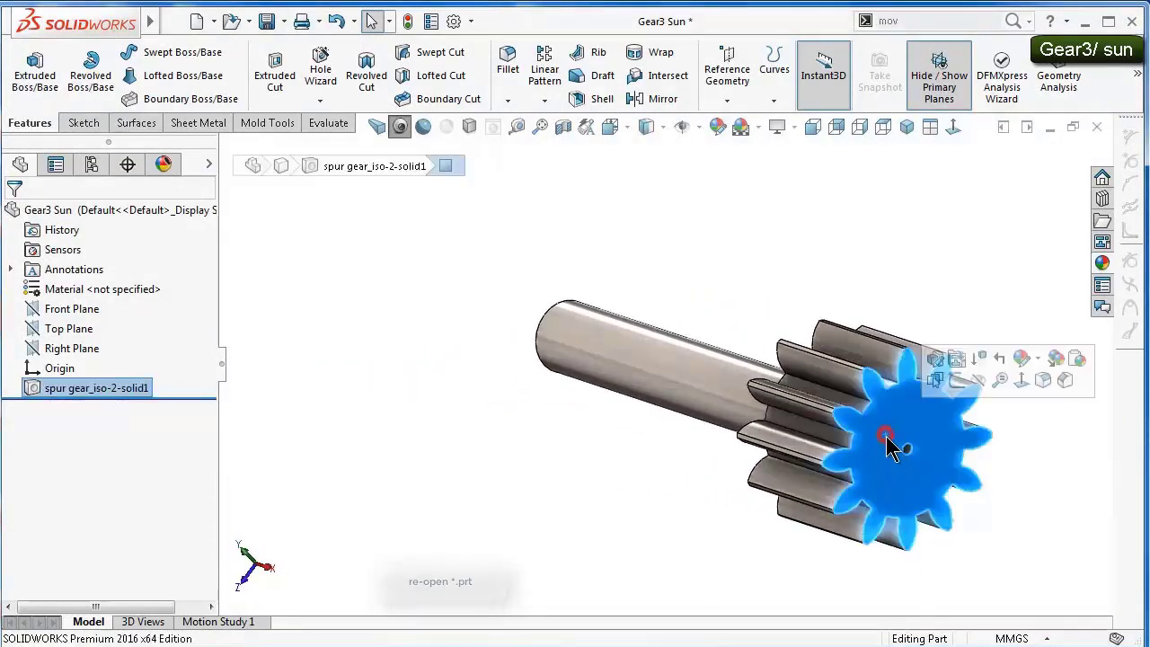
{"action": "left_click", "coordinate": [959, 388]}
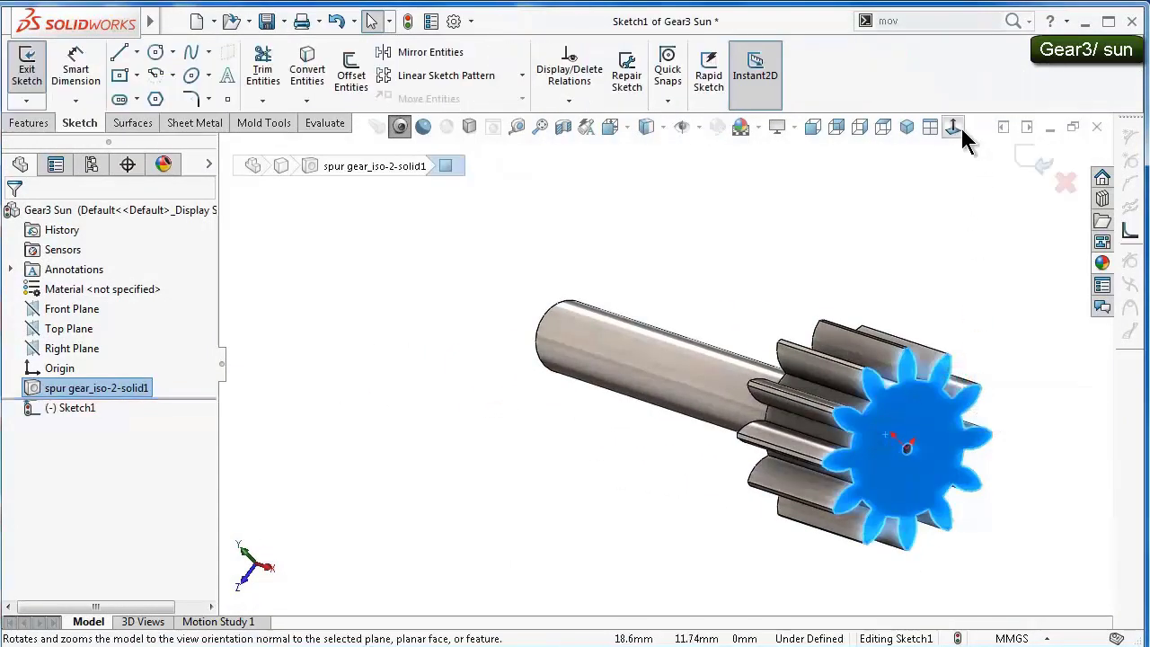
{"action": "left_click", "coordinate": [953, 127]}
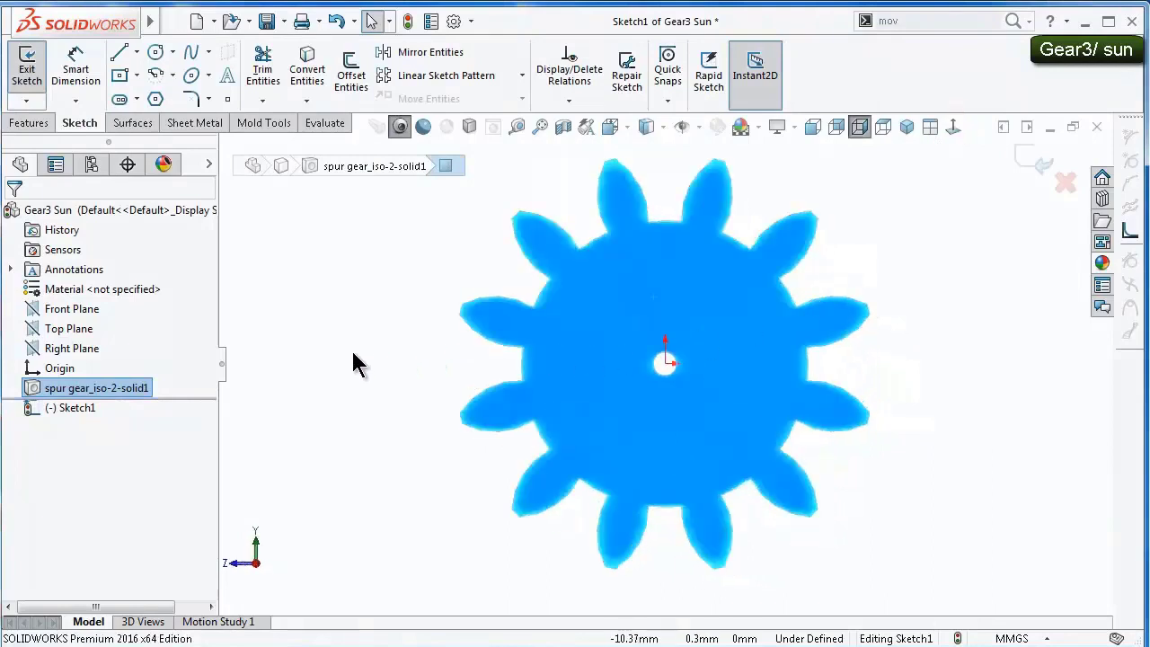
{"action": "left_click", "coordinate": [354, 354]}
{"action": "left_click", "coordinate": [663, 372]}
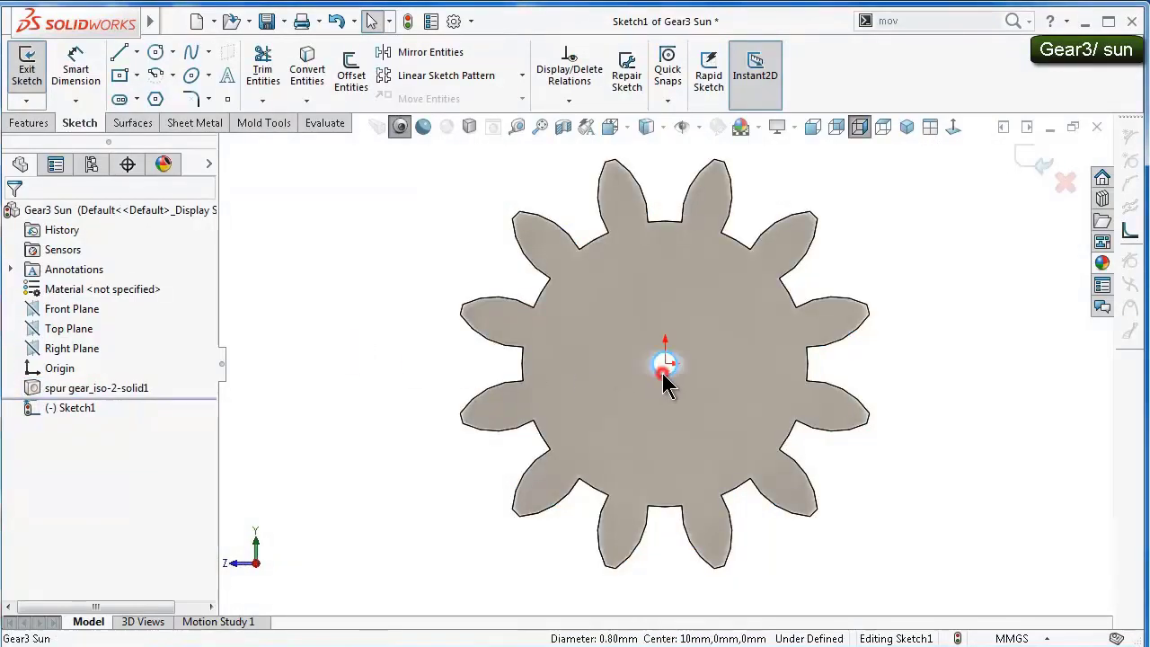
{"action": "left_click", "coordinate": [27, 72]}
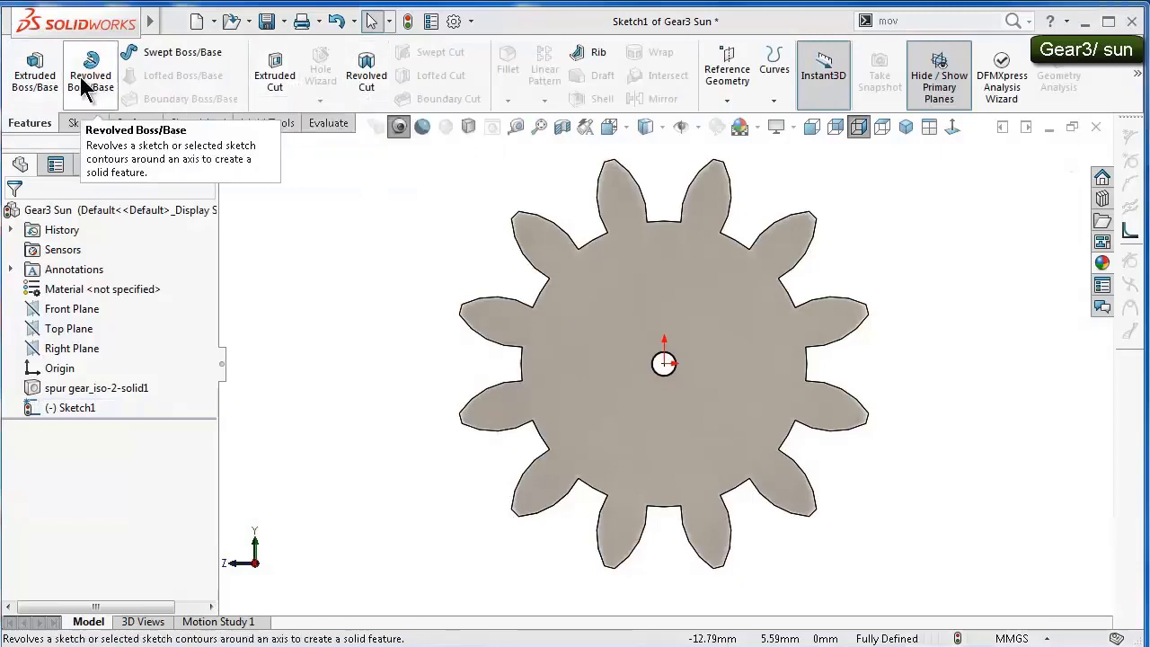
- Extrude the centre circle Up To Surface, ending at the picked face, to form the shaft
{"action": "left_click", "coordinate": [41, 72]}
{"action": "mouse_move", "coordinate": [557, 354]}
{"action": "middle_mouse_down"}
{"action": "mouse_move", "coordinate": [694, 386]}
{"action": "mouse_move", "coordinate": [752, 419]}
{"action": "middle_mouse_up"}
{"action": "left_click", "coordinate": [70, 324]}
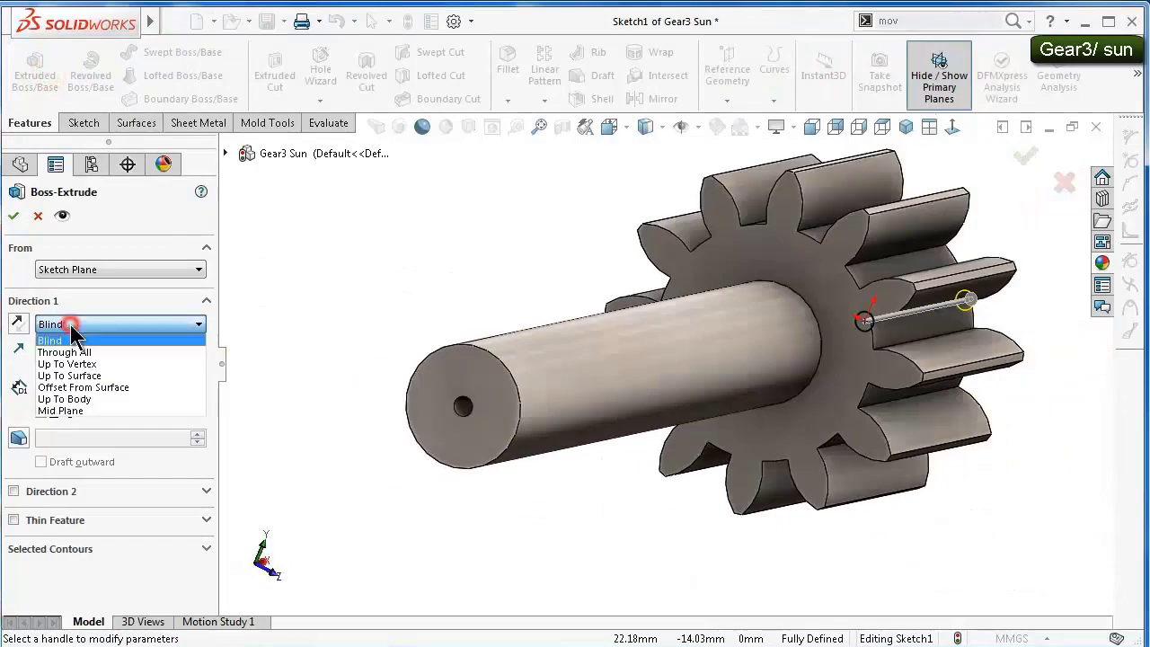
{"action": "left_click", "coordinate": [101, 375]}
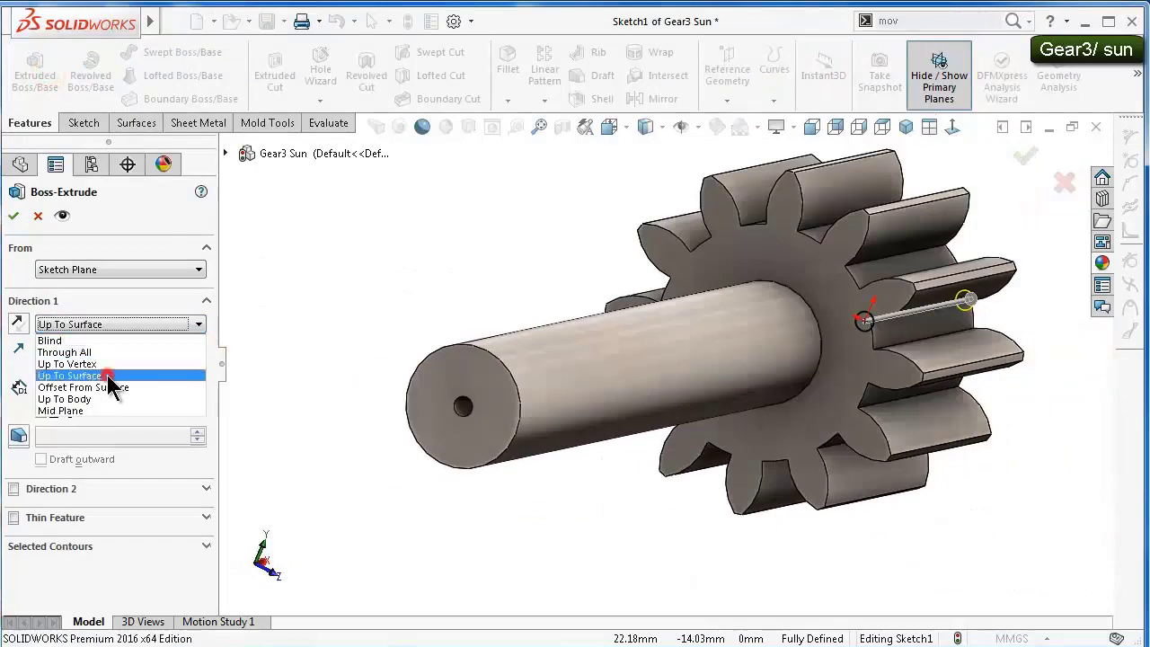
{"action": "left_click", "coordinate": [431, 381]}
{"action": "key", "text": "Return"}
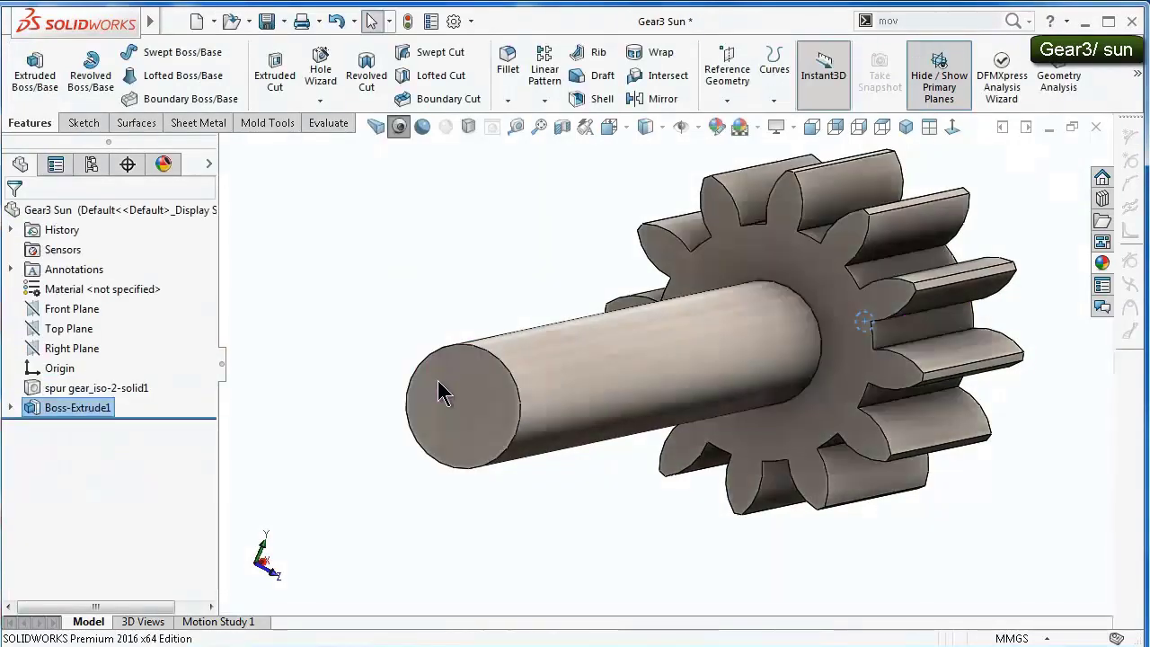
- Switch to isometric view and open a new sketch on the Top Plane
{"action": "key", "text": "ctrl+7"}
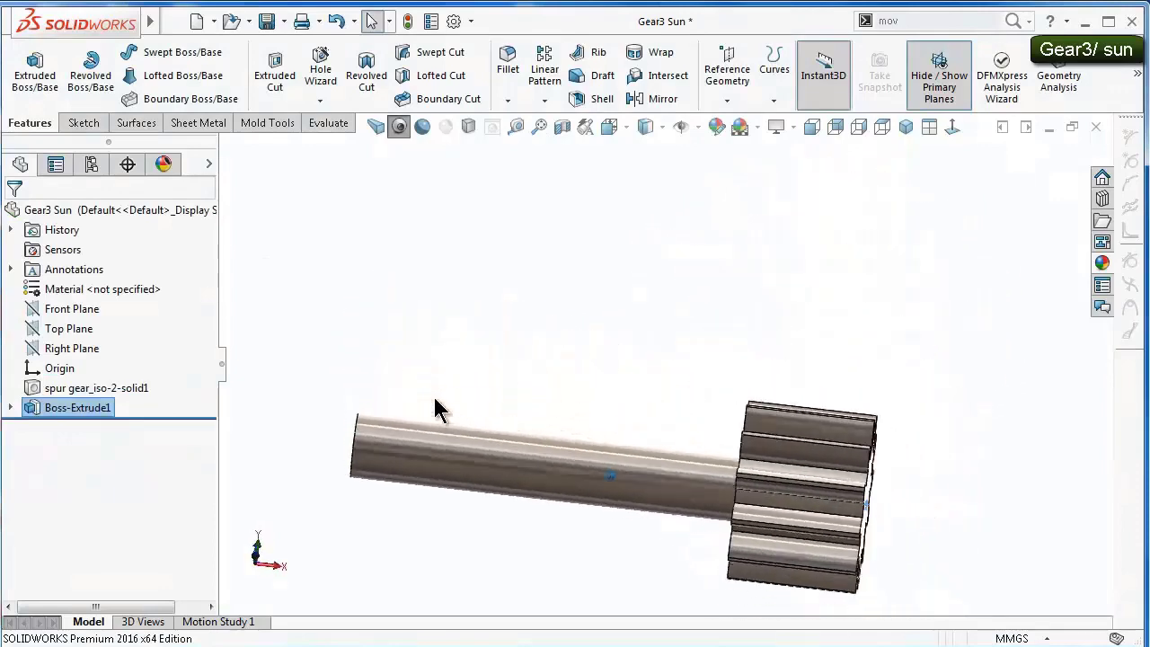
{"action": "left_click", "coordinate": [841, 308]}
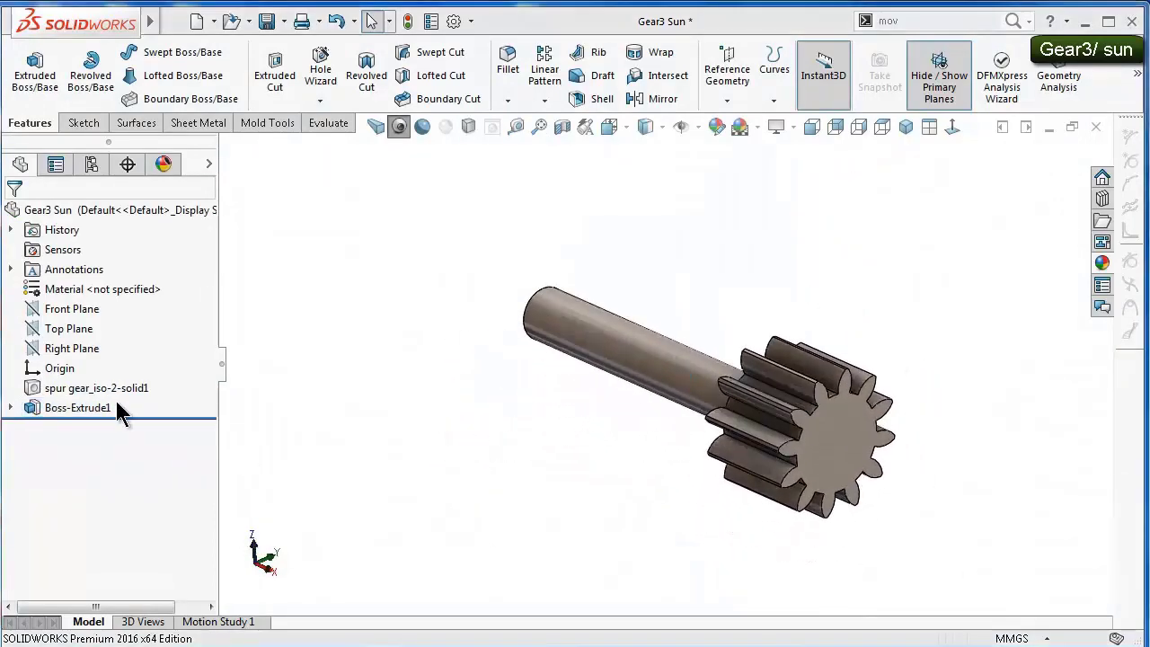
{"action": "left_click", "coordinate": [72, 337]}
{"action": "left_click", "coordinate": [90, 307]}
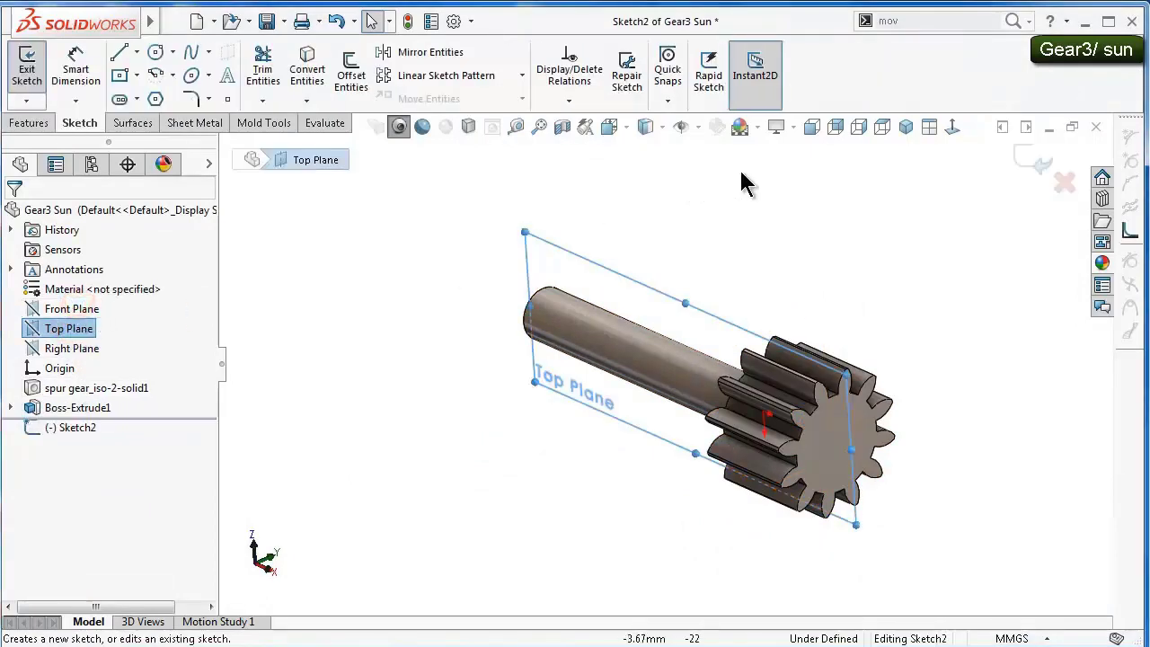
- Draw a small corner rectangle on the shaft's upper edge, viewed normal to the Top Plane
{"action": "left_click", "coordinate": [955, 128]}
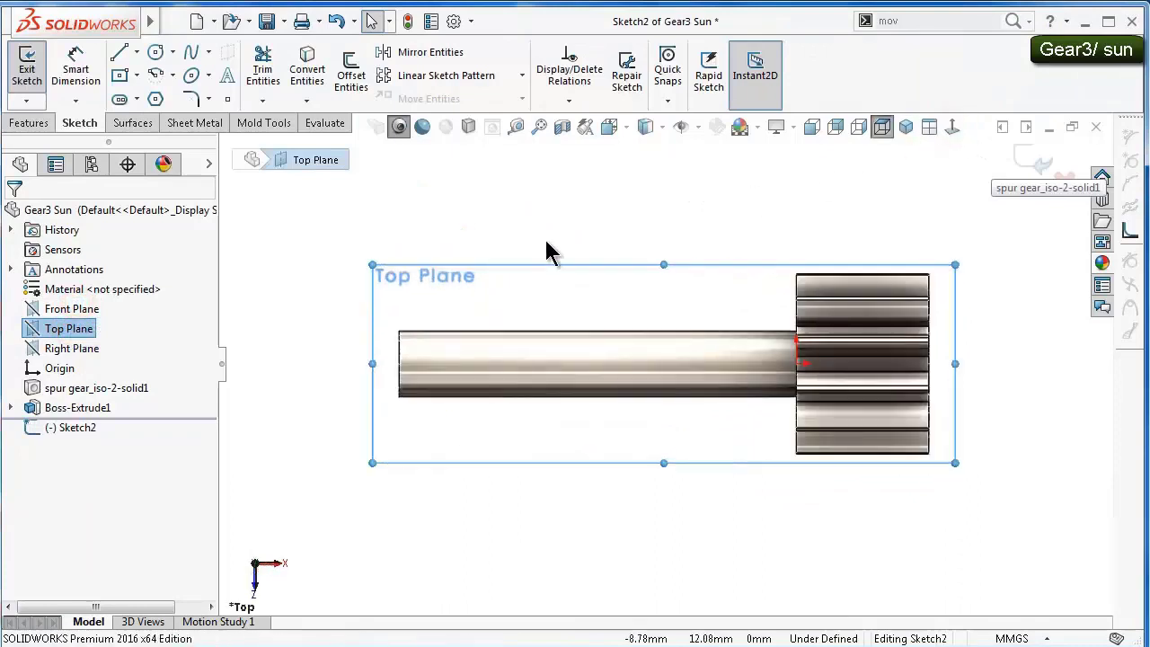
{"action": "left_click", "coordinate": [137, 76]}
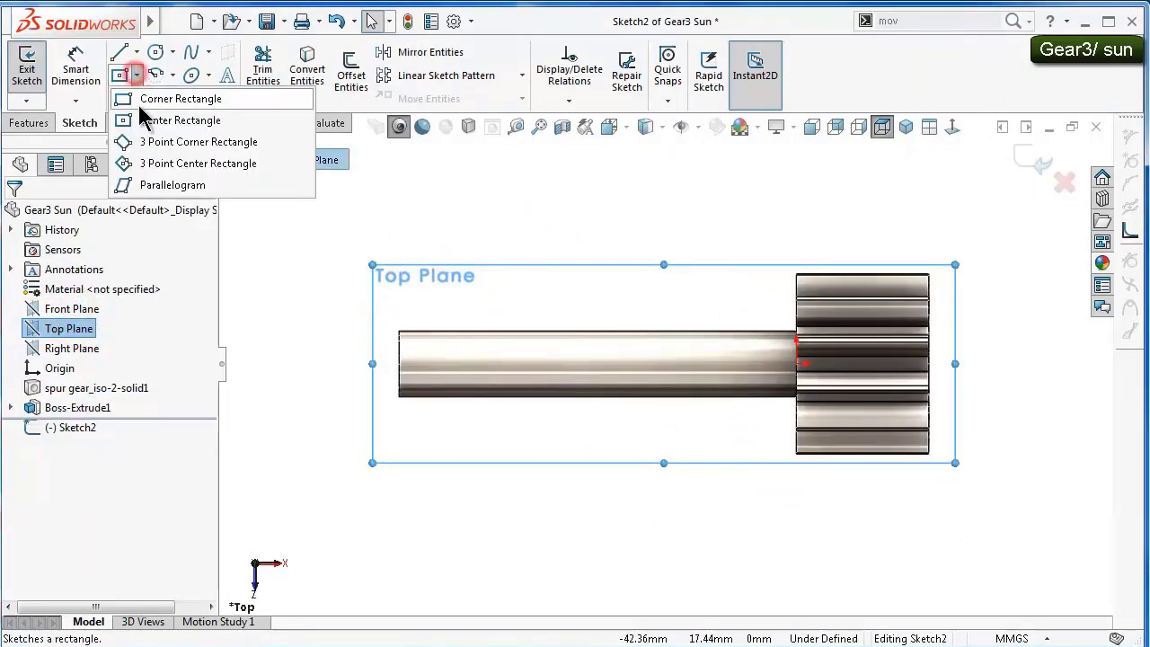
{"action": "left_click", "coordinate": [149, 103]}
{"action": "scroll", "coordinate": [498, 295], "scroll_direction": "down", "scroll_amount": 3}
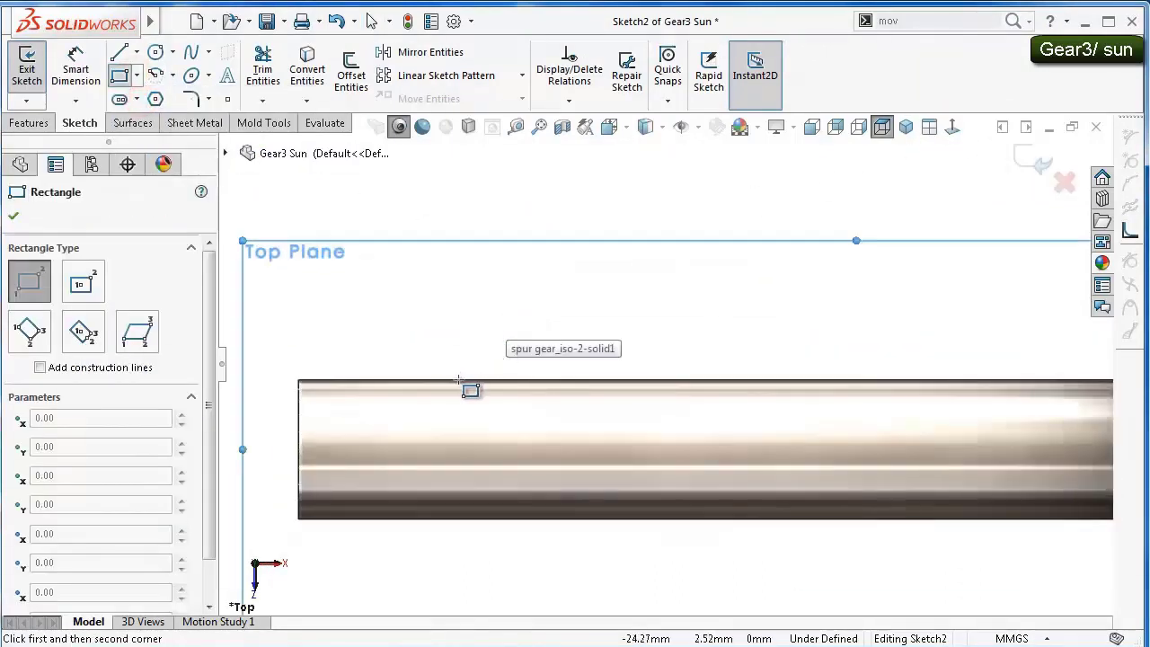
{"action": "left_click", "coordinate": [472, 380]}
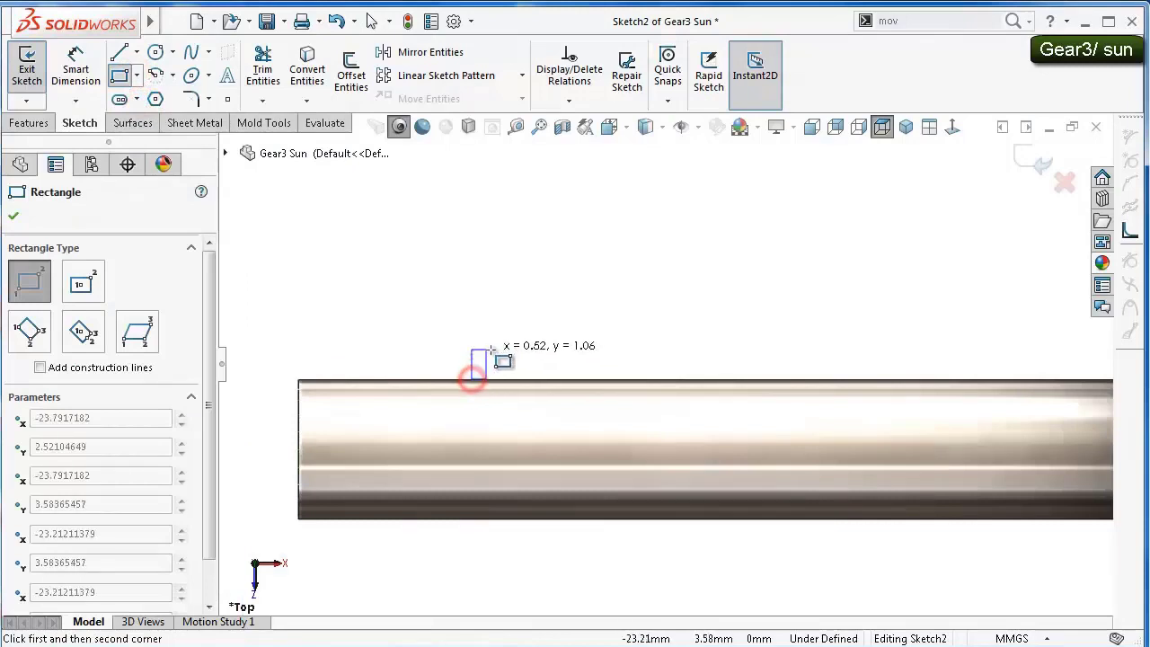
{"action": "left_click", "coordinate": [506, 353]}
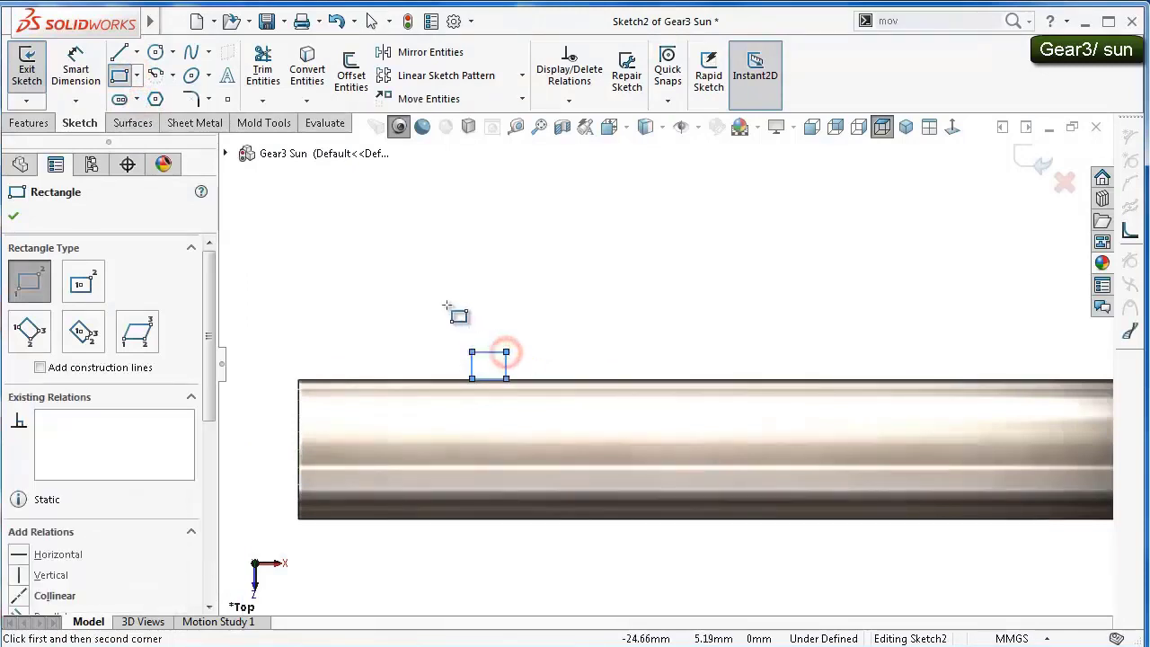
- Dimension the rectangle's top edge to 1.50 mm width
{"action": "right_click_drag", "start_coordinate": [446, 306], "coordinate": [440, 207]}
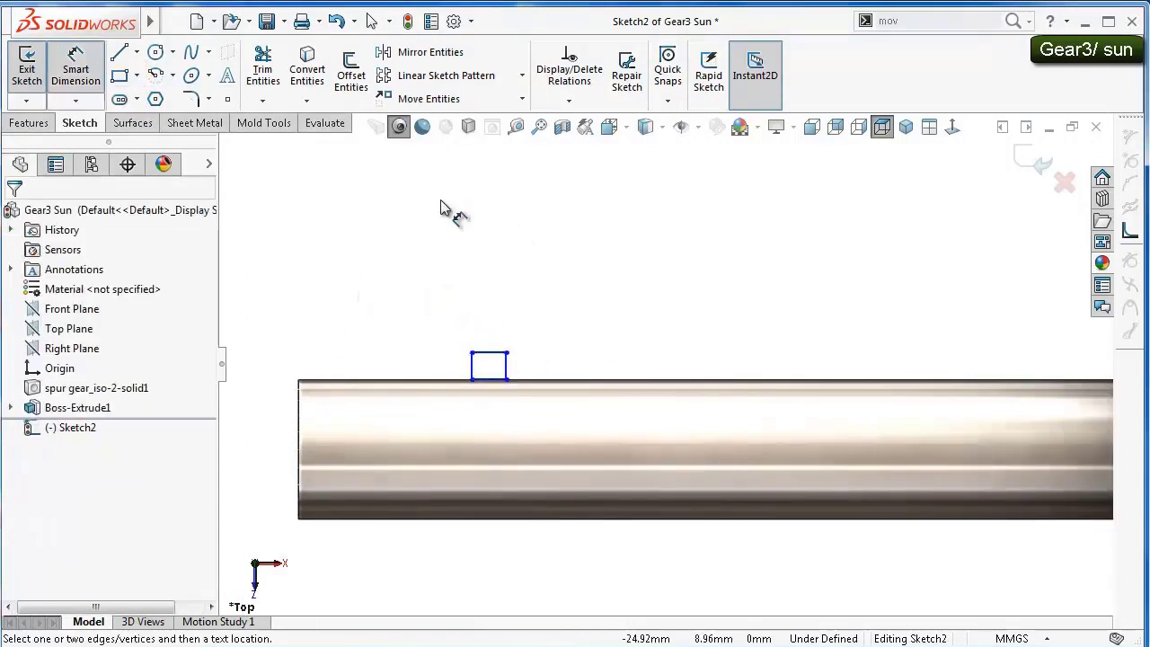
{"action": "left_click", "coordinate": [494, 353]}
{"action": "left_click", "coordinate": [492, 302]}
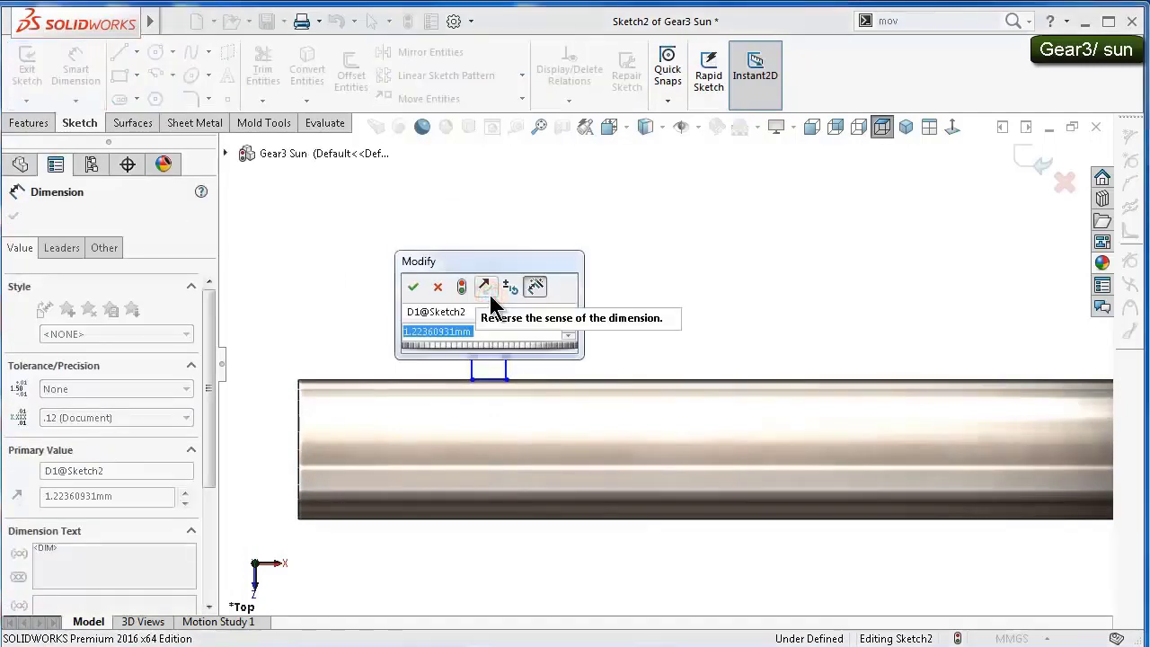
{"action": "type", "text": "1.5"}
{"action": "key", "text": "Return"}
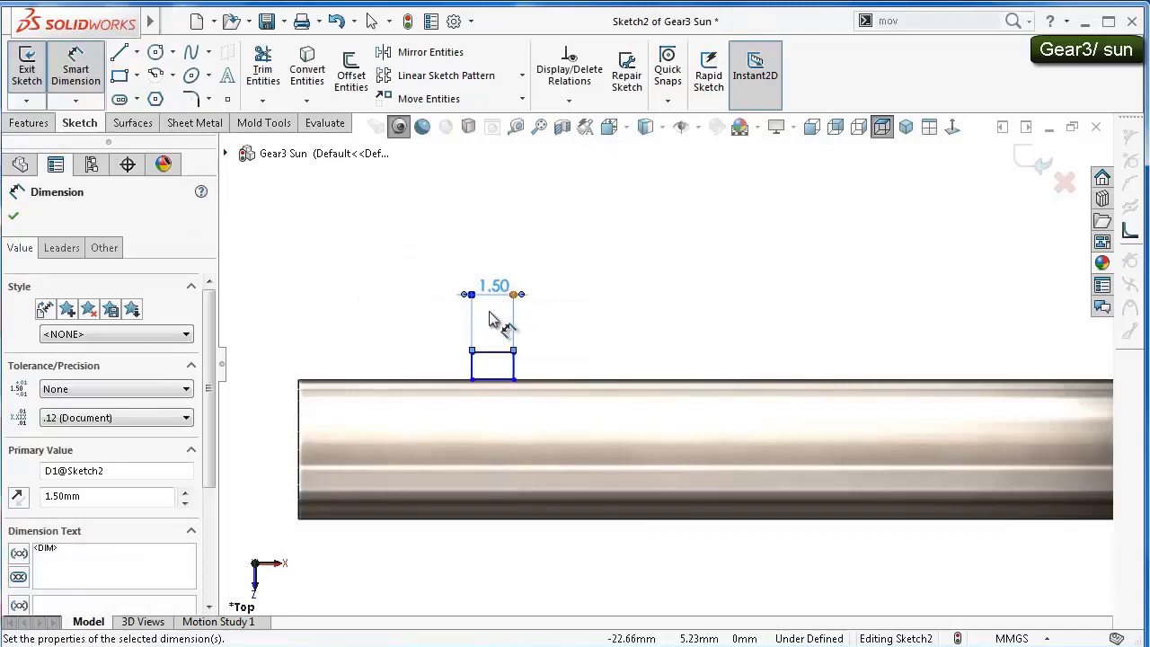
{"action": "key", "text": "Escape"}
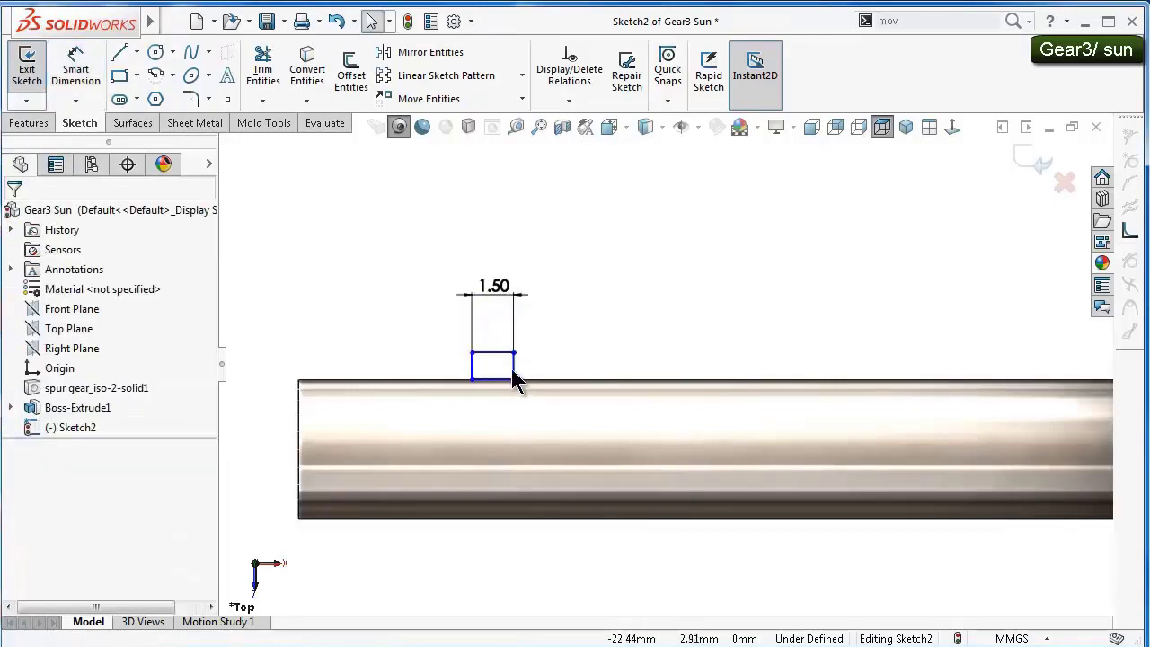
- Make two rectangle sides Equal and drag its bottom line onto the shaft's top edge
{"action": "left_click", "coordinate": [513, 365]}
{"action": "left_click", "coordinate": [503, 351], "text": "ctrl"}
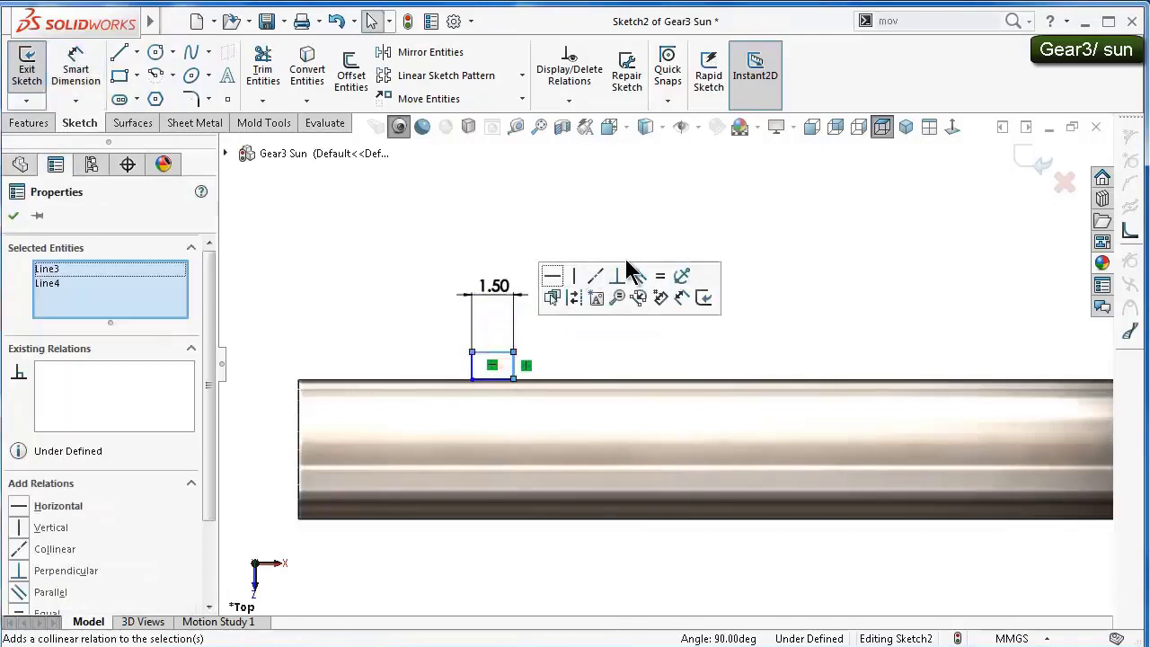
{"action": "left_click", "coordinate": [660, 274]}
{"action": "left_click", "coordinate": [581, 226]}
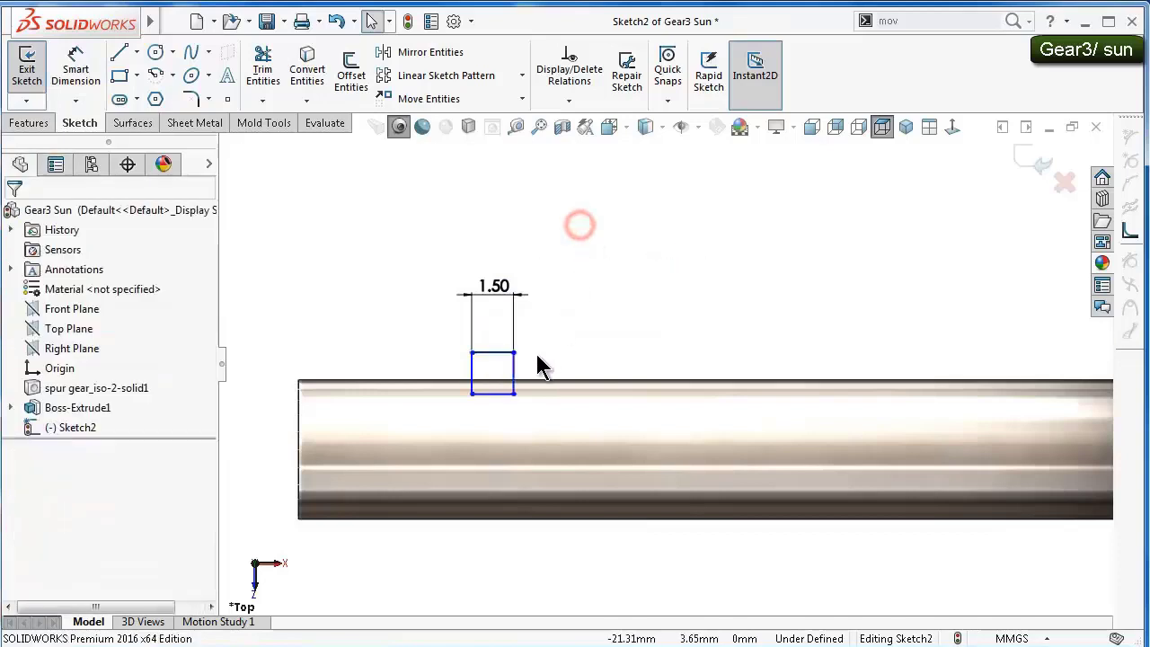
{"action": "scroll", "coordinate": [532, 359], "scroll_direction": "down", "scroll_amount": 1}
{"action": "scroll", "coordinate": [503, 387], "scroll_direction": "down", "scroll_amount": 2}
{"action": "left_click_drag", "start_coordinate": [479, 403], "coordinate": [480, 370]}
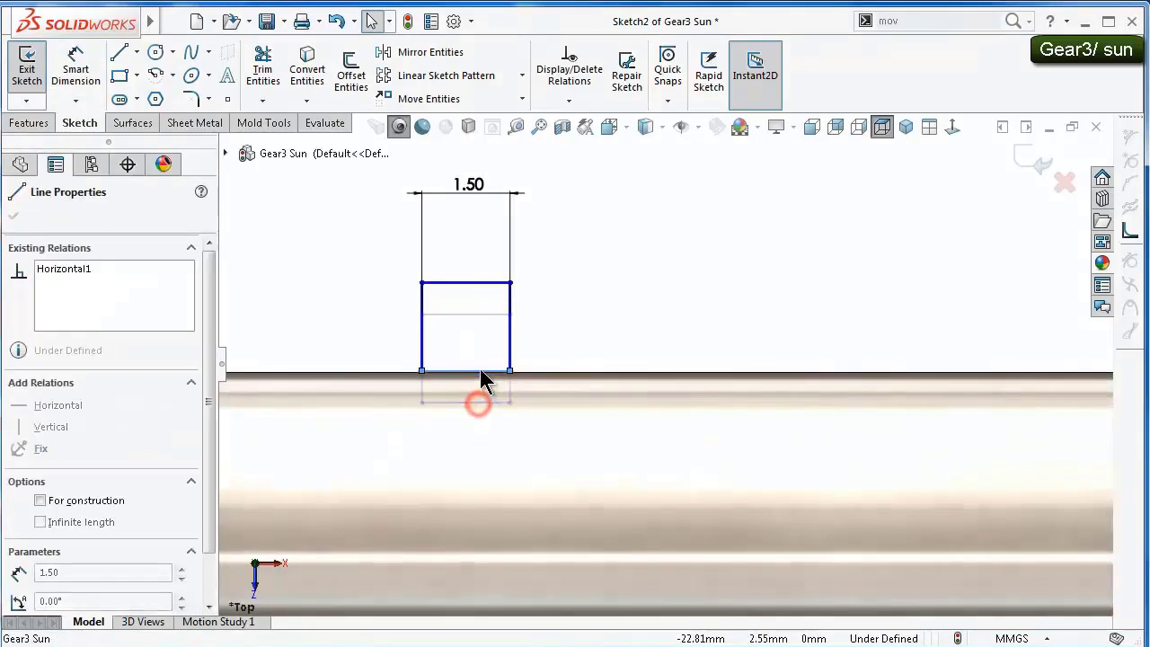
{"action": "left_click", "coordinate": [367, 341]}
{"action": "key", "text": "z"}
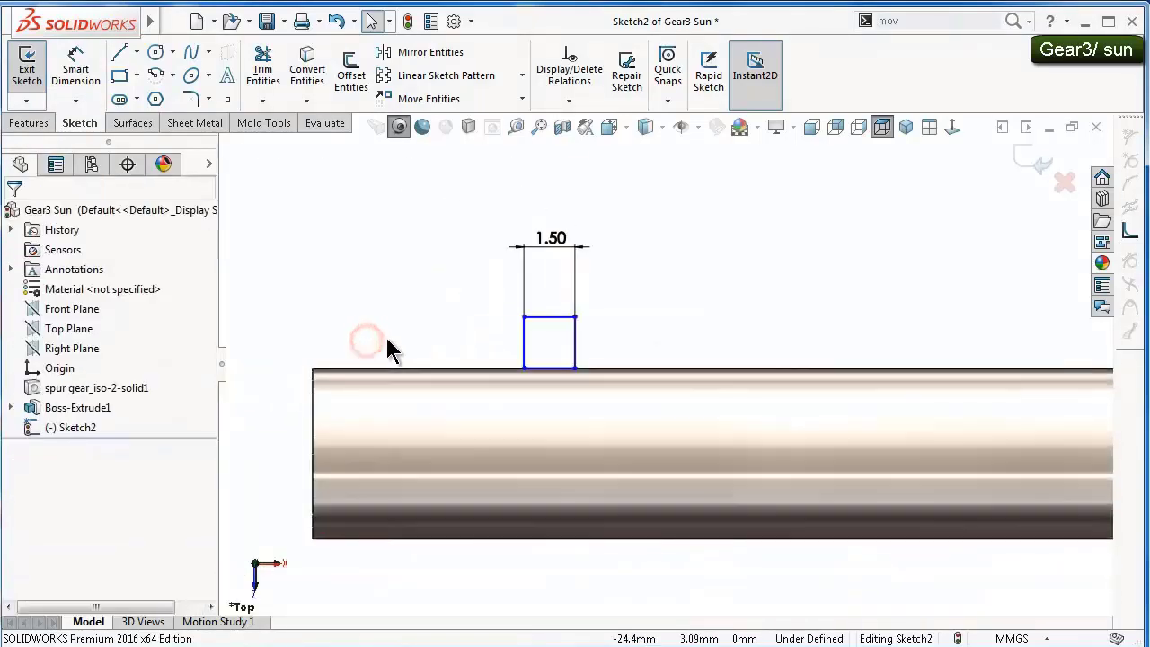
- Dimension the rectangle's bottom line 2.50 mm from the origin
{"action": "right_click_drag", "start_coordinate": [419, 337], "coordinate": [415, 222]}
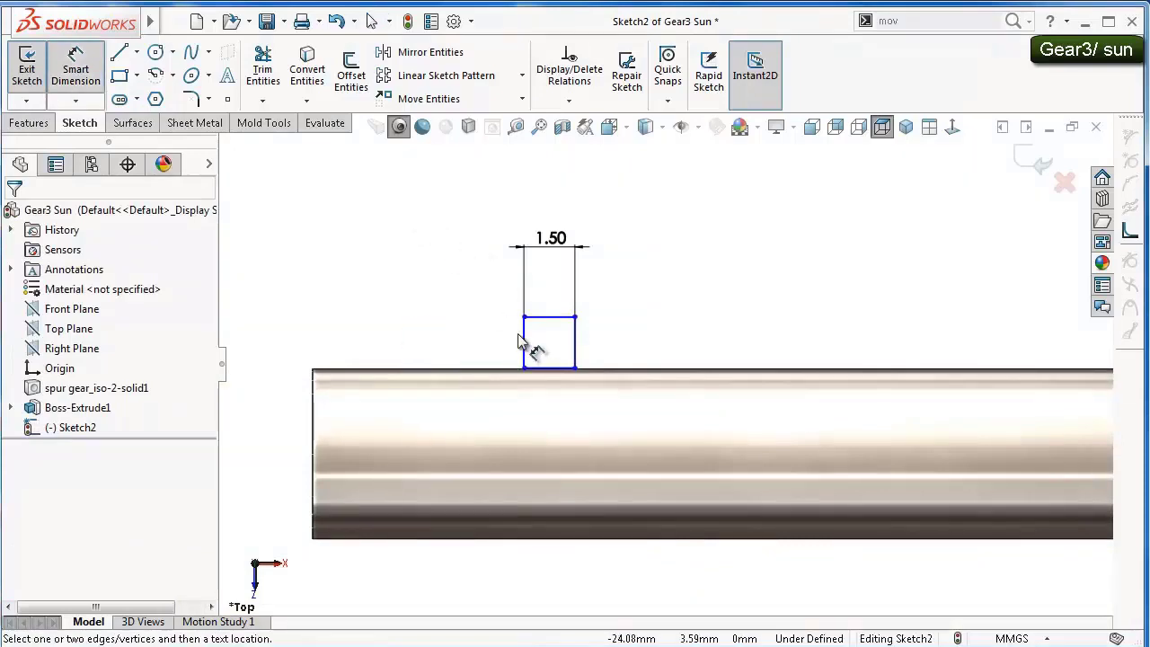
{"action": "left_click", "coordinate": [556, 367]}
{"action": "scroll", "coordinate": [944, 445], "scroll_direction": "up", "scroll_amount": 1}
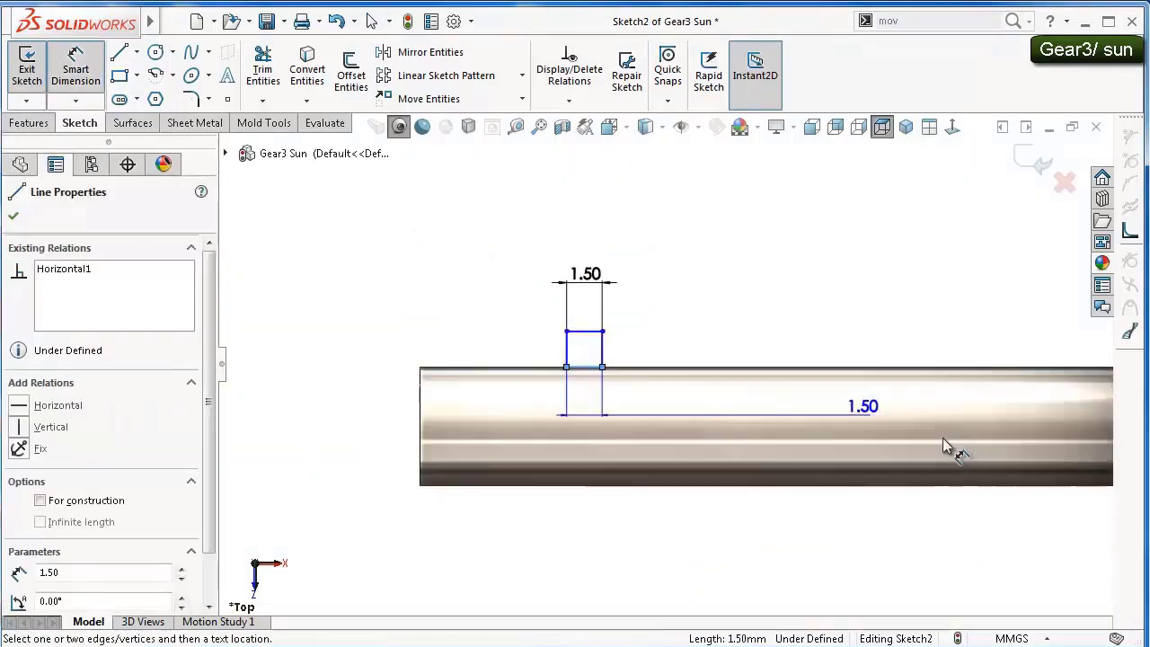
{"action": "scroll", "coordinate": [1042, 432], "scroll_direction": "up", "scroll_amount": 2}
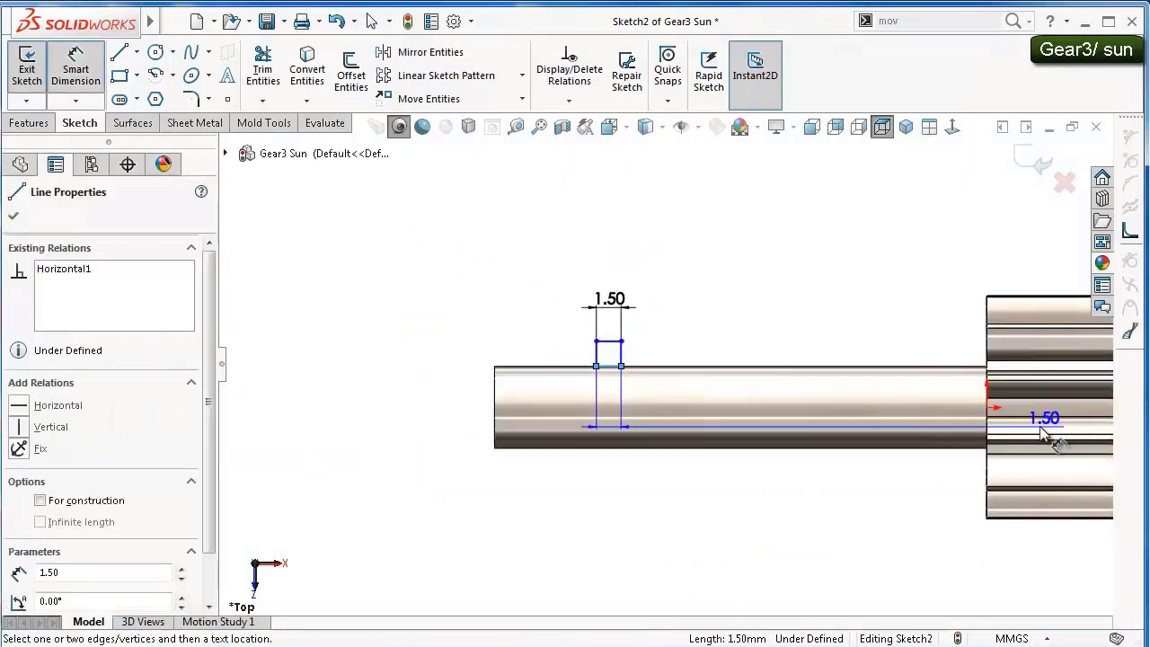
{"action": "left_click", "coordinate": [988, 409]}
{"action": "left_click", "coordinate": [817, 353]}
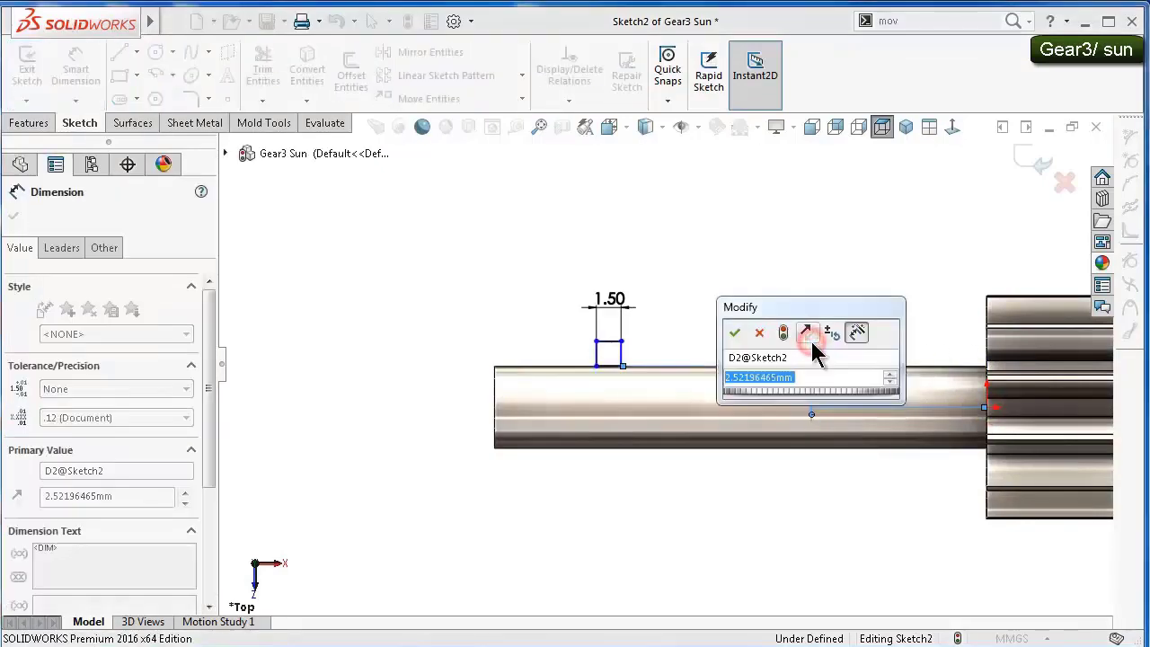
{"action": "type", "text": "2.5"}
{"action": "key", "text": "Return"}
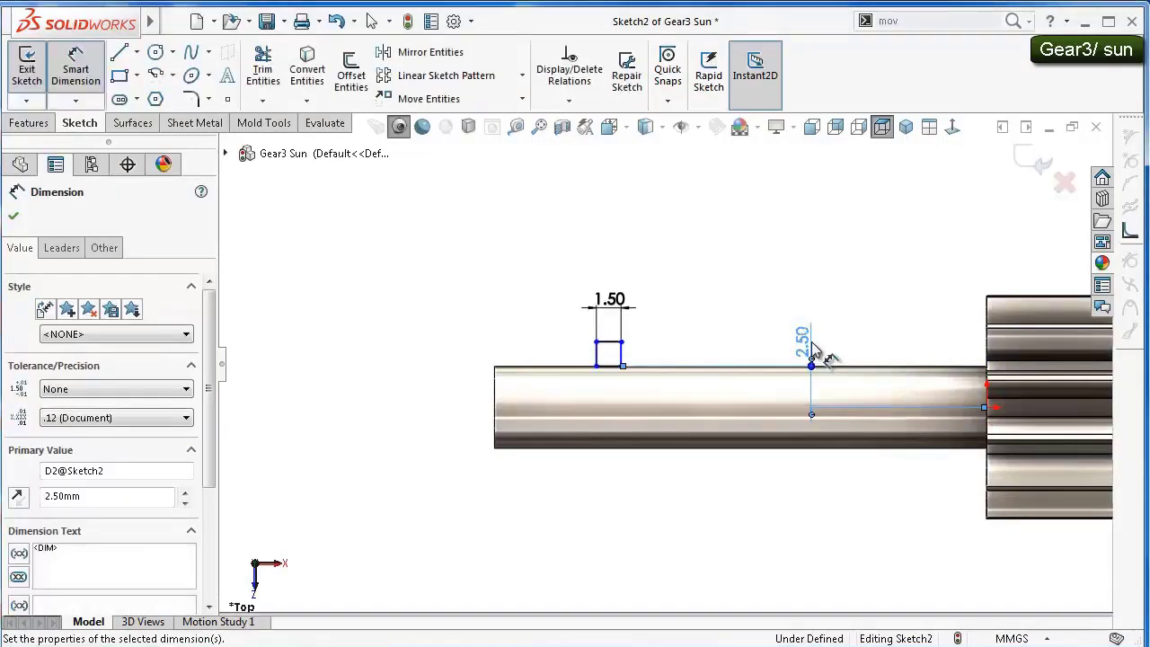
{"action": "left_click", "coordinate": [778, 326]}
{"action": "scroll", "coordinate": [722, 351], "scroll_direction": "down", "scroll_amount": 5}
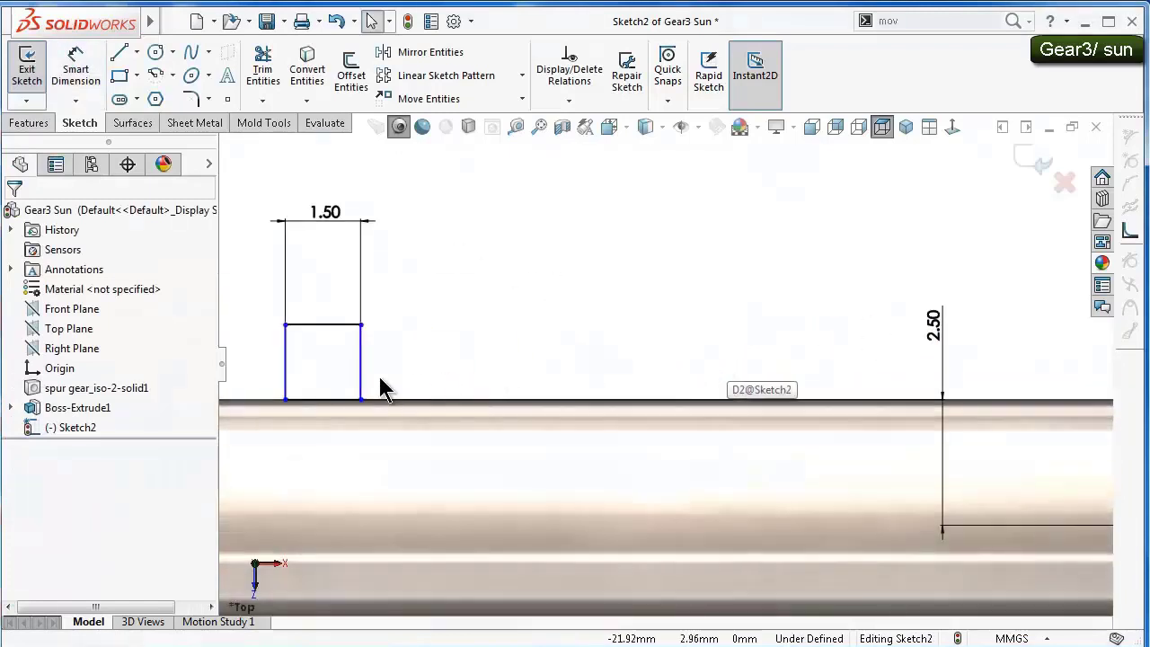
- Dimension the square's left side 7.50 mm from the shaft's left end, fully defining Sketch2
{"action": "scroll", "coordinate": [366, 386], "scroll_direction": "up", "scroll_amount": 1}
{"action": "scroll", "coordinate": [452, 359], "scroll_direction": "down", "scroll_amount": 1}
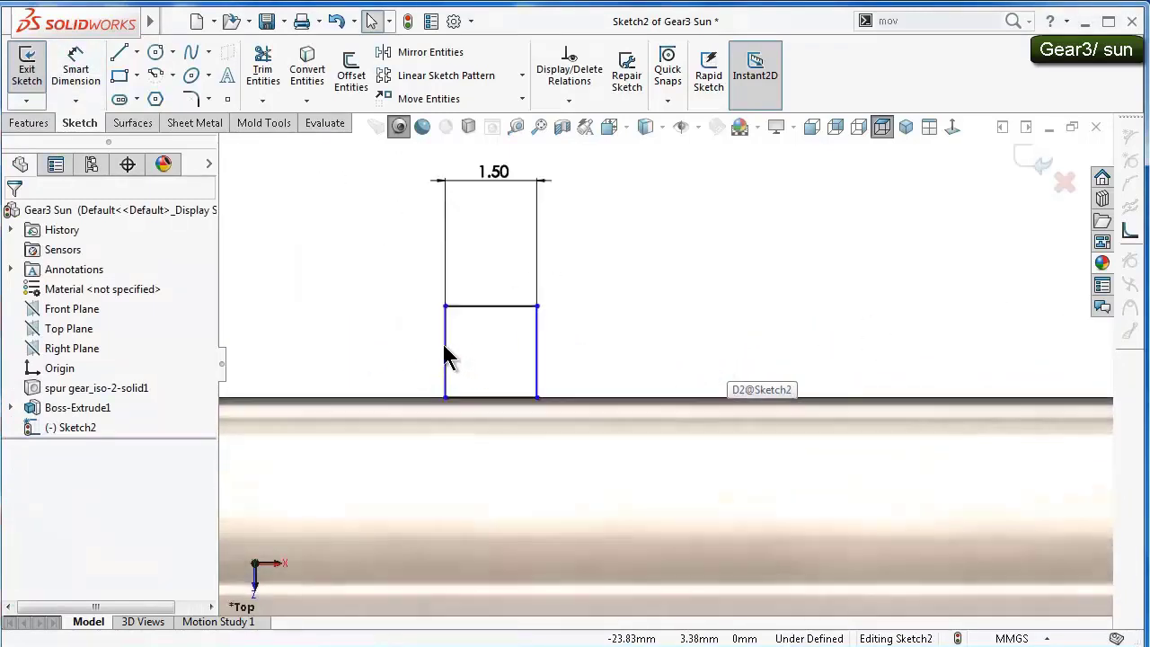
{"action": "left_click", "coordinate": [445, 352]}
{"action": "scroll", "coordinate": [431, 357], "scroll_direction": "up", "scroll_amount": 2}
{"action": "scroll", "coordinate": [393, 365], "scroll_direction": "up", "scroll_amount": 1}
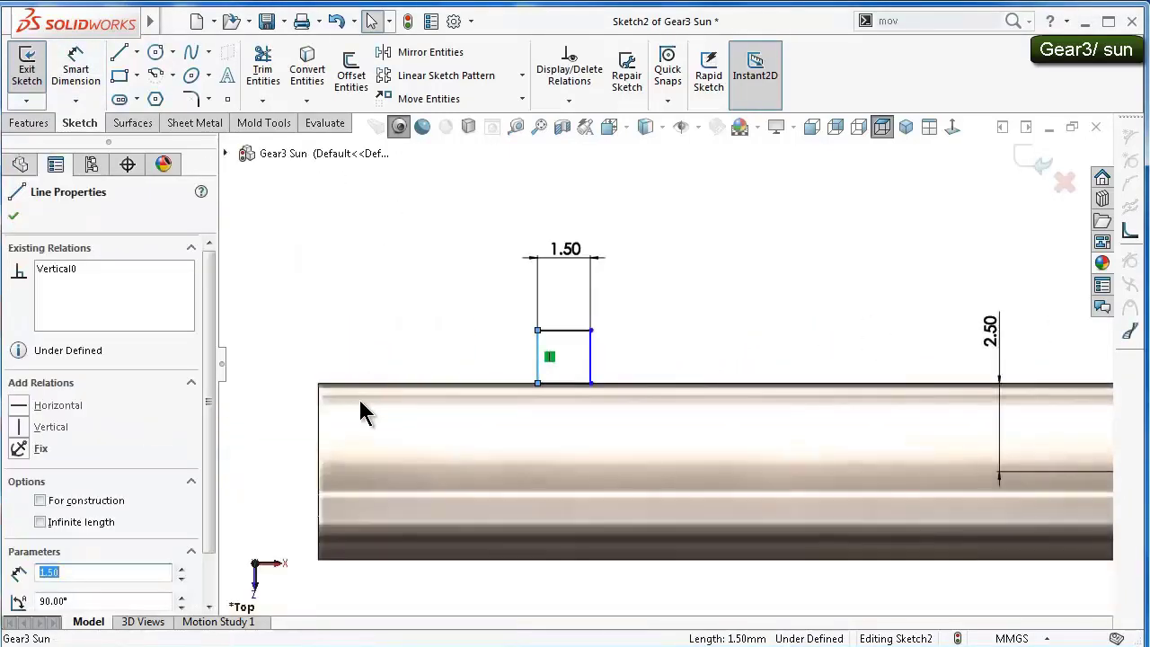
{"action": "right_click_drag", "start_coordinate": [381, 309], "coordinate": [381, 235]}
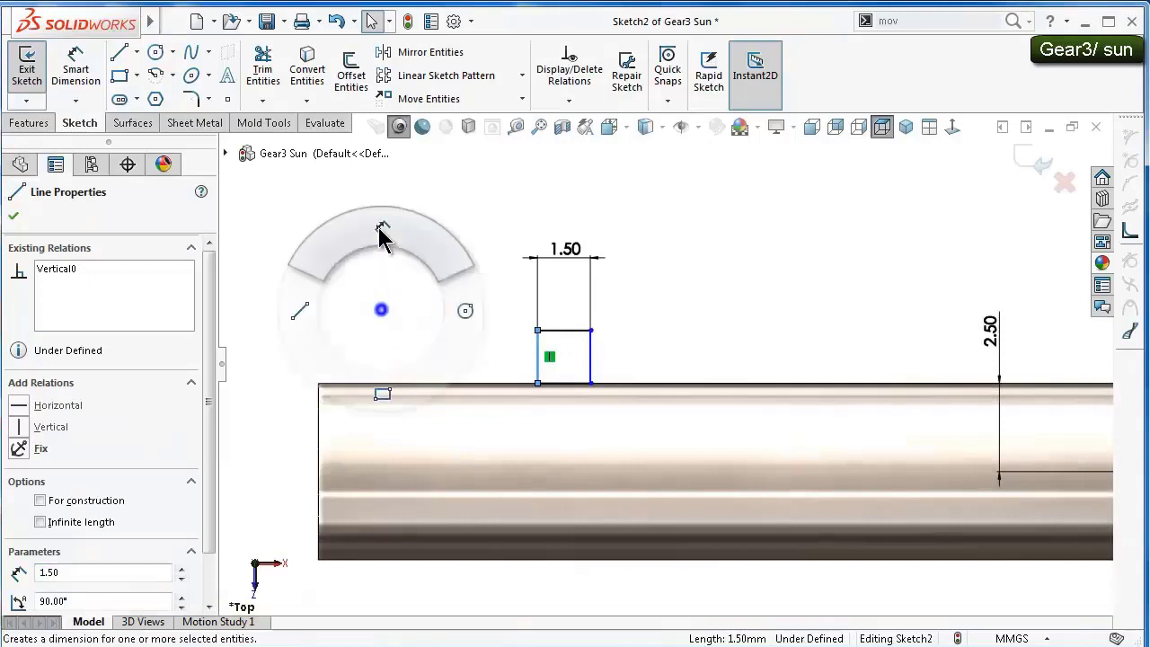
{"action": "left_click", "coordinate": [318, 427]}
{"action": "left_click", "coordinate": [378, 334]}
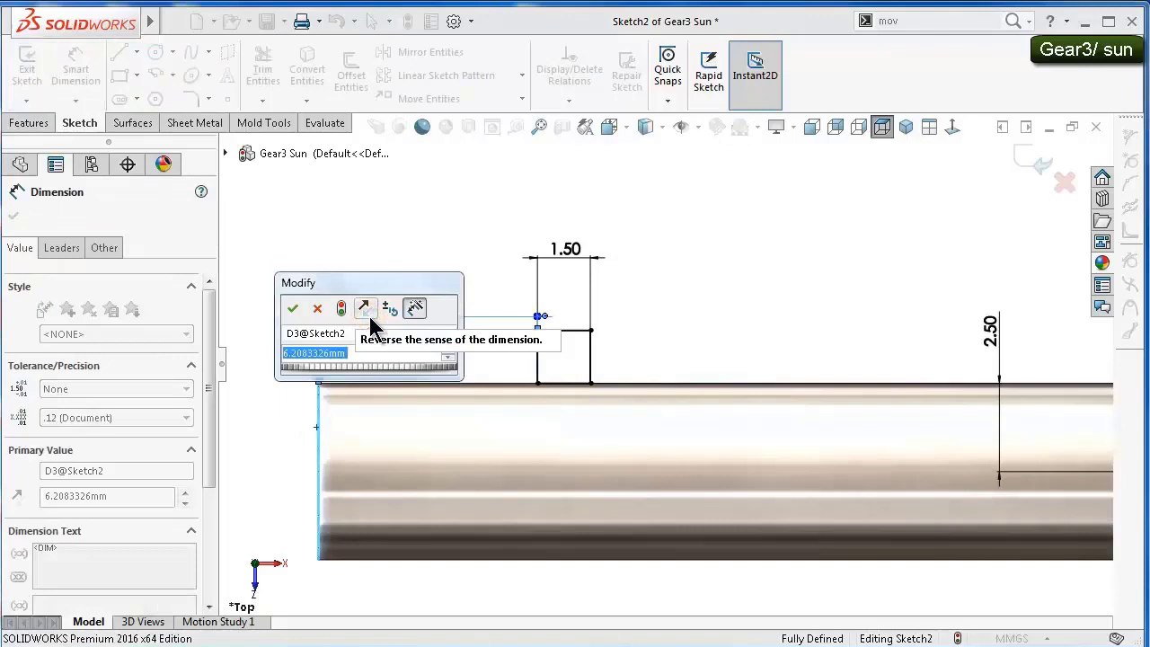
{"action": "type", "text": "7.5"}
{"action": "key", "text": "Return"}
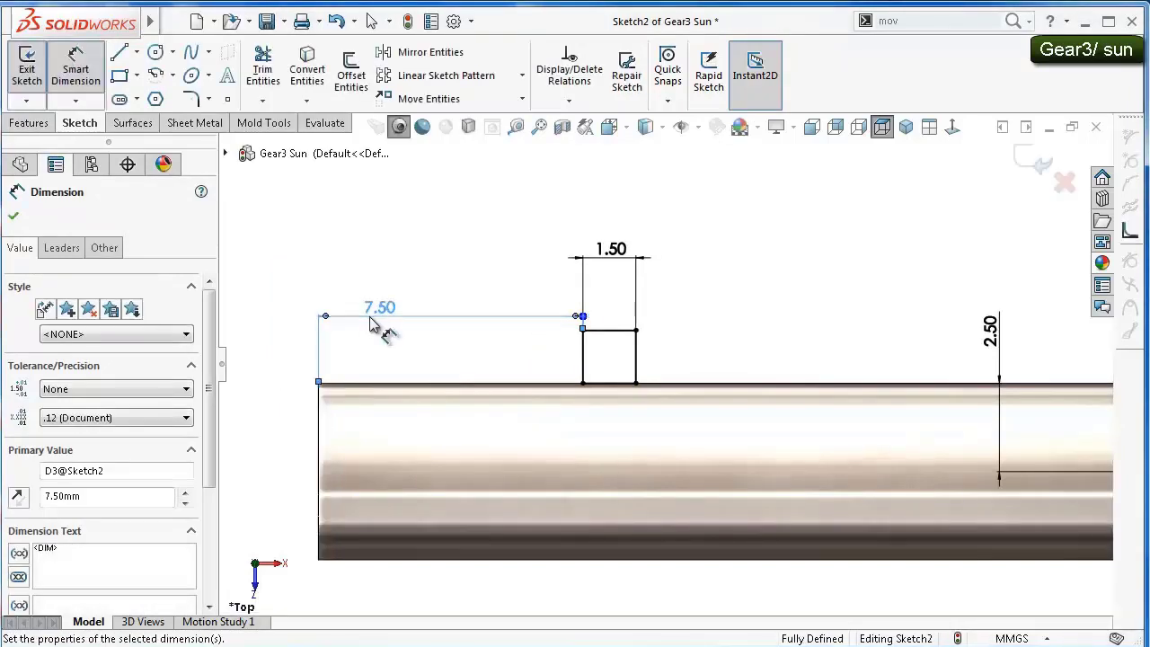
{"action": "left_click", "coordinate": [296, 216]}
{"action": "scroll", "coordinate": [527, 326], "scroll_direction": "up", "scroll_amount": 2}
{"action": "scroll", "coordinate": [770, 360], "scroll_direction": "up", "scroll_amount": 2}
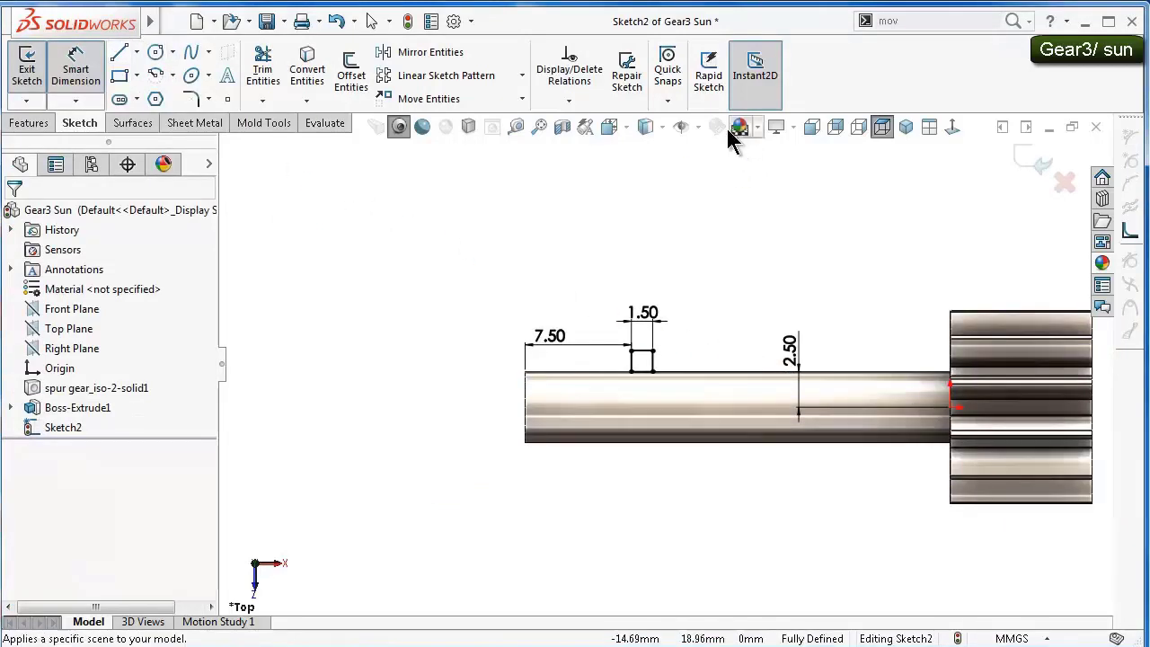
- Show temporary axes and revolve the square 360° about the shaft centerline into Revolve1
{"action": "left_click", "coordinate": [681, 126]}
{"action": "left_click", "coordinate": [710, 184]}
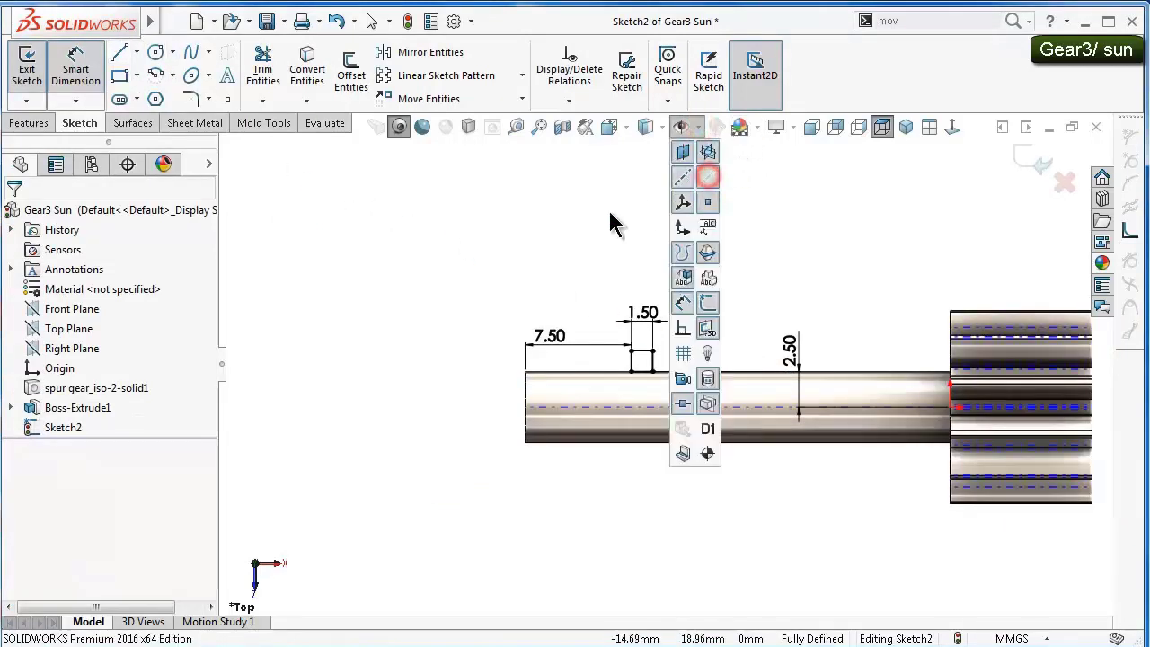
{"action": "left_click", "coordinate": [28, 124]}
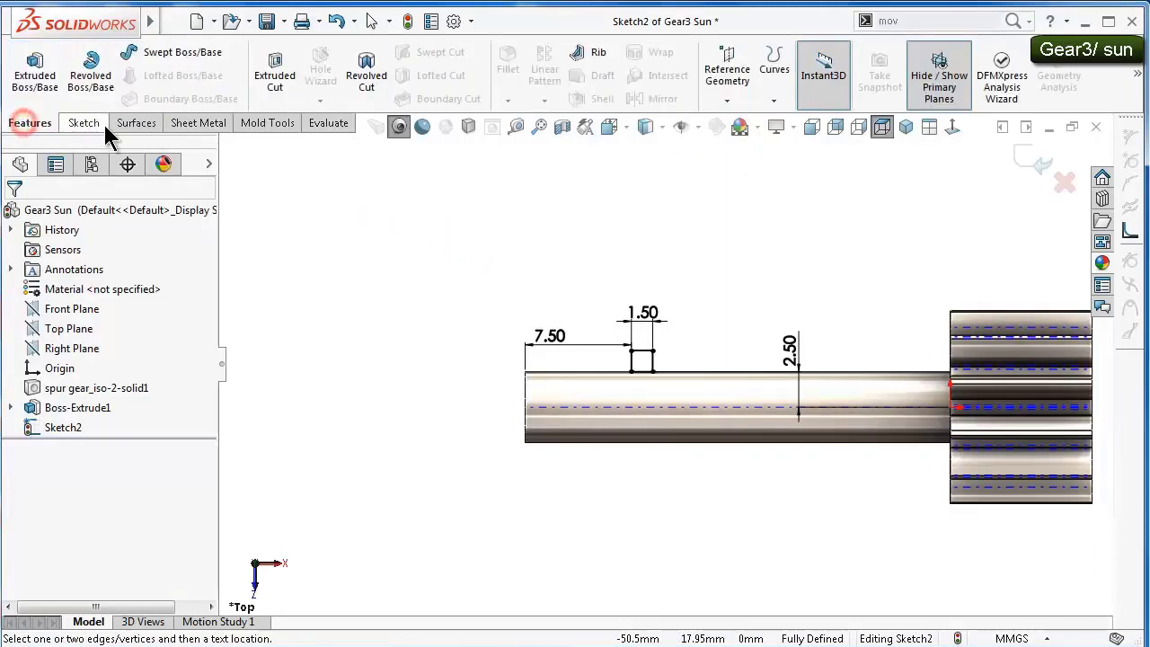
{"action": "left_click", "coordinate": [91, 68]}
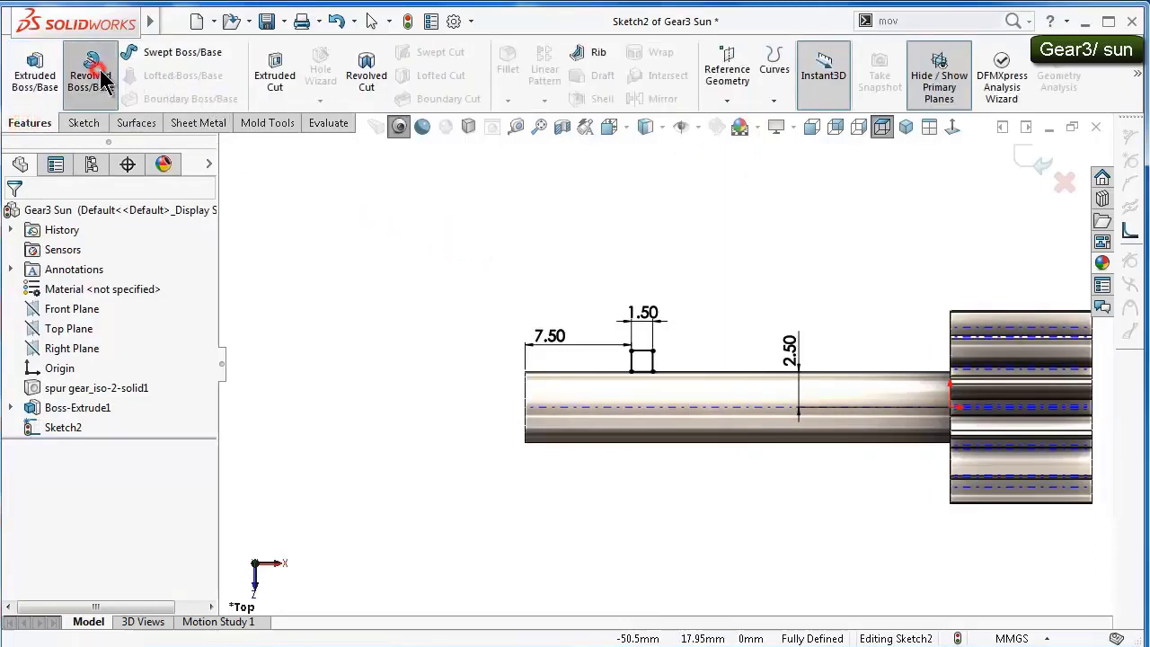
{"action": "left_click", "coordinate": [143, 272]}
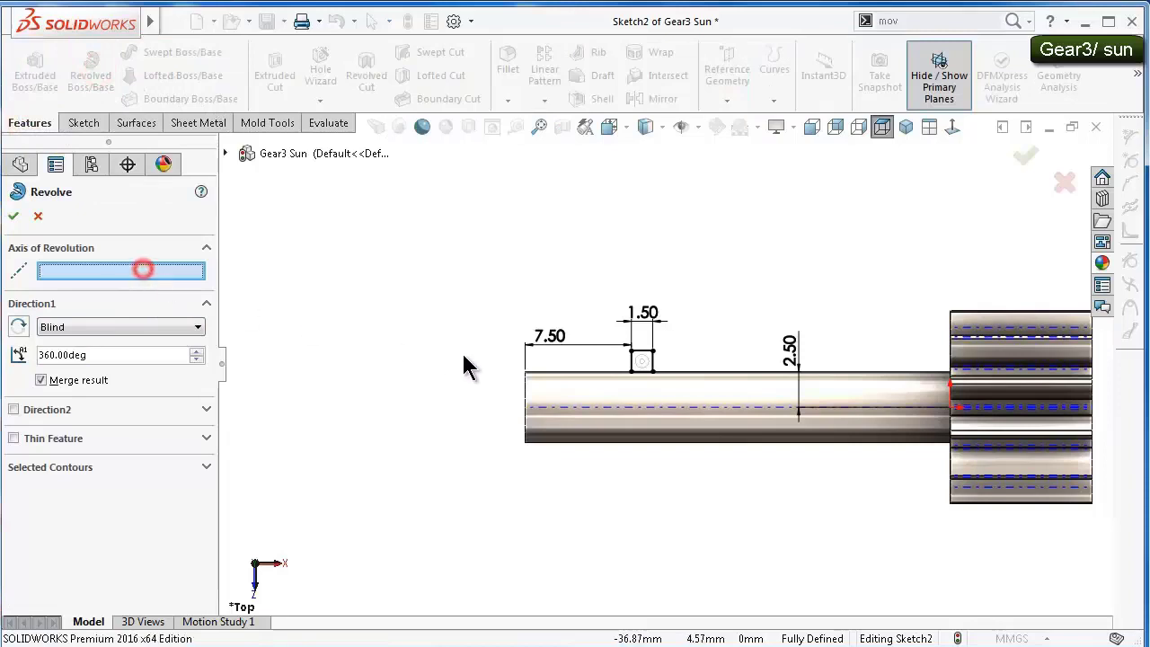
{"action": "left_click", "coordinate": [549, 412]}
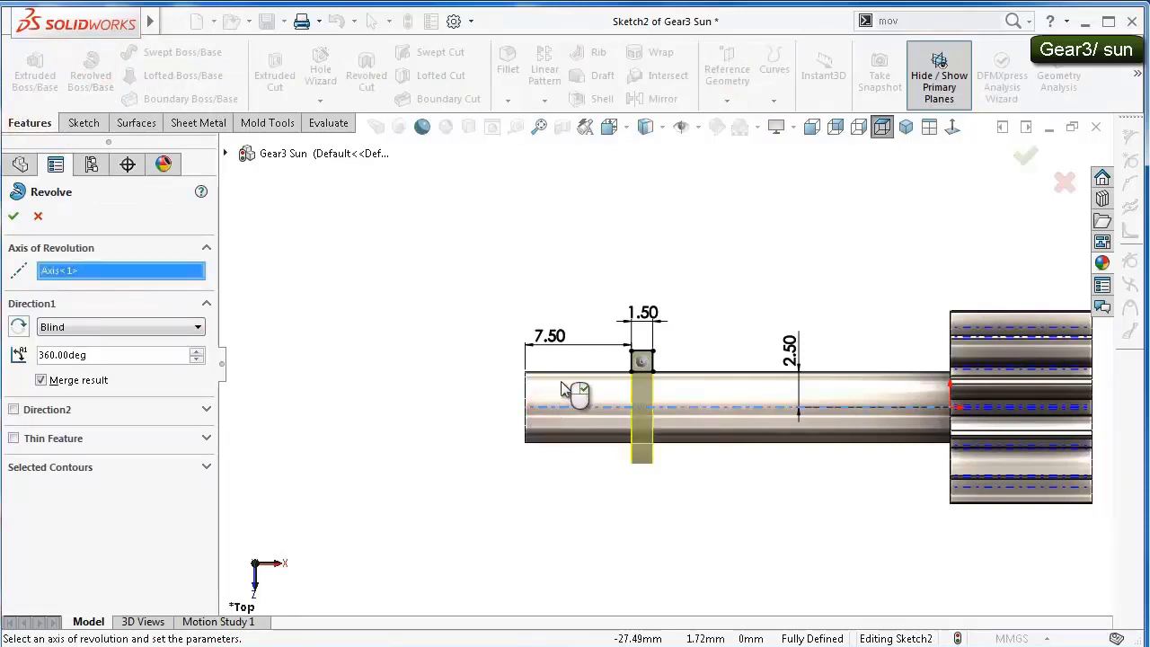
{"action": "left_click", "coordinate": [13, 216]}
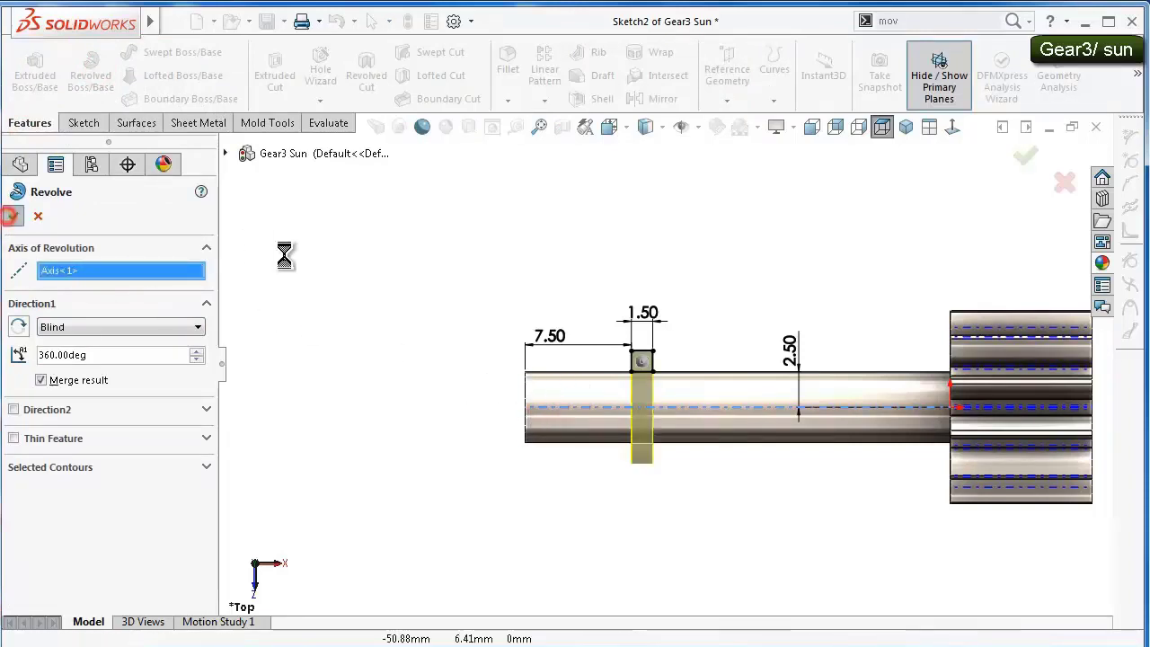
{"action": "left_click", "coordinate": [370, 353]}
- Switch to isometric view and turn off Temporary Axes so only the shaft and Revolve1 collar show
{"action": "key", "text": "ctrl+7"}
{"action": "scroll", "coordinate": [707, 437], "scroll_direction": "down", "scroll_amount": 3}
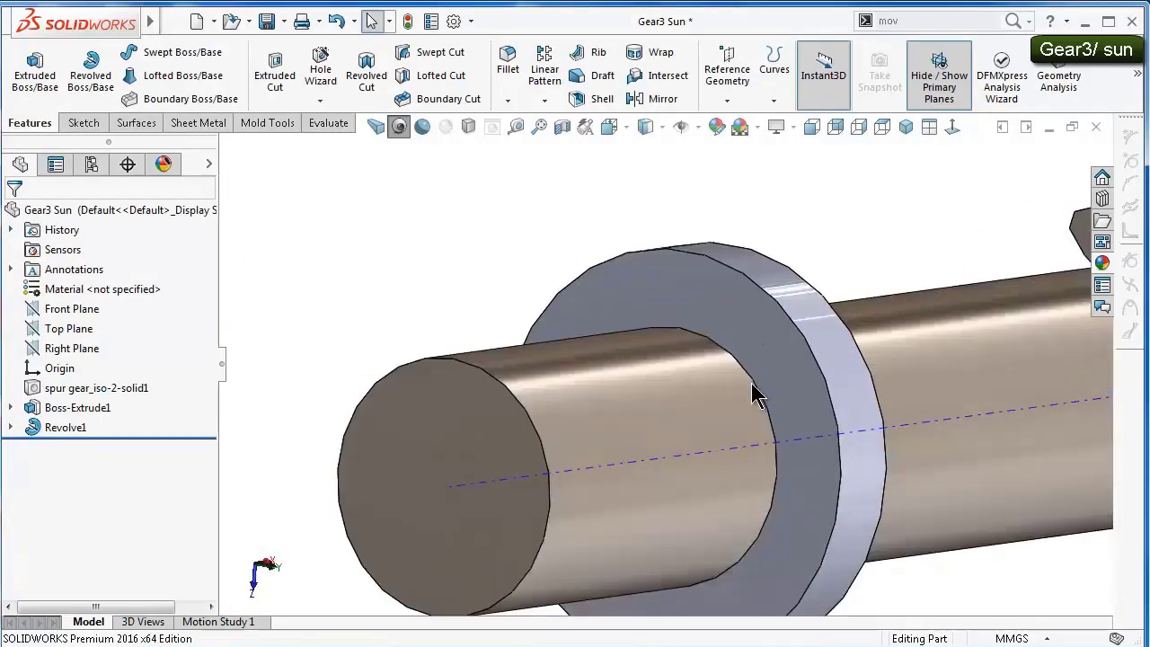
{"action": "scroll", "coordinate": [757, 392], "scroll_direction": "down", "scroll_amount": 3}
{"action": "scroll", "coordinate": [762, 411], "scroll_direction": "down", "scroll_amount": 3}
{"action": "scroll", "coordinate": [719, 431], "scroll_direction": "up", "scroll_amount": 3}
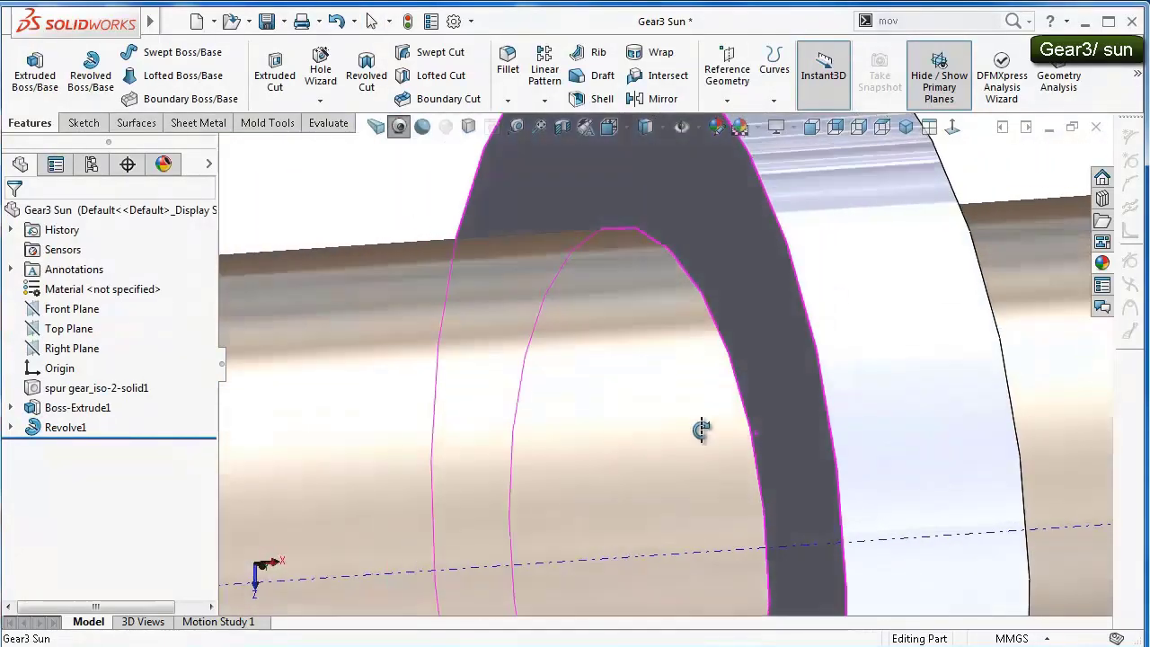
{"action": "scroll", "coordinate": [707, 435], "scroll_direction": "up", "scroll_amount": 2}
{"action": "scroll", "coordinate": [746, 441], "scroll_direction": "up", "scroll_amount": 2}
{"action": "scroll", "coordinate": [809, 418], "scroll_direction": "up", "scroll_amount": 2}
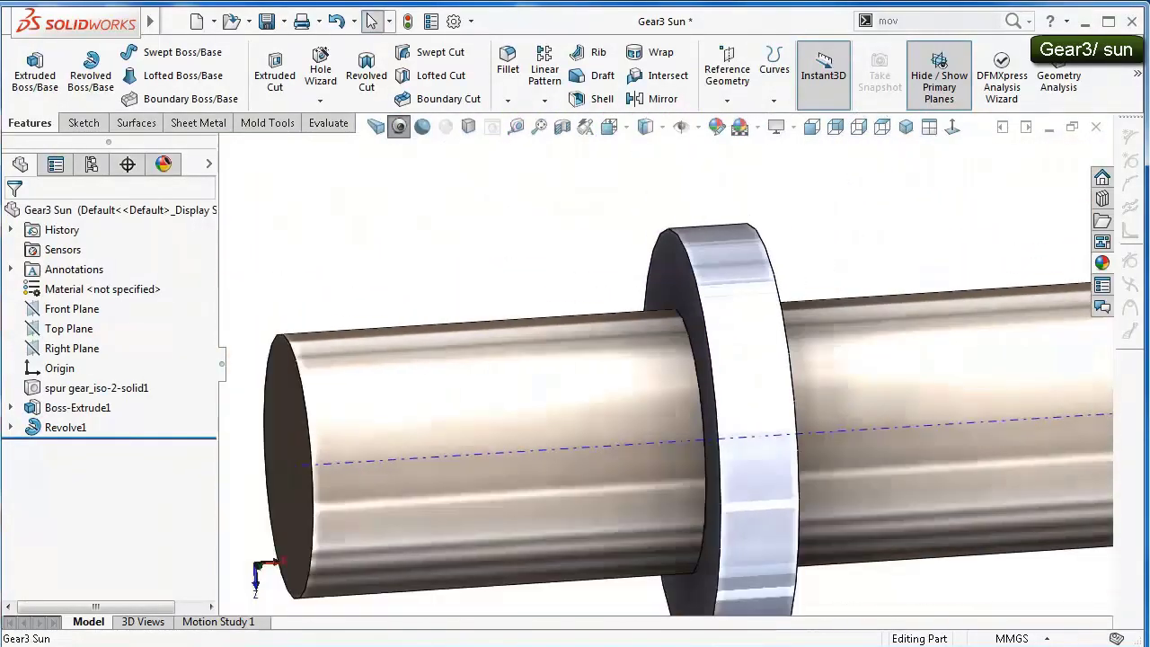
{"action": "left_click", "coordinate": [686, 126]}
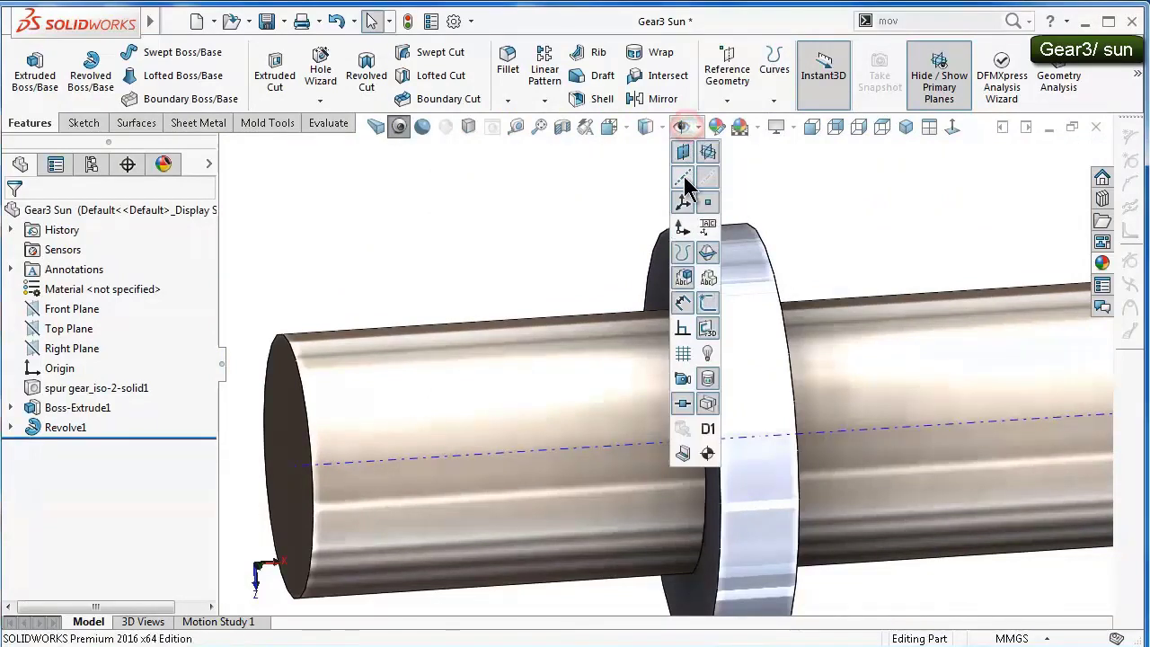
{"action": "left_click", "coordinate": [813, 198]}
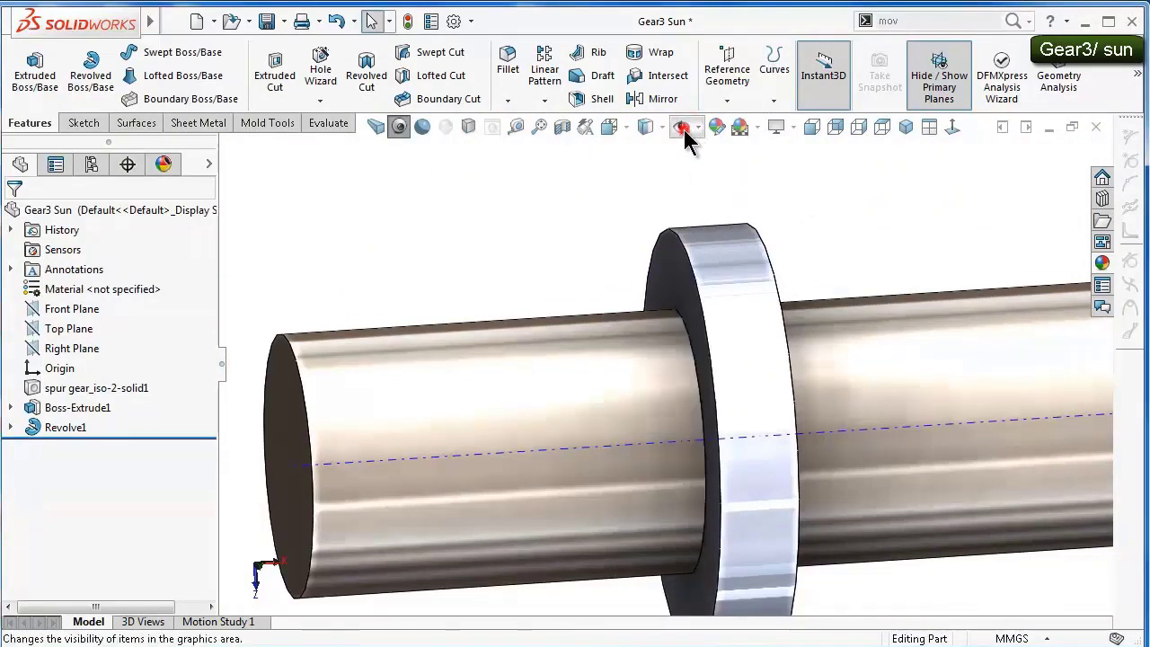
{"action": "left_click", "coordinate": [687, 127]}
{"action": "left_click", "coordinate": [797, 200]}
{"action": "key", "text": "z"}
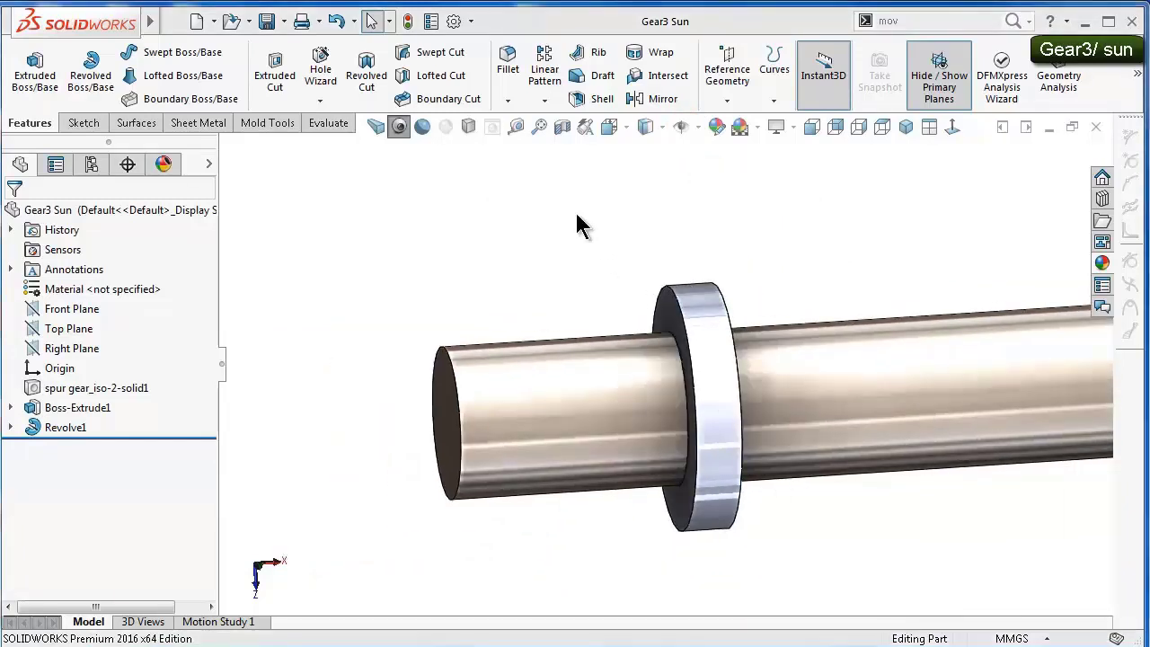
- Add Chamfer1, 0.5 mm at 45°, on the shaft's free end face
{"action": "left_click", "coordinate": [508, 100]}
{"action": "left_click", "coordinate": [520, 137]}
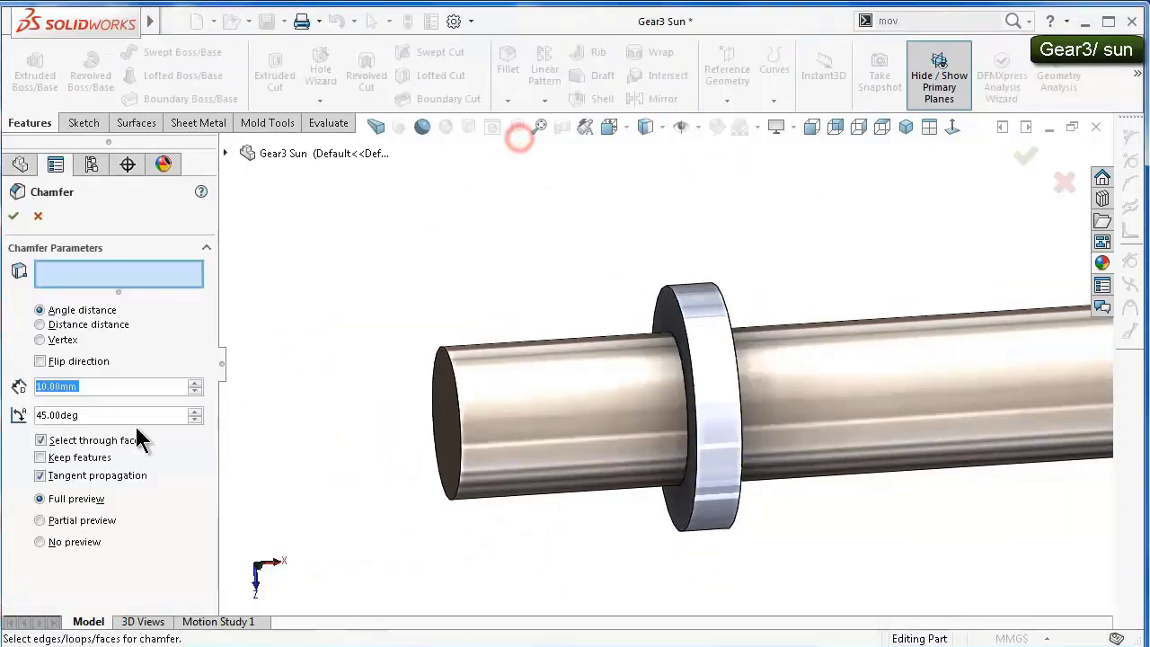
{"action": "type", "text": "1"}
{"action": "key", "text": "Return"}
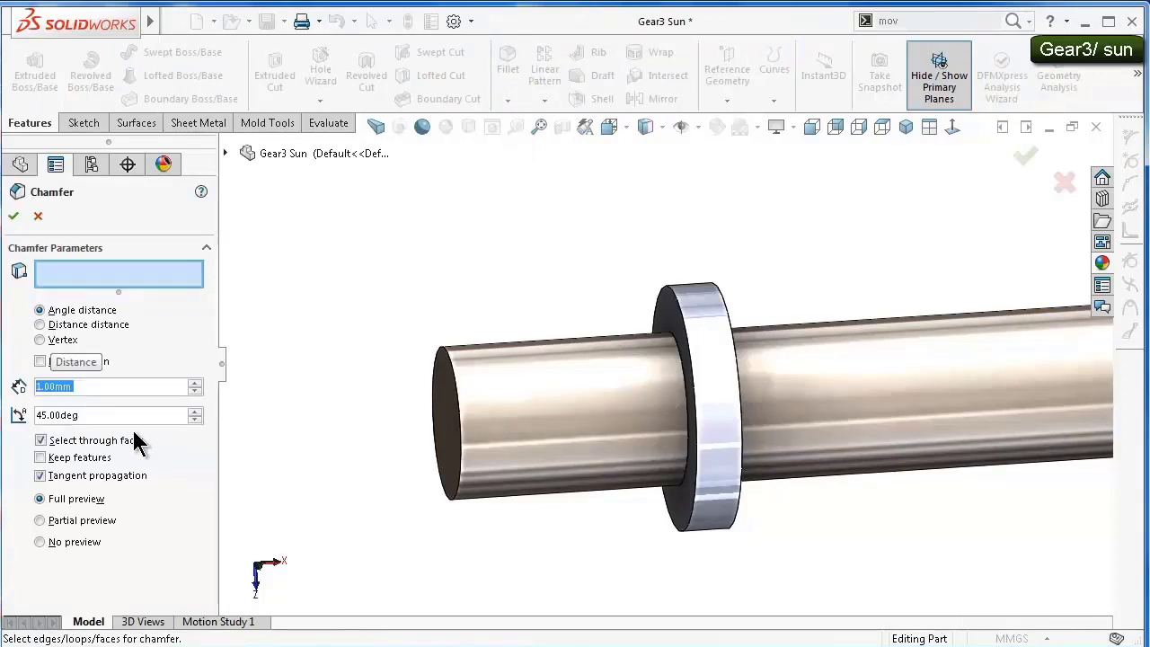
{"action": "left_click", "coordinate": [117, 389]}
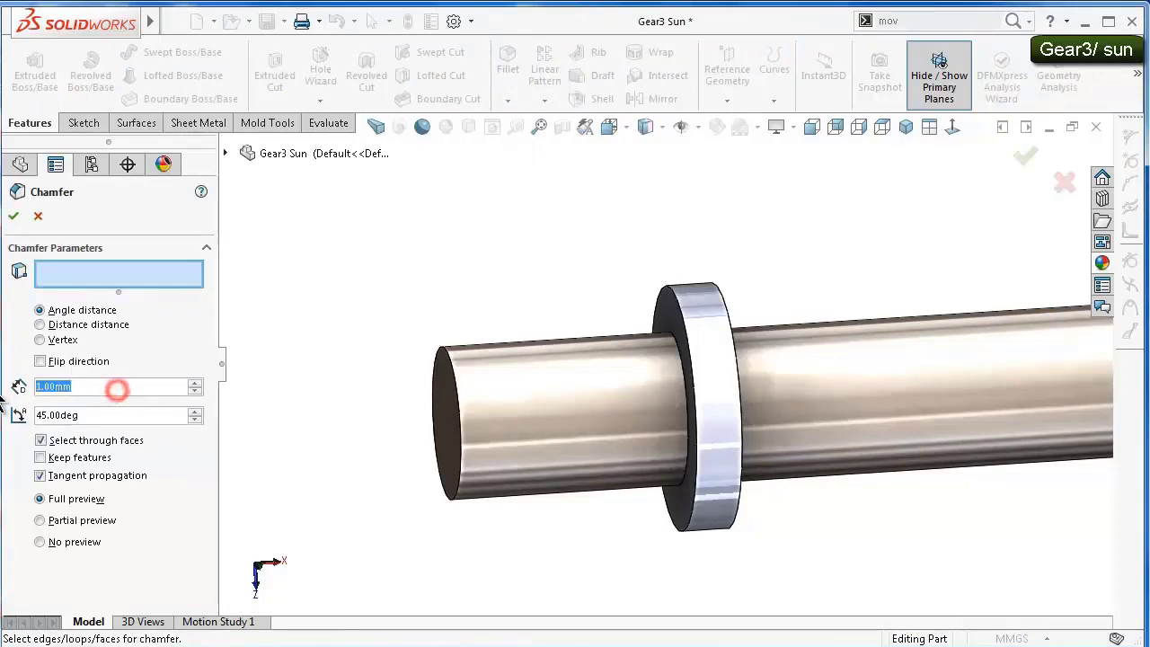
{"action": "type", "text": "0.5"}
{"action": "key", "text": "Return"}
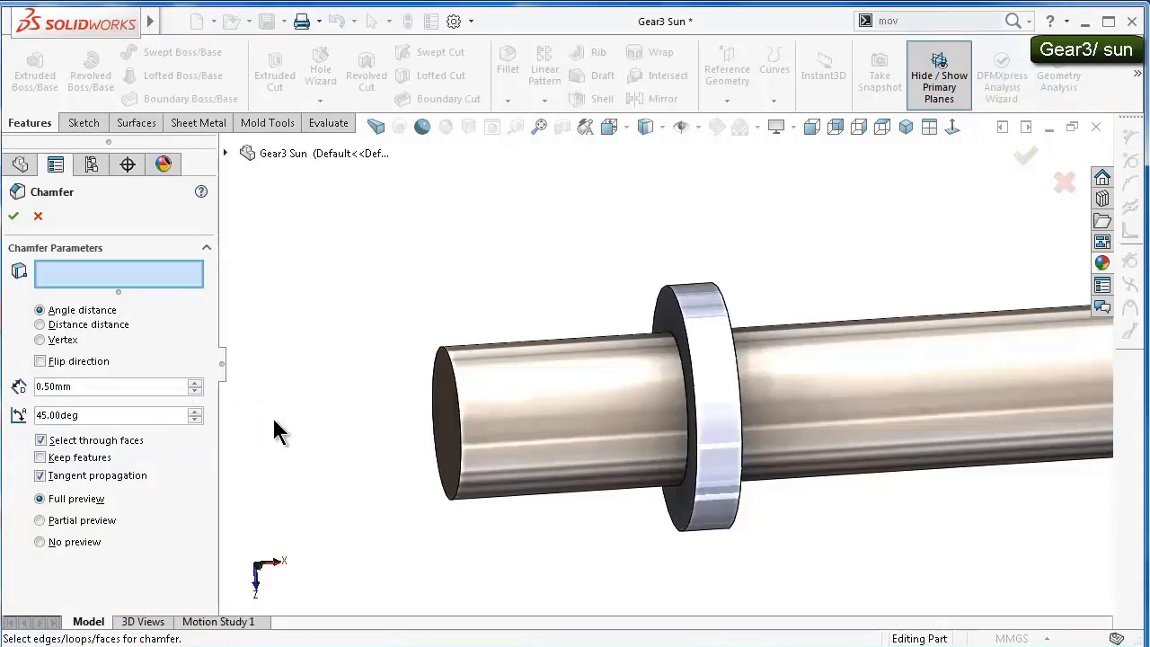
{"action": "left_click", "coordinate": [448, 430]}
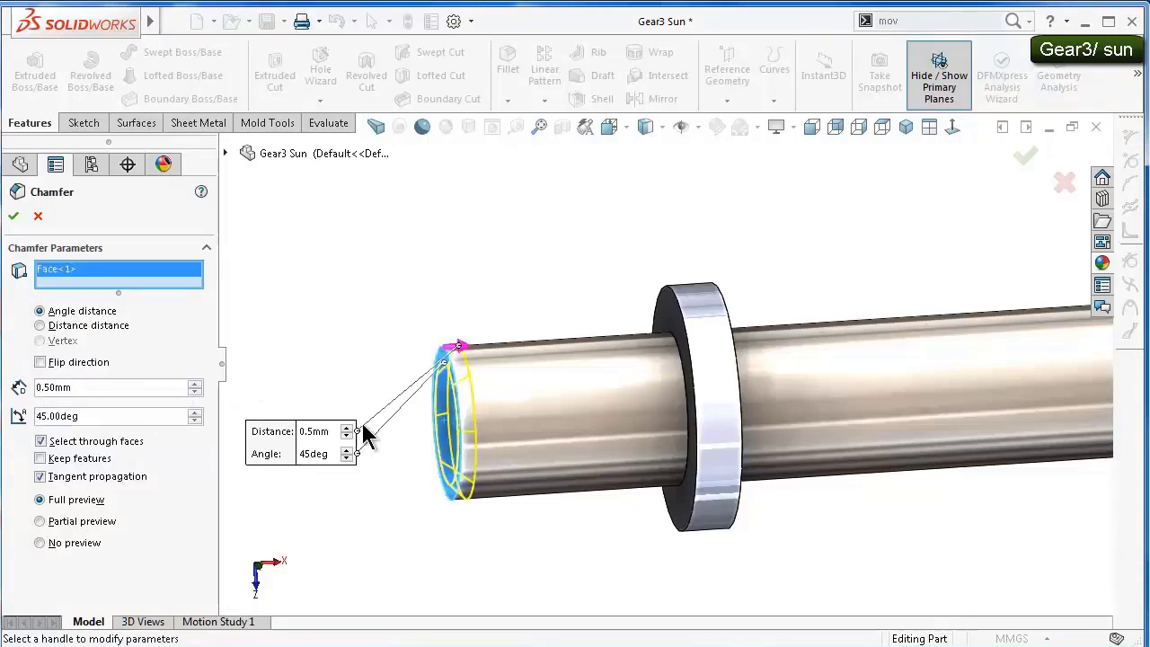
{"action": "left_click", "coordinate": [14, 219]}
{"action": "left_click", "coordinate": [498, 220]}
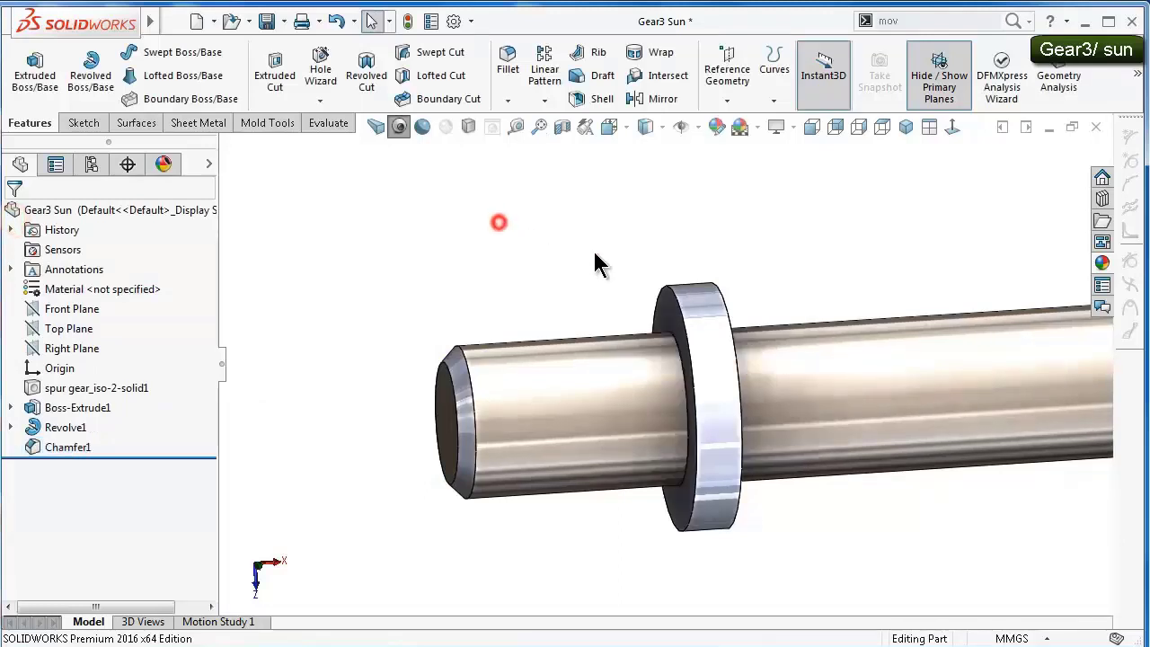
{"action": "scroll", "coordinate": [629, 288], "scroll_direction": "up", "scroll_amount": 4}
- Change the 7.50 offset dimension in Revolve1's sketch to 10 mm and rebuild the part
{"action": "left_click", "coordinate": [72, 427]}
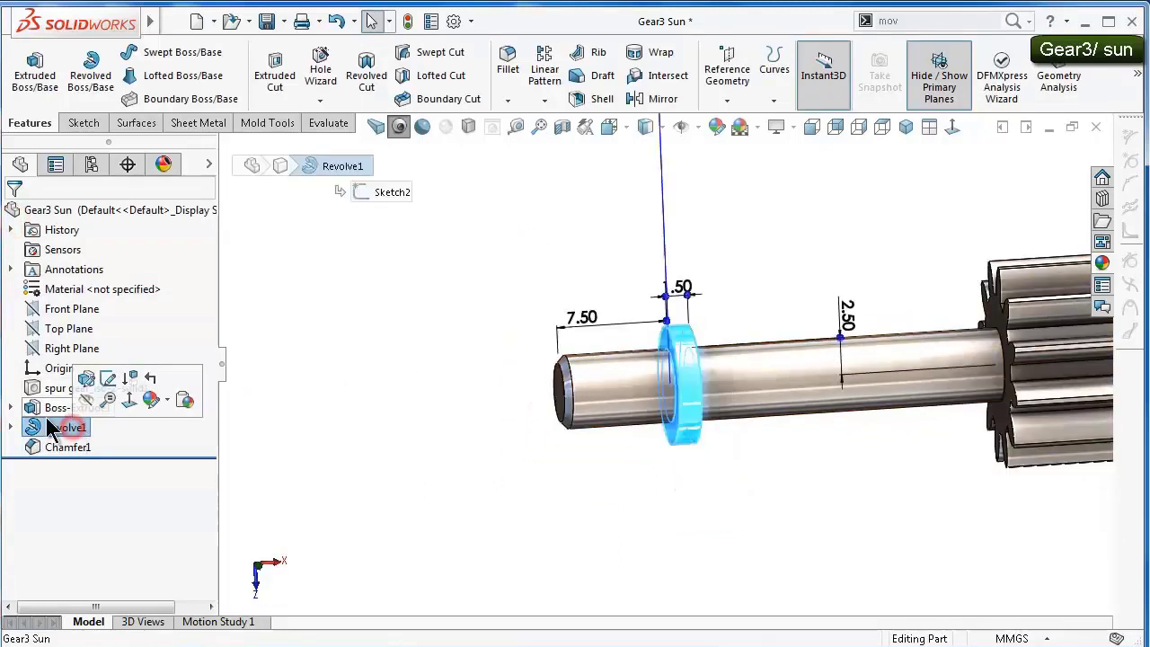
{"action": "left_click", "coordinate": [11, 426]}
{"action": "left_click", "coordinate": [81, 450]}
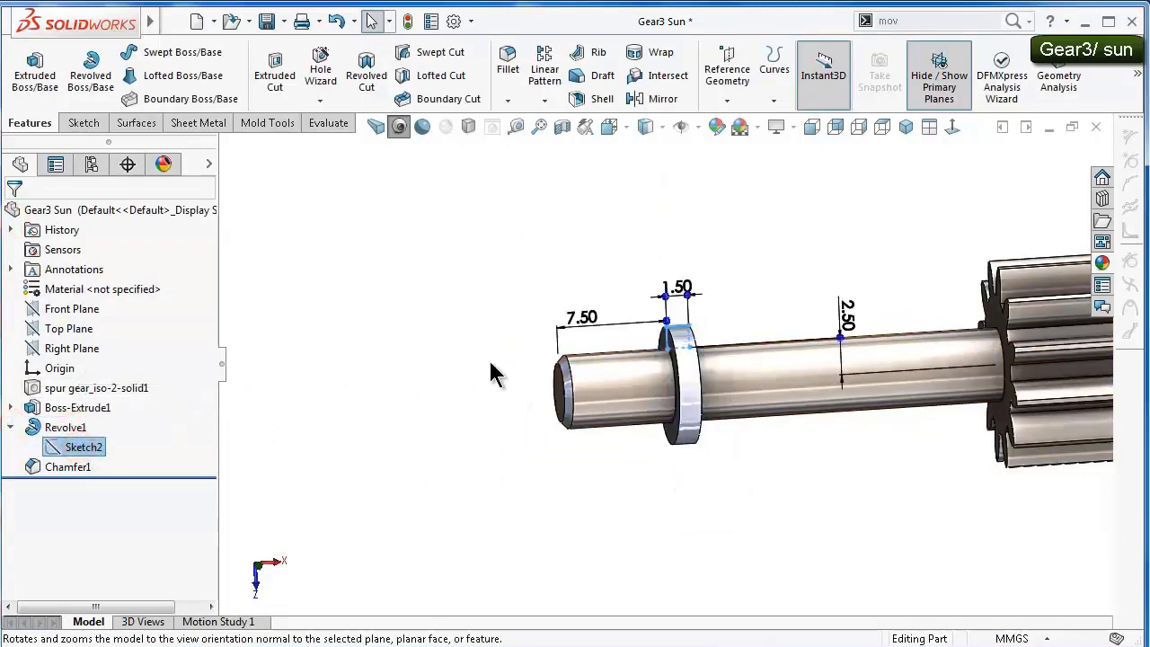
{"action": "double_click", "coordinate": [582, 324]}
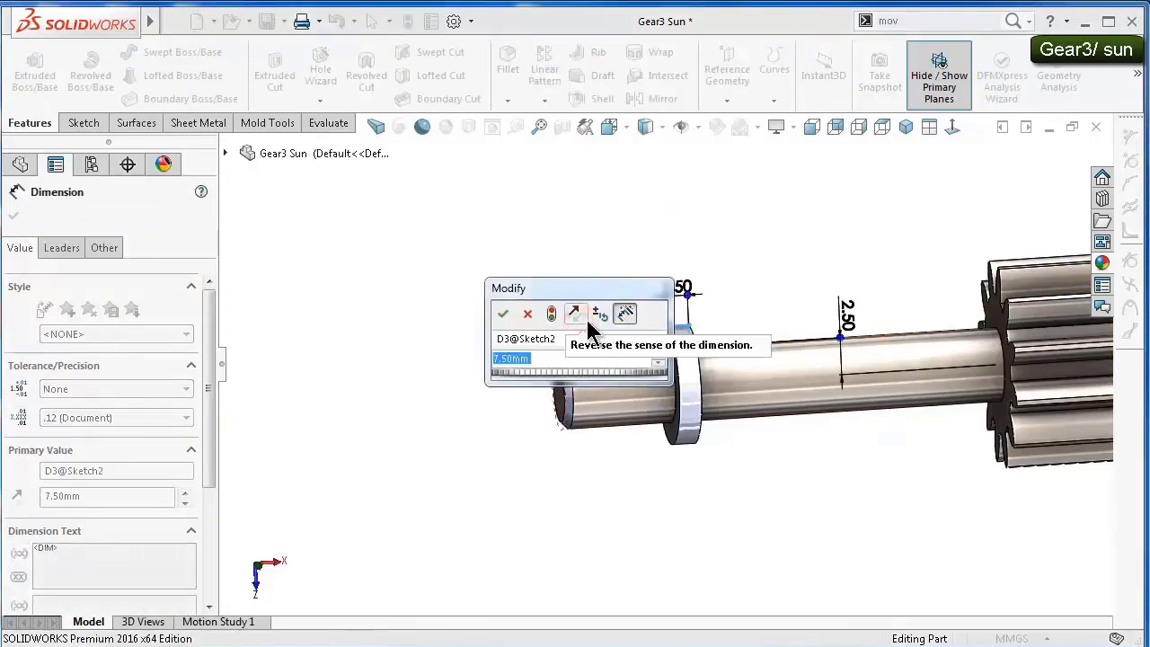
{"action": "type", "text": "10"}
{"action": "key", "text": "Return"}
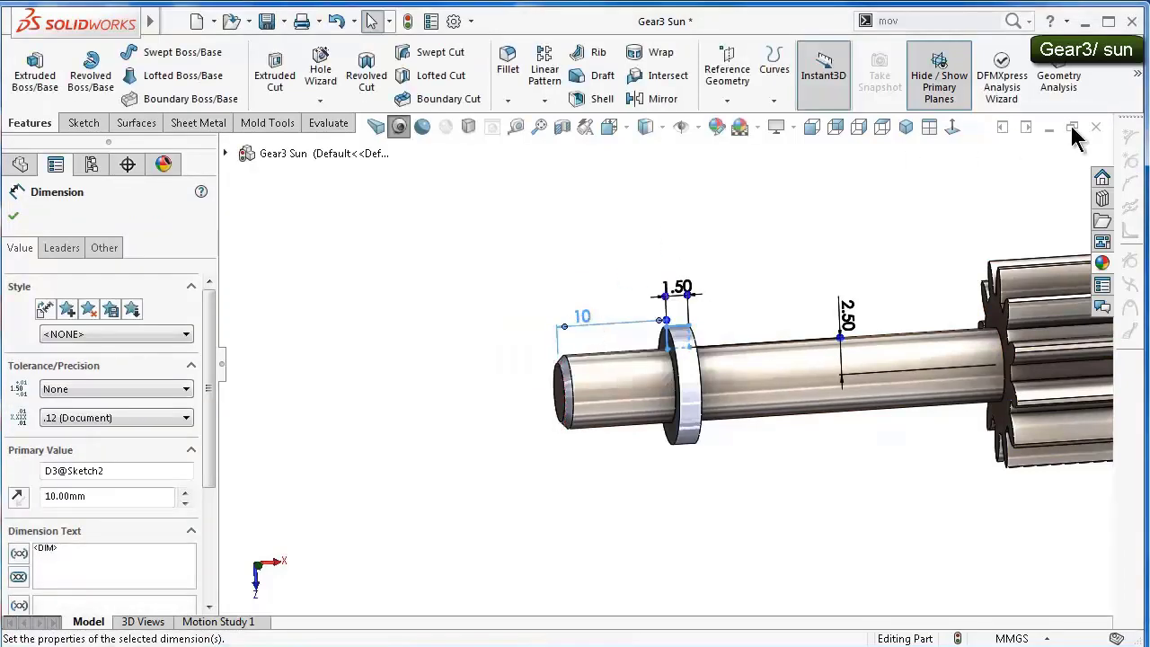
{"action": "left_click", "coordinate": [411, 25]}
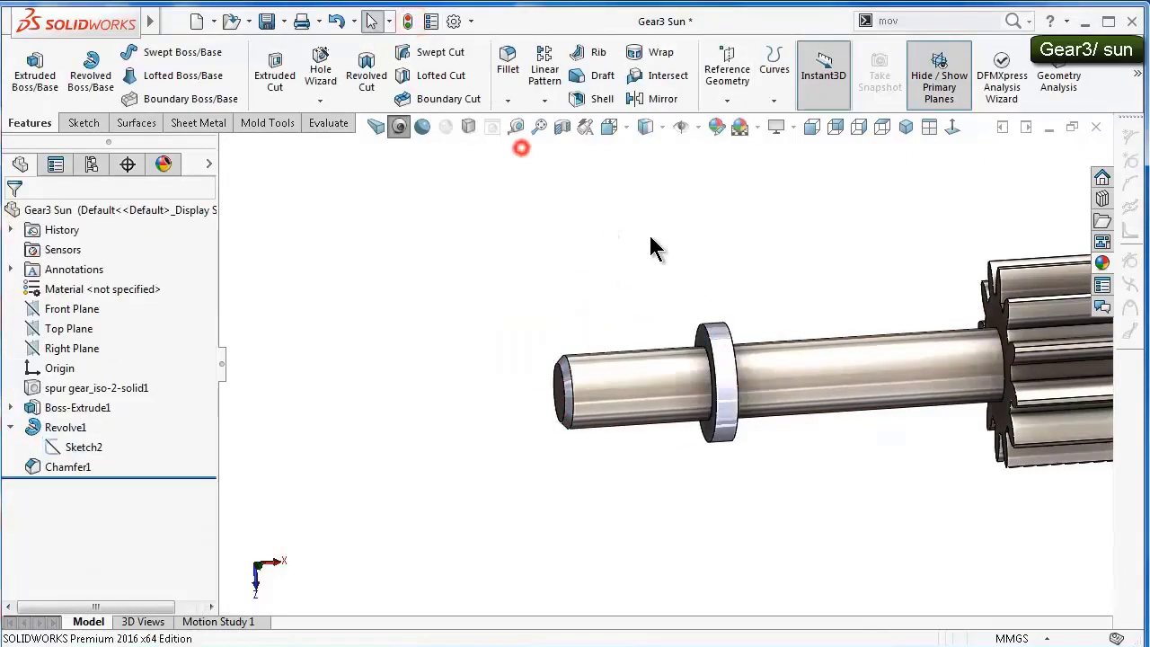
{"action": "mouse_move", "coordinate": [650, 247]}
{"action": "middle_mouse_down"}
{"action": "mouse_move", "coordinate": [770, 303]}
{"action": "mouse_move", "coordinate": [774, 395]}
{"action": "middle_mouse_up"}
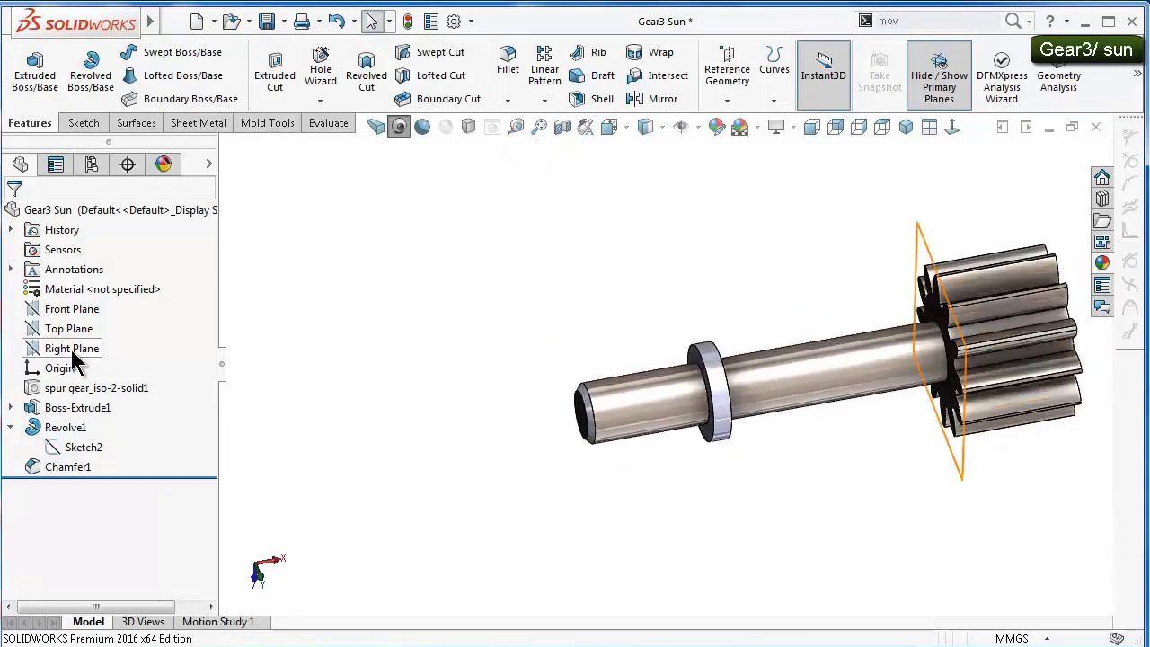
- Start a new sketch on the Front Plane, viewed normal to it
{"action": "left_click", "coordinate": [70, 311]}
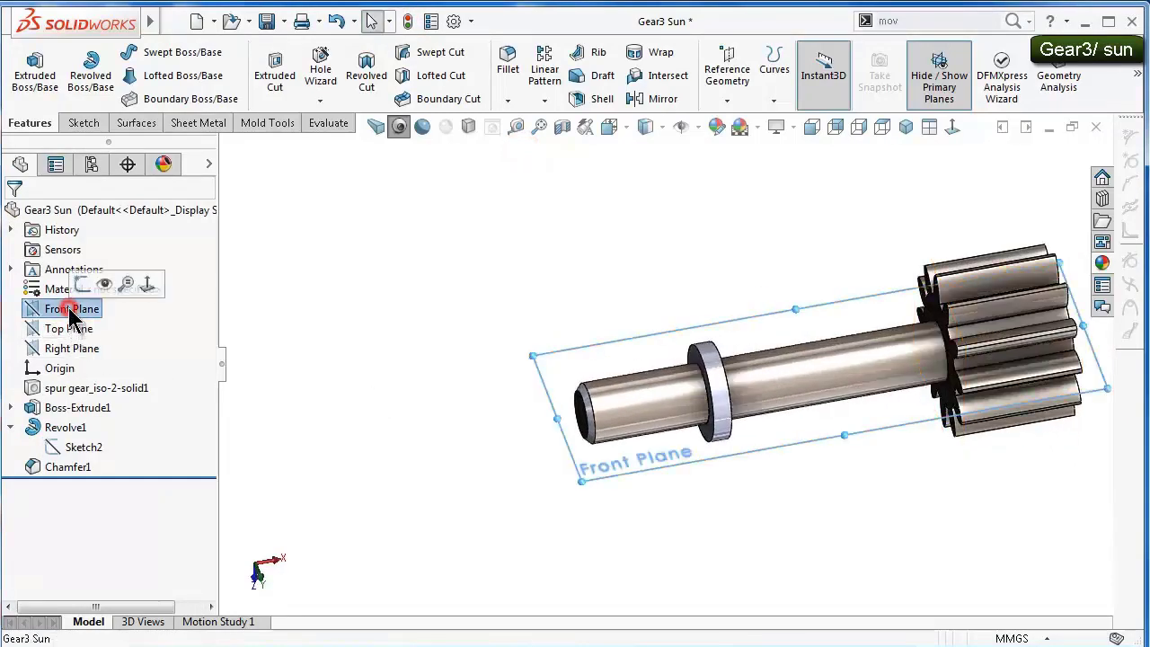
{"action": "left_click", "coordinate": [83, 286]}
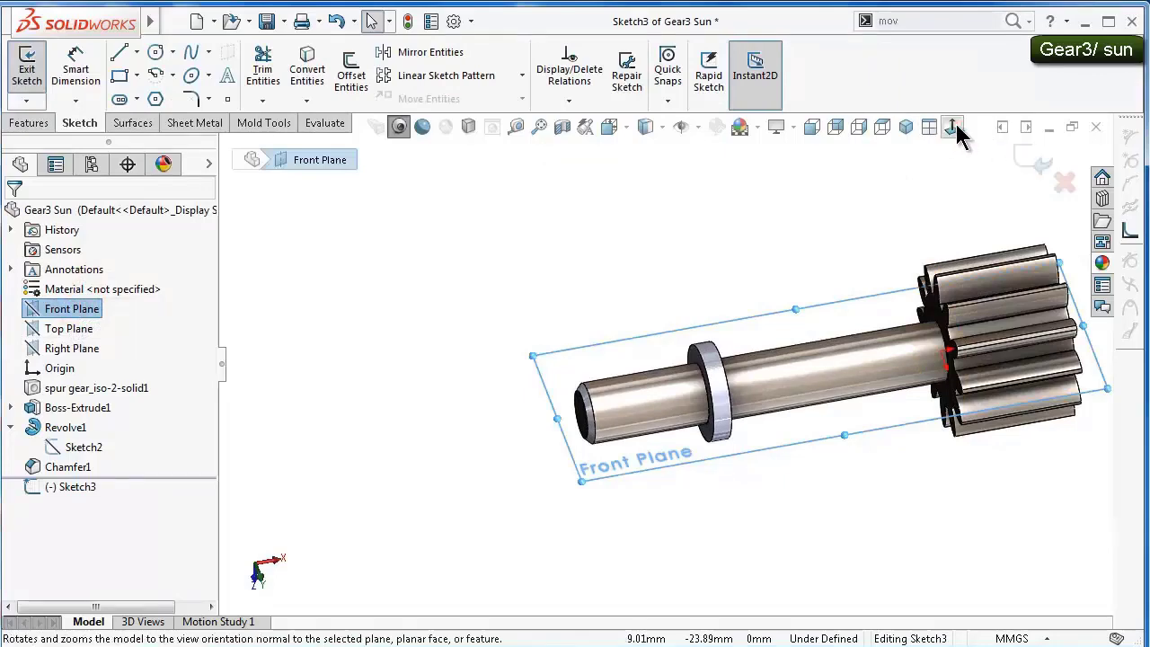
{"action": "left_click", "coordinate": [955, 127]}
{"action": "scroll", "coordinate": [501, 333], "scroll_direction": "down", "scroll_amount": 2}
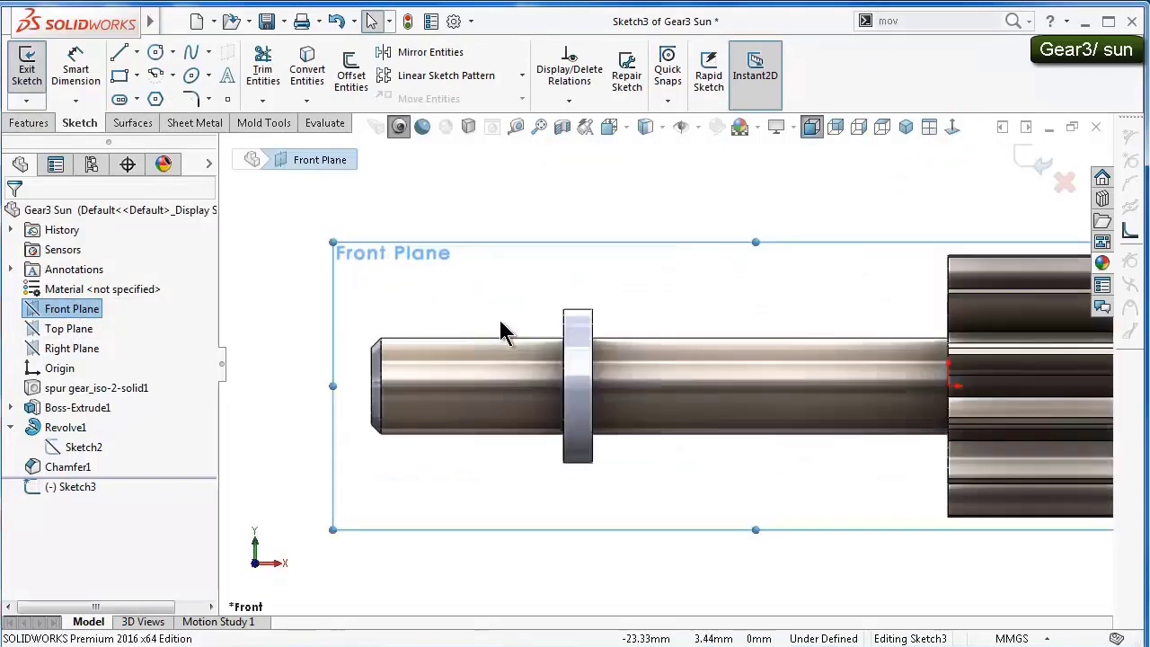
- Draw a straight slot centred on the shaft axis near the chamfered end
{"action": "left_click", "coordinate": [121, 101]}
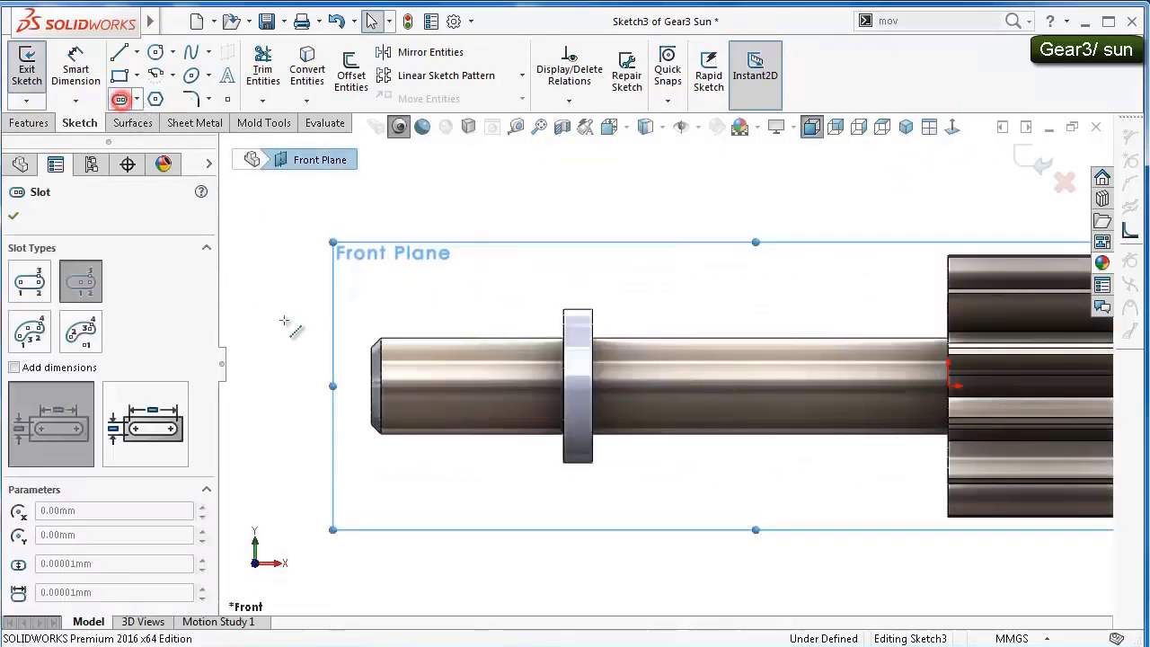
{"action": "left_click", "coordinate": [478, 386]}
{"action": "left_click", "coordinate": [435, 384]}
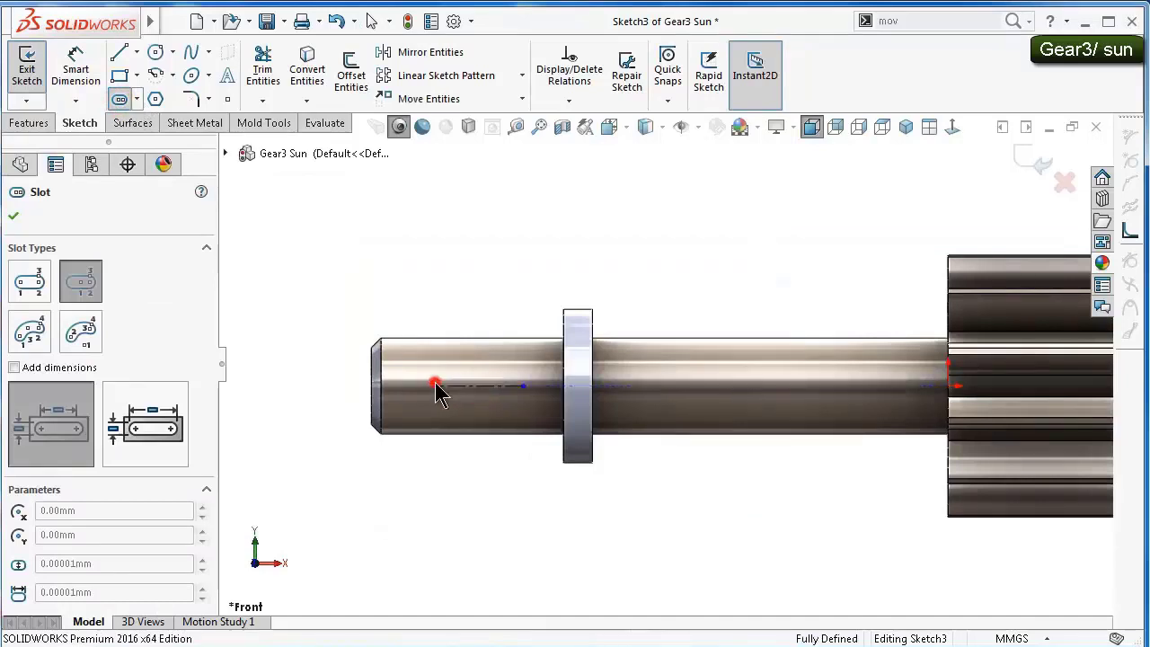
{"action": "left_click", "coordinate": [435, 367]}
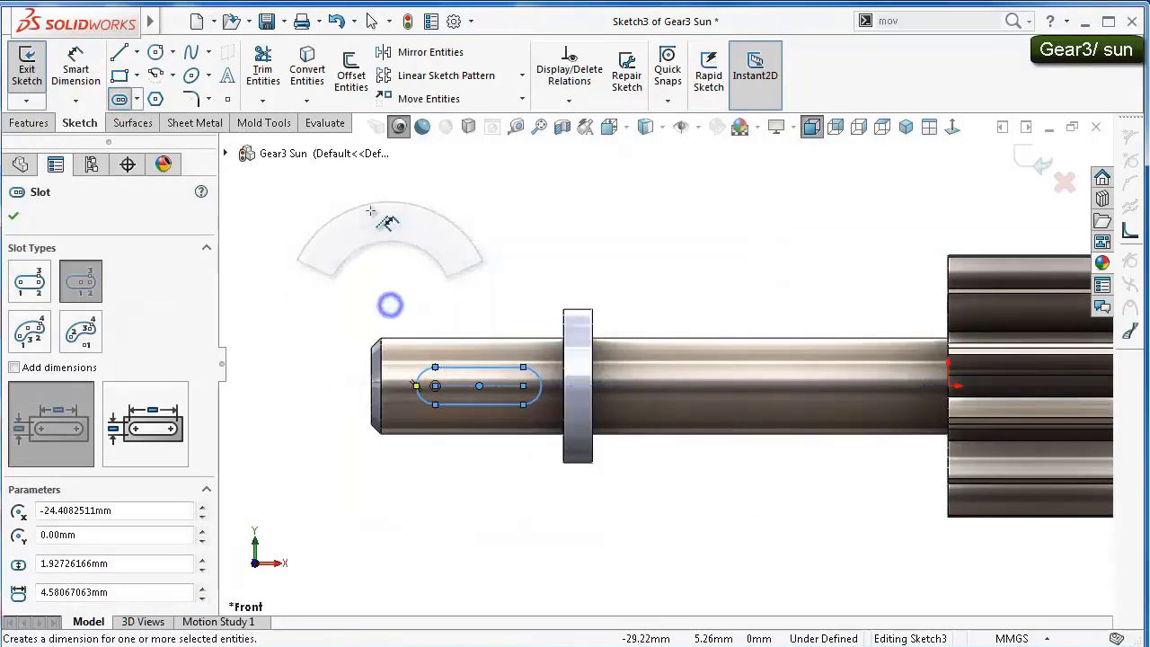
- Dimension the slot 1.5 mm wide and its centre 5 mm from the shaft end
{"action": "right_click_drag", "start_coordinate": [388, 292], "coordinate": [389, 261]}
{"action": "left_click", "coordinate": [473, 367]}
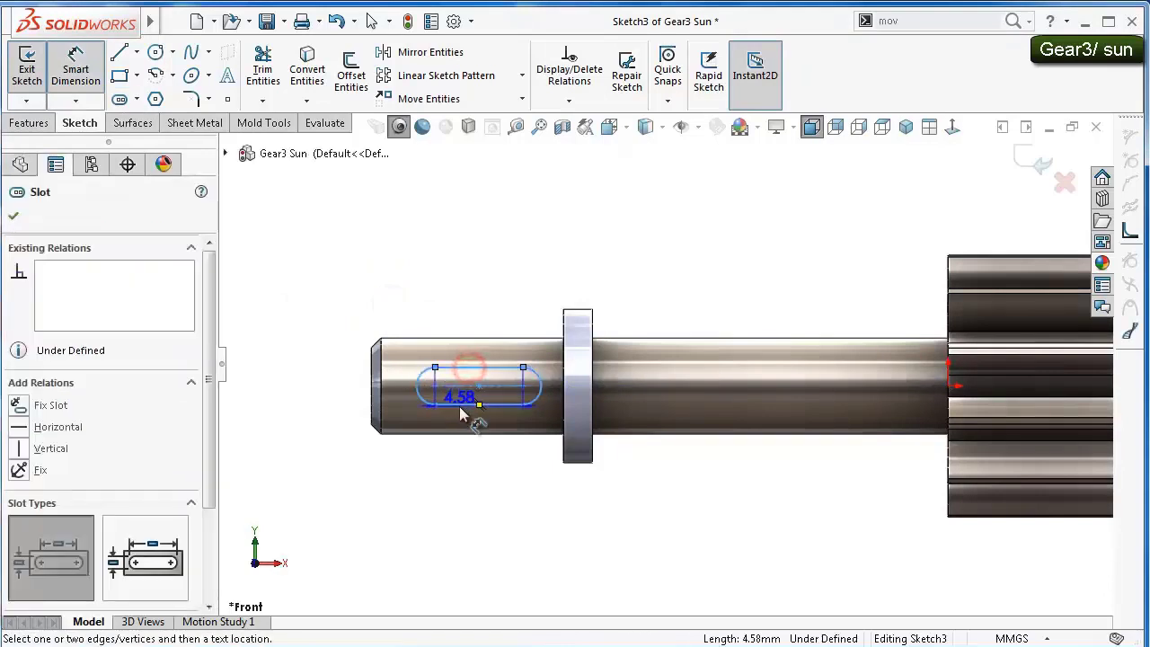
{"action": "left_click", "coordinate": [460, 404]}
{"action": "left_click", "coordinate": [302, 394]}
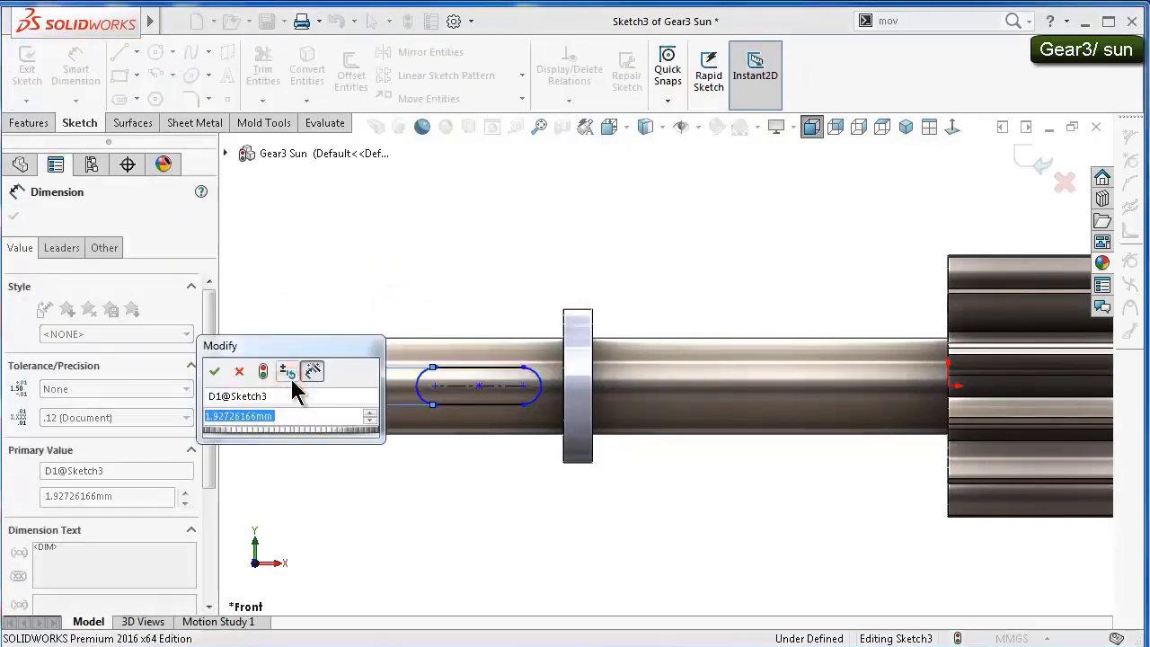
{"action": "type", "text": "1.5"}
{"action": "key", "text": "Return"}
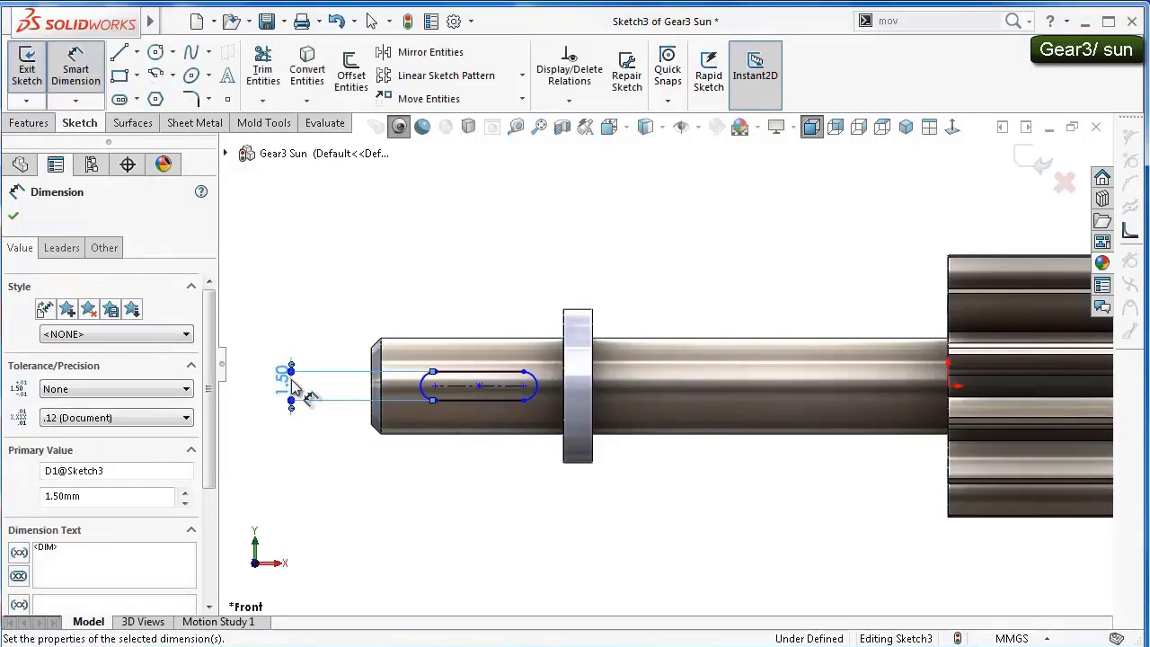
{"action": "scroll", "coordinate": [418, 349], "scroll_direction": "down", "scroll_amount": 2}
{"action": "left_click", "coordinate": [530, 414]}
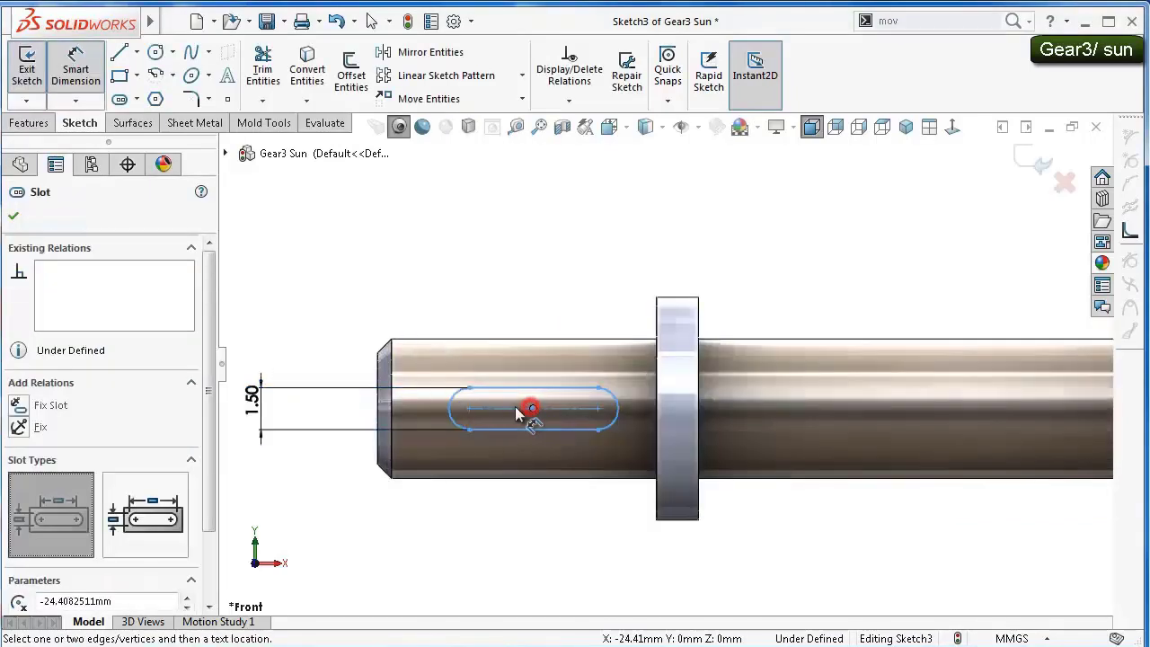
{"action": "left_click", "coordinate": [379, 413]}
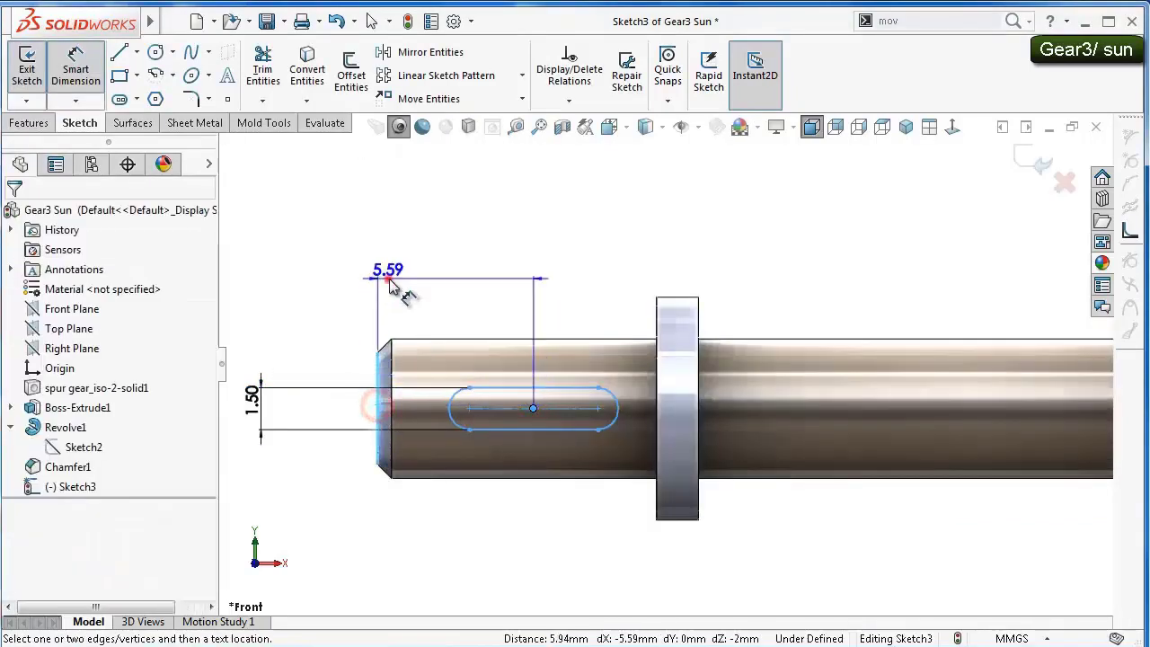
{"action": "left_click", "coordinate": [389, 271]}
{"action": "type", "text": "5.00mm"}
{"action": "key", "text": "Return"}
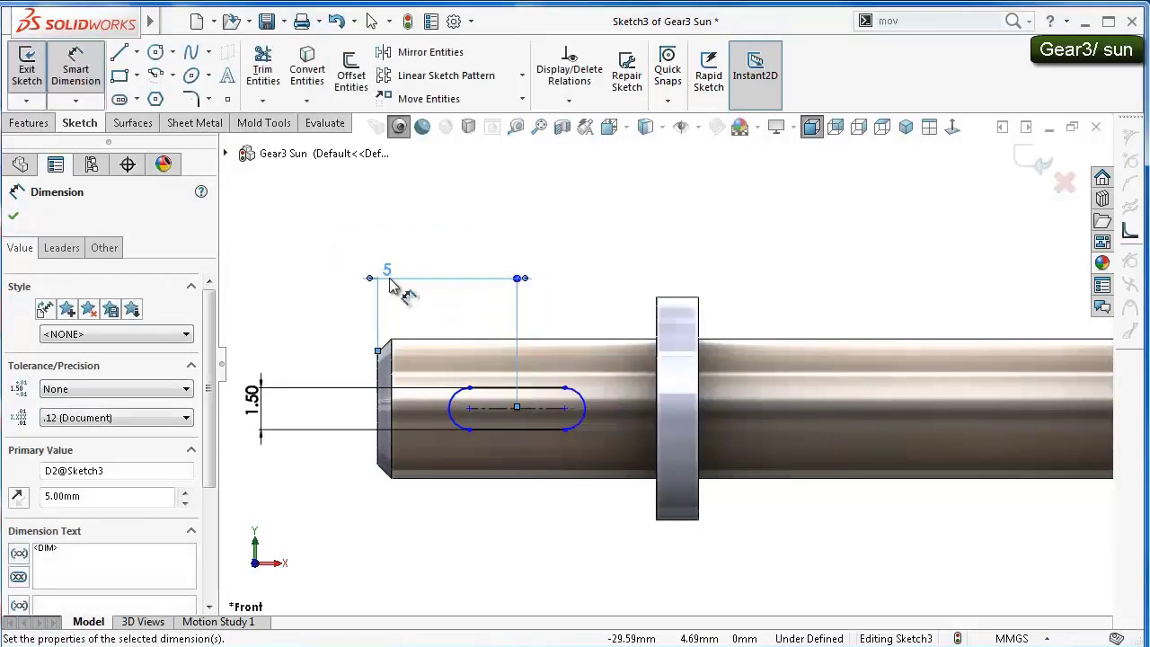
- Set the slot length to 5 mm to fully define Sketch3
{"action": "left_click", "coordinate": [539, 408]}
{"action": "left_click", "coordinate": [476, 213]}
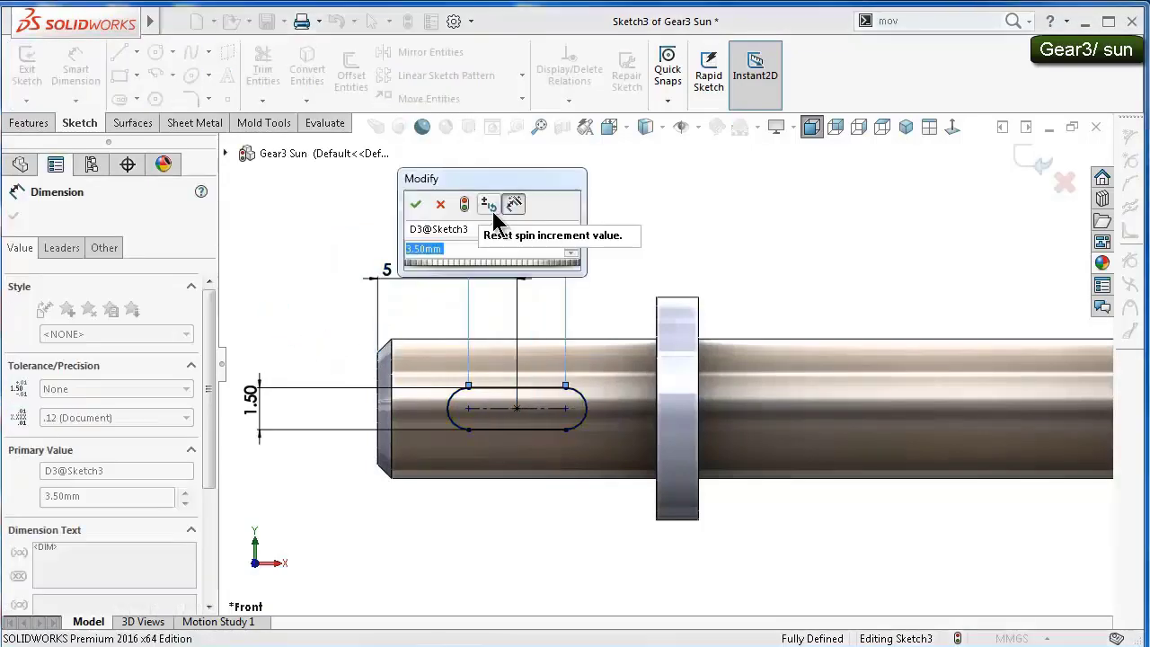
{"action": "type", "text": "5"}
{"action": "key", "text": "Return"}
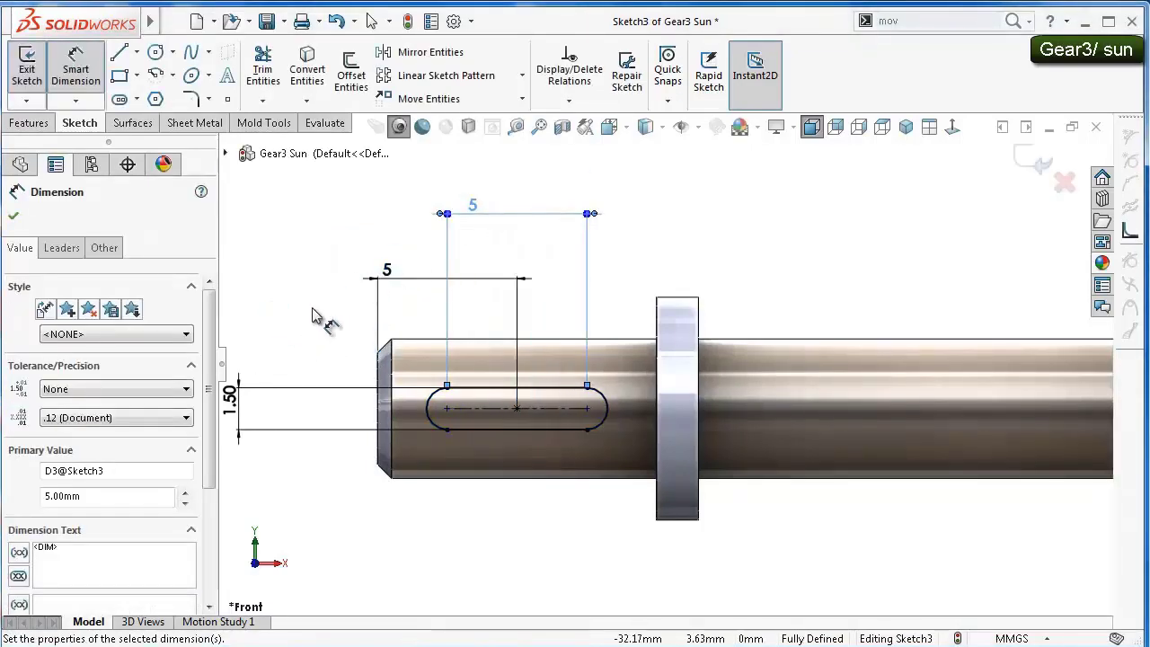
{"action": "left_click", "coordinate": [287, 290]}
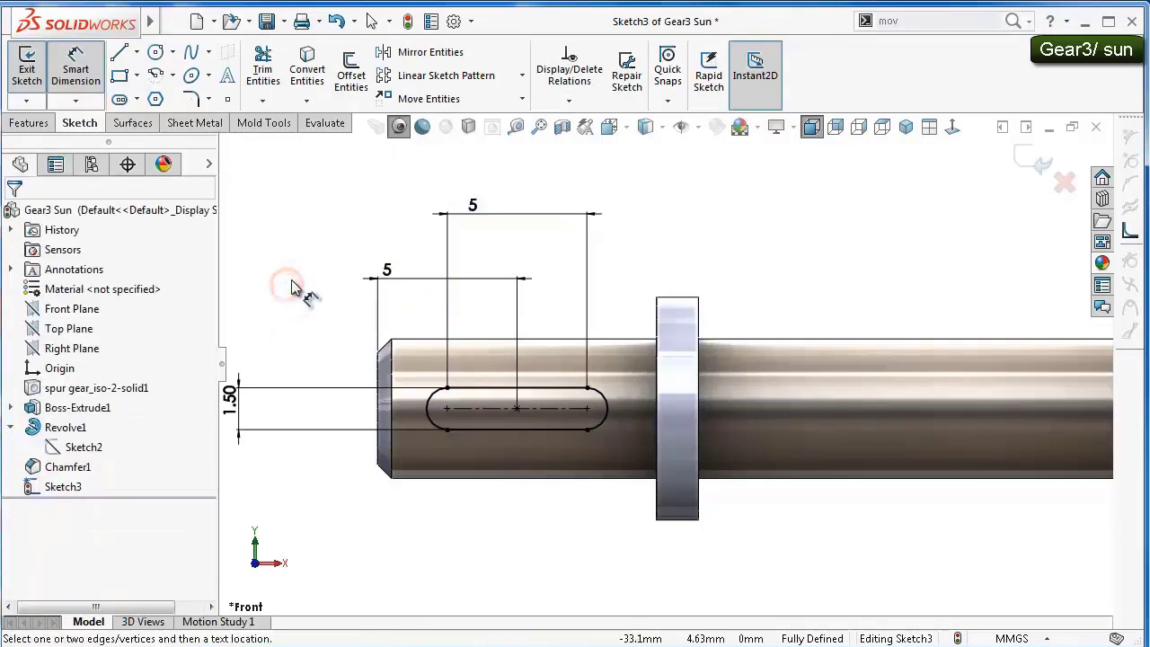
{"action": "middle_click_drag", "start_coordinate": [292, 286], "coordinate": [714, 455]}
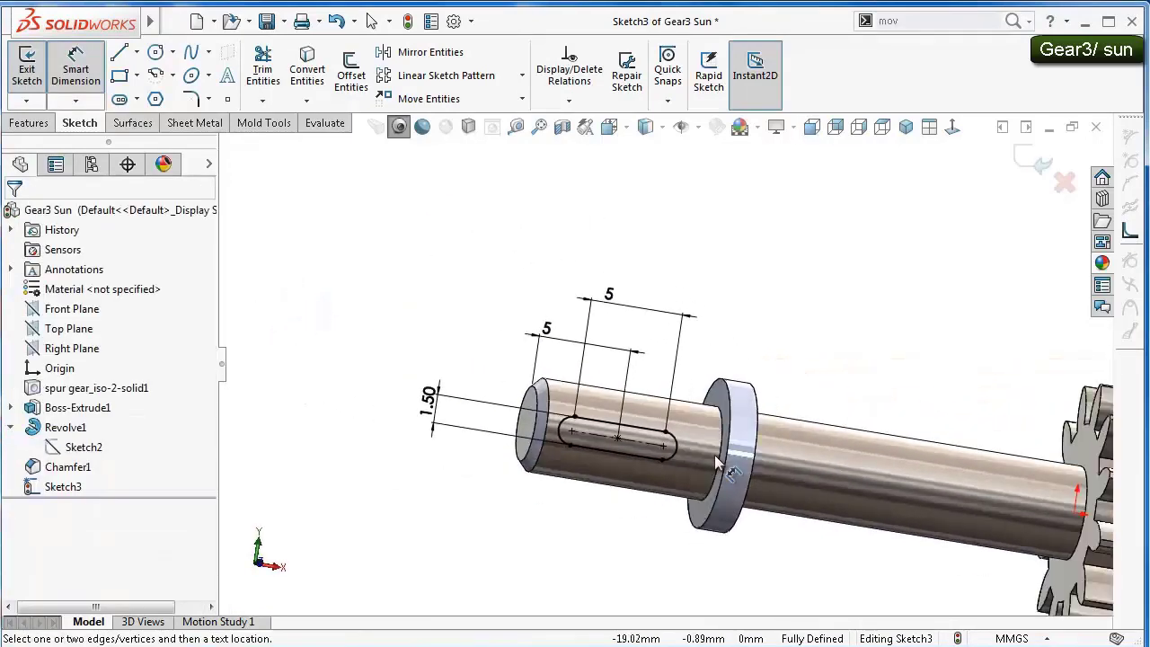
{"action": "middle_click_drag", "start_coordinate": [715, 455], "coordinate": [714, 462]}
{"action": "scroll", "coordinate": [714, 462], "scroll_direction": "down", "scroll_amount": 2}
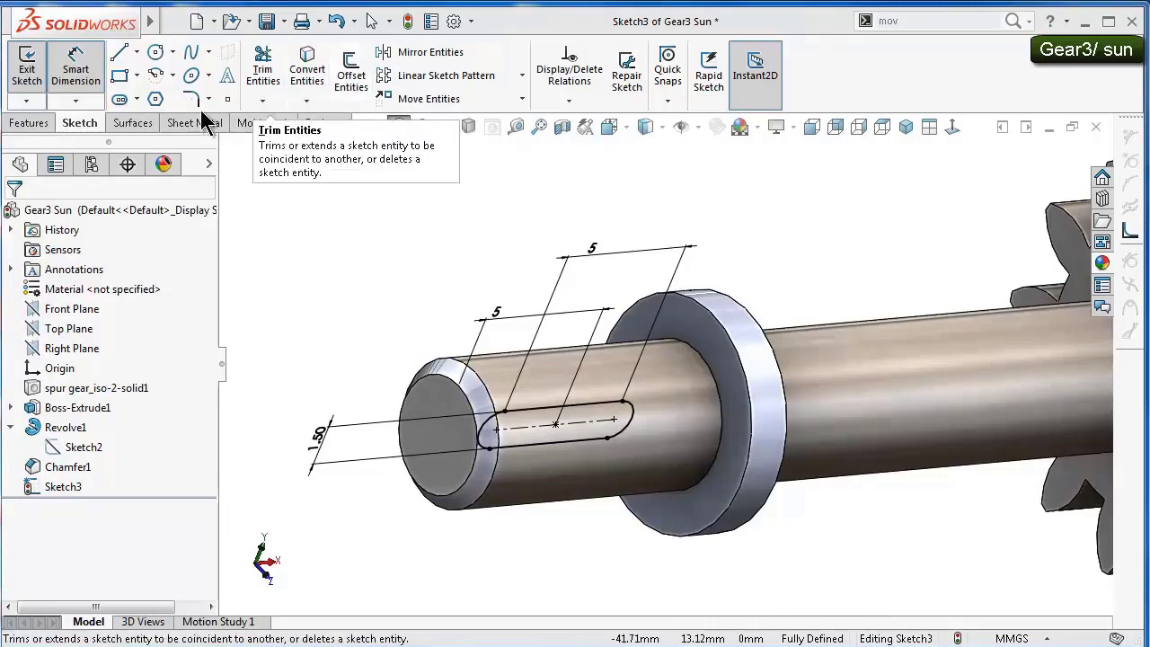
- Start an Extruded Cut ending Offset From Surface, referencing the shaft's cylindrical face
{"action": "left_click", "coordinate": [11, 123]}
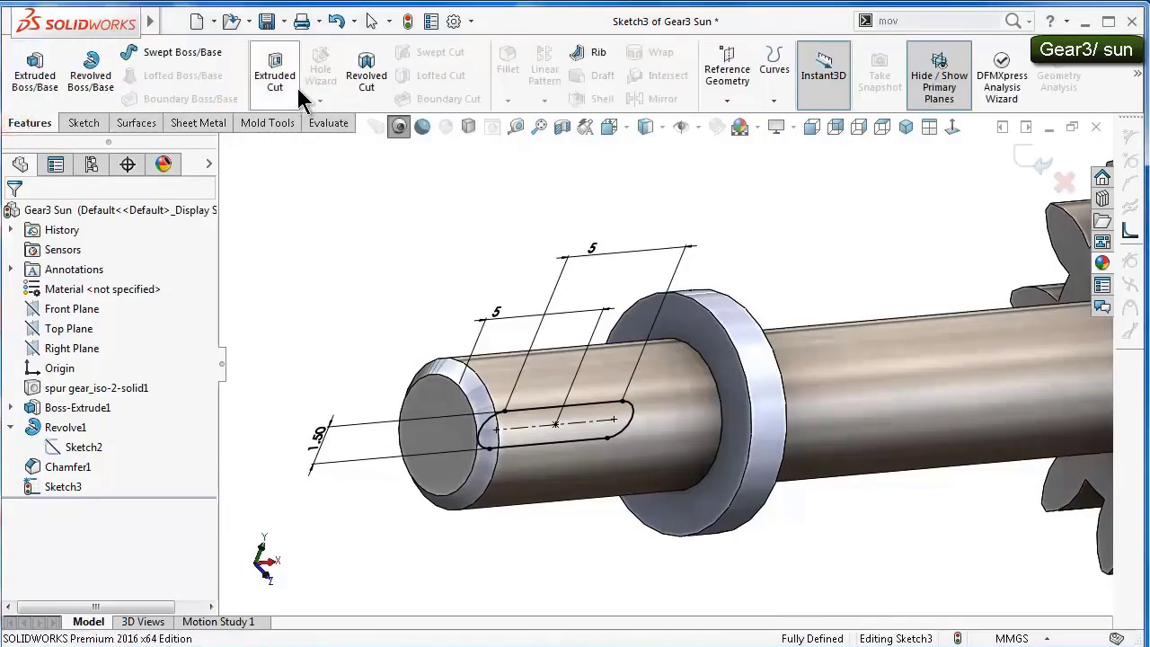
{"action": "left_click", "coordinate": [277, 77]}
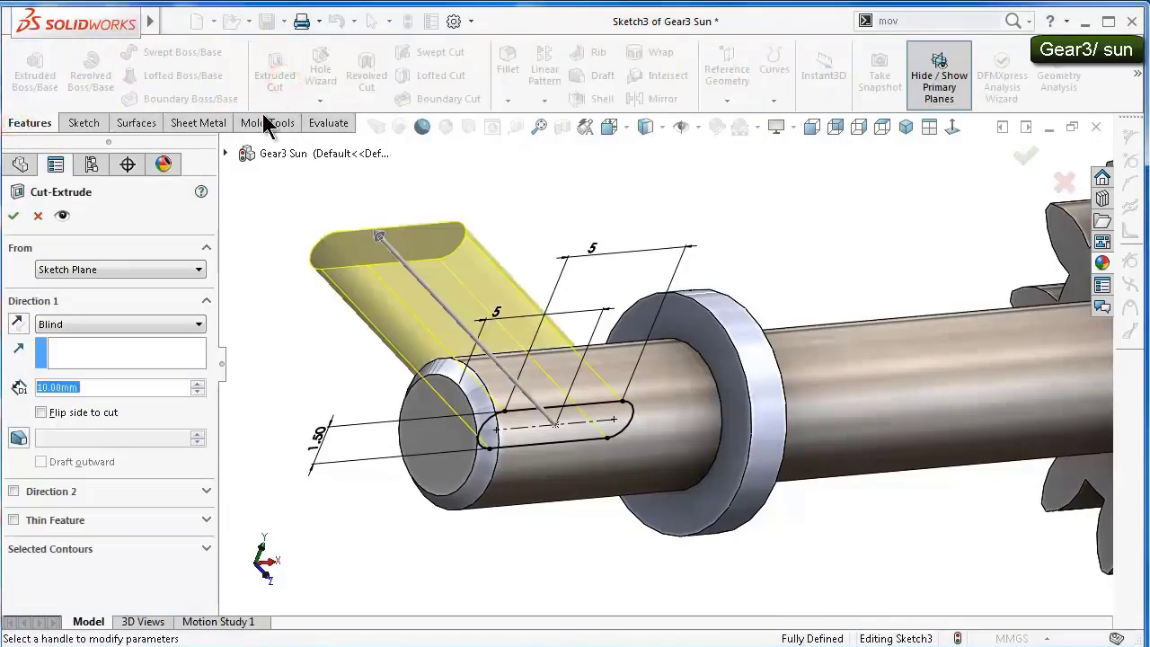
{"action": "left_click", "coordinate": [77, 321]}
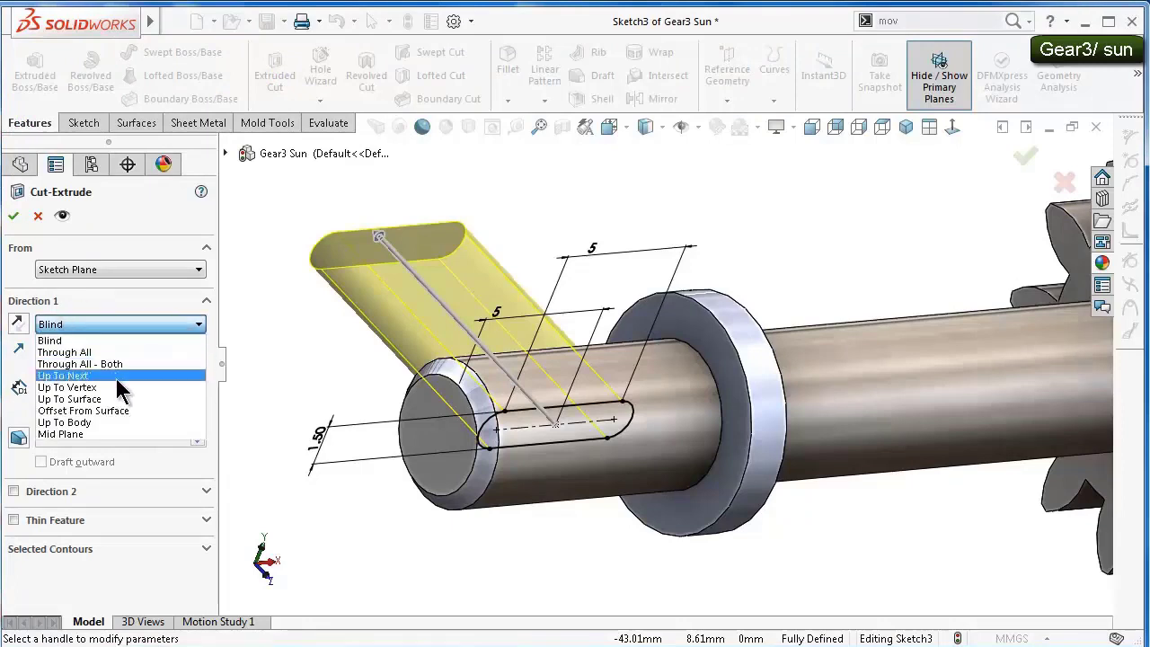
{"action": "left_click", "coordinate": [123, 411]}
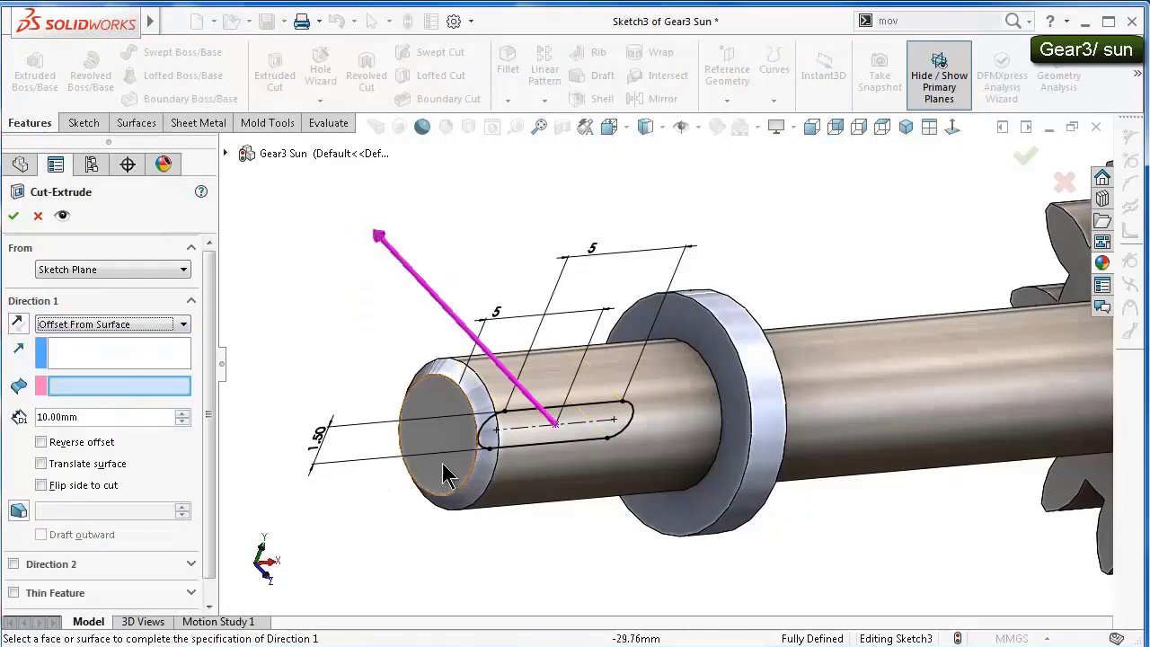
{"action": "left_click_drag", "start_coordinate": [90, 417], "coordinate": [4, 417]}
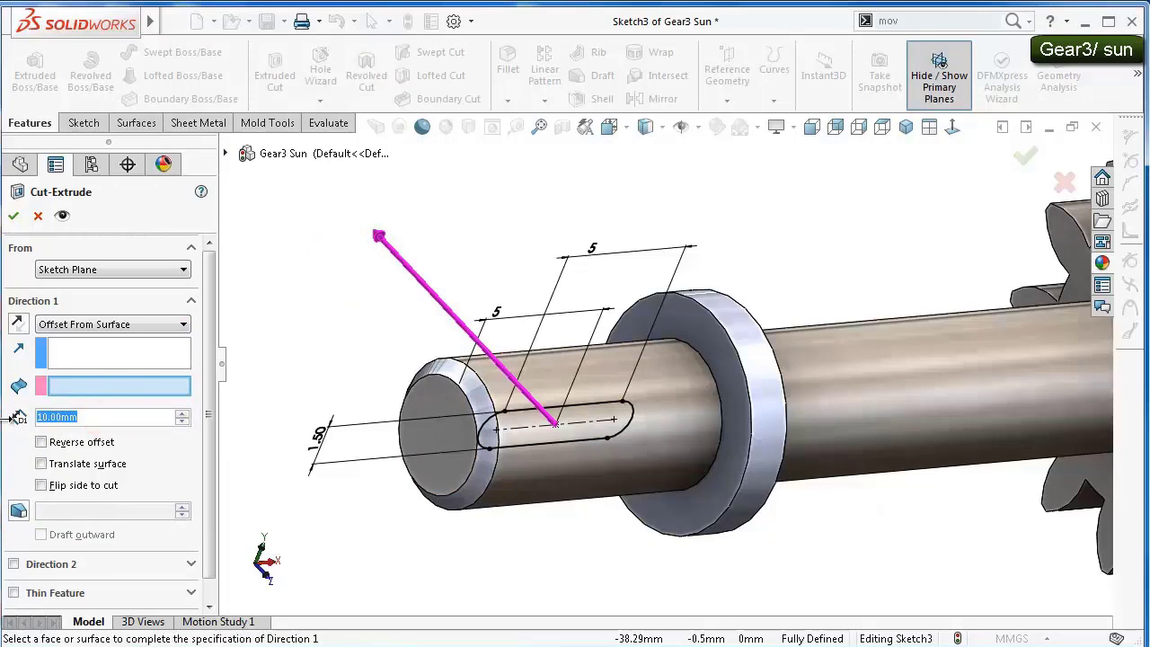
{"action": "type", "text": "1.5"}
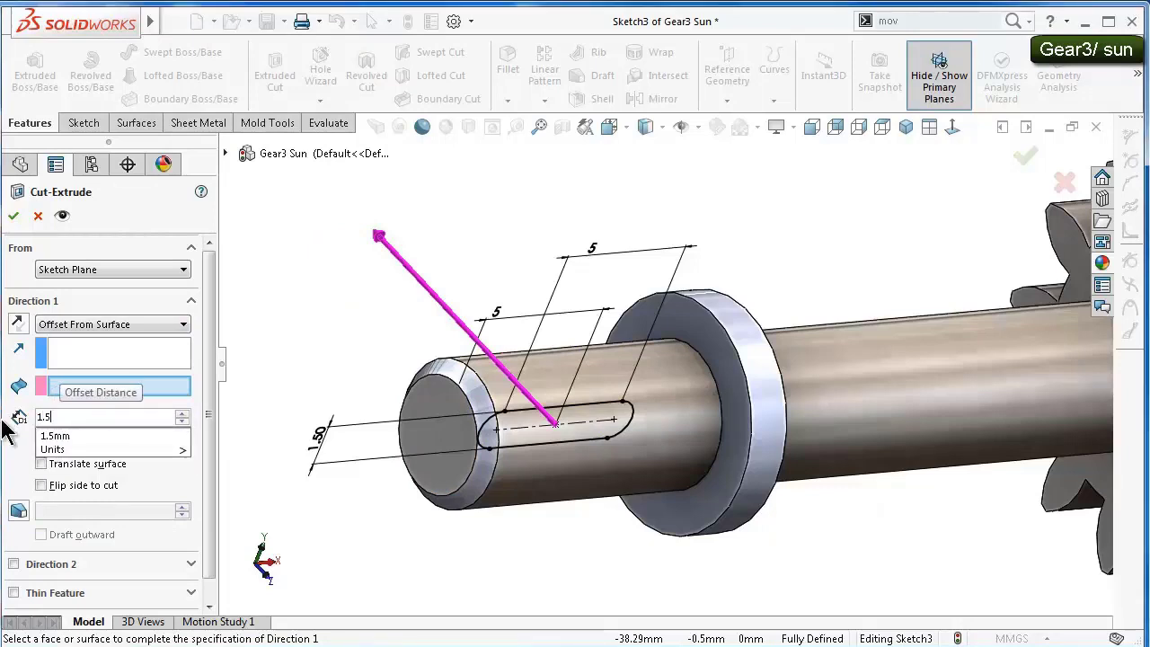
{"action": "left_click", "coordinate": [550, 471]}
{"action": "middle_click_drag", "start_coordinate": [551, 471], "coordinate": [561, 552]}
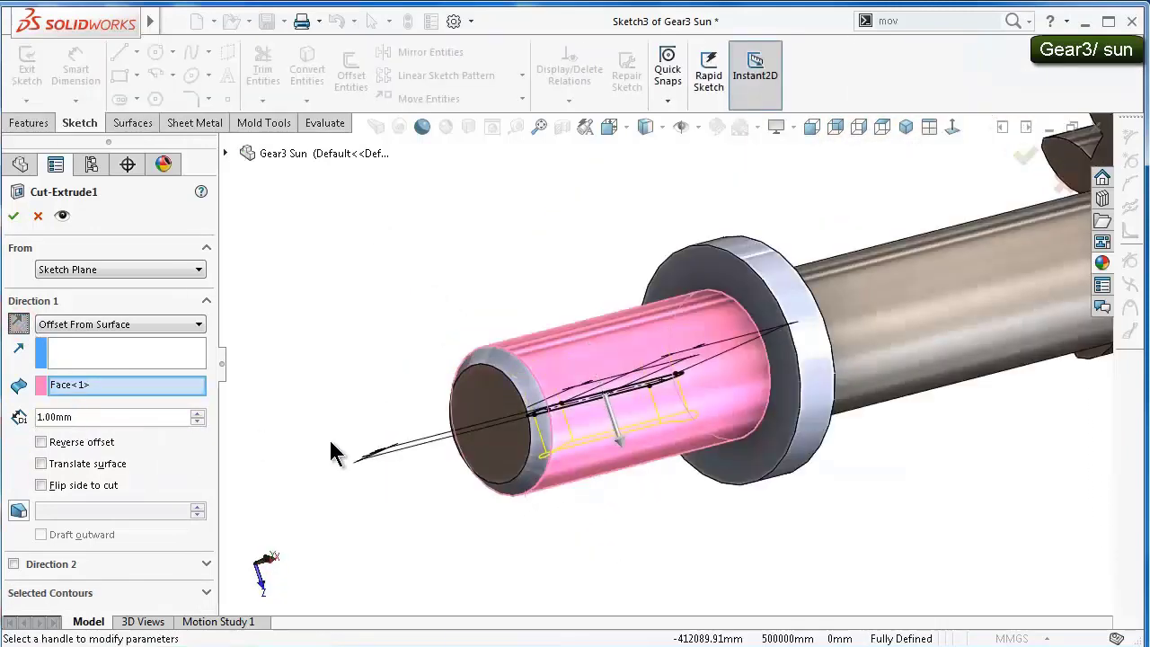
{"action": "middle_click_drag", "start_coordinate": [345, 455], "coordinate": [341, 428]}
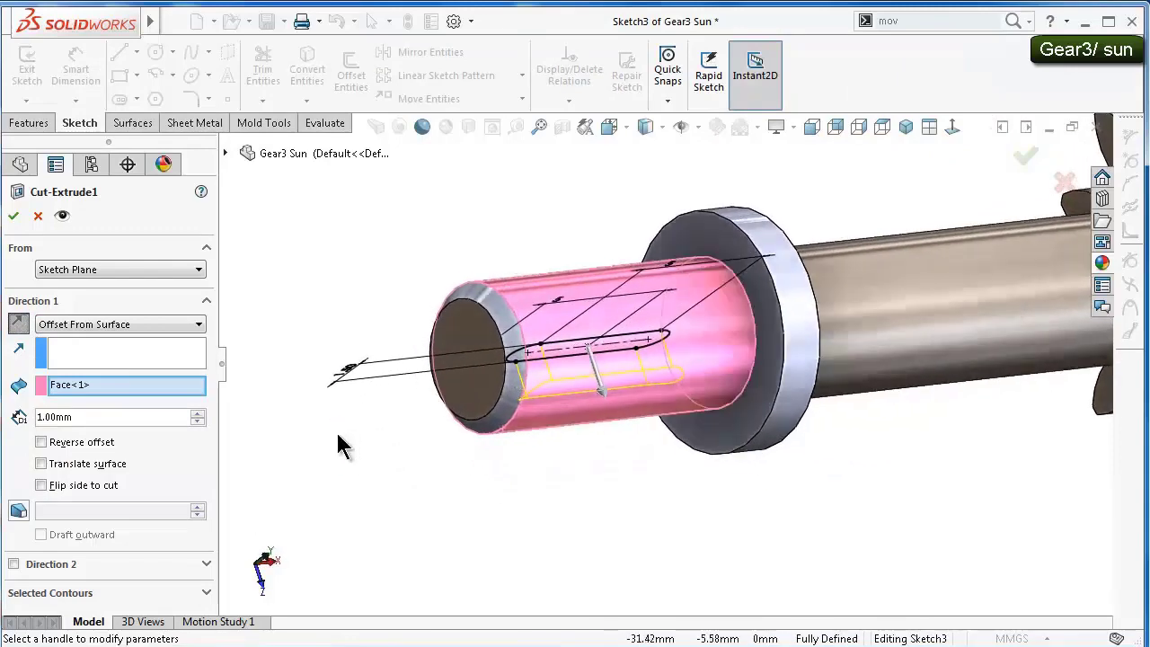
- Make the cut start from an offset of 5 mm from the sketch plane, flipped toward the shaft
{"action": "left_click", "coordinate": [107, 269]}
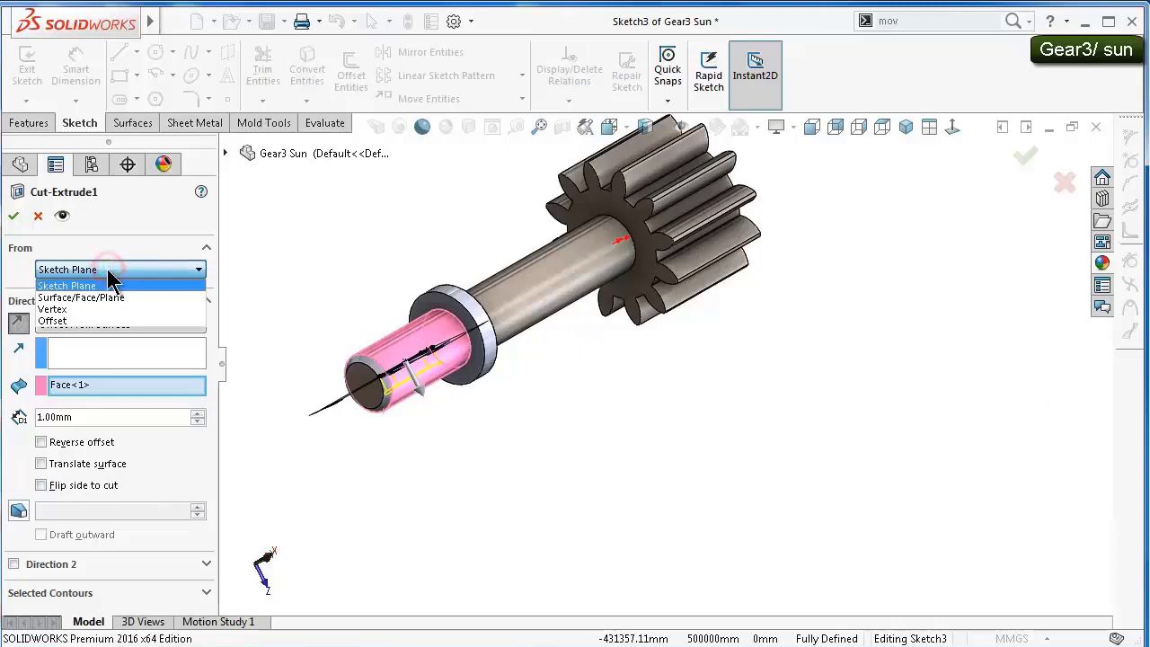
{"action": "left_click", "coordinate": [76, 321]}
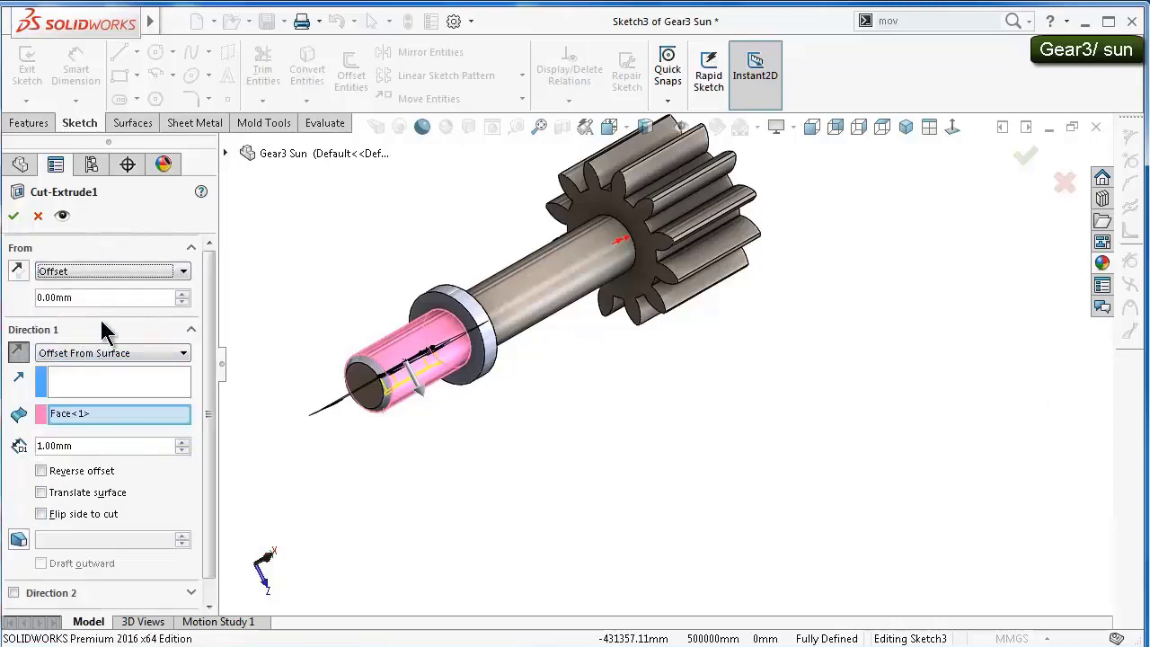
{"action": "left_click", "coordinate": [183, 296]}
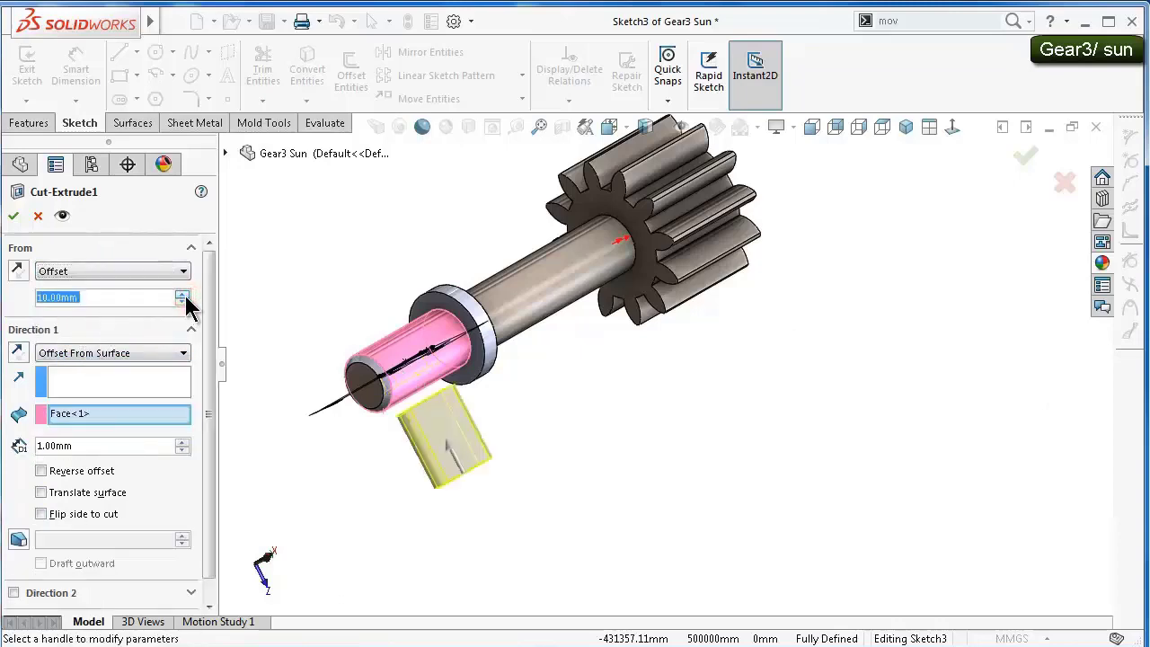
{"action": "left_click", "coordinate": [25, 354]}
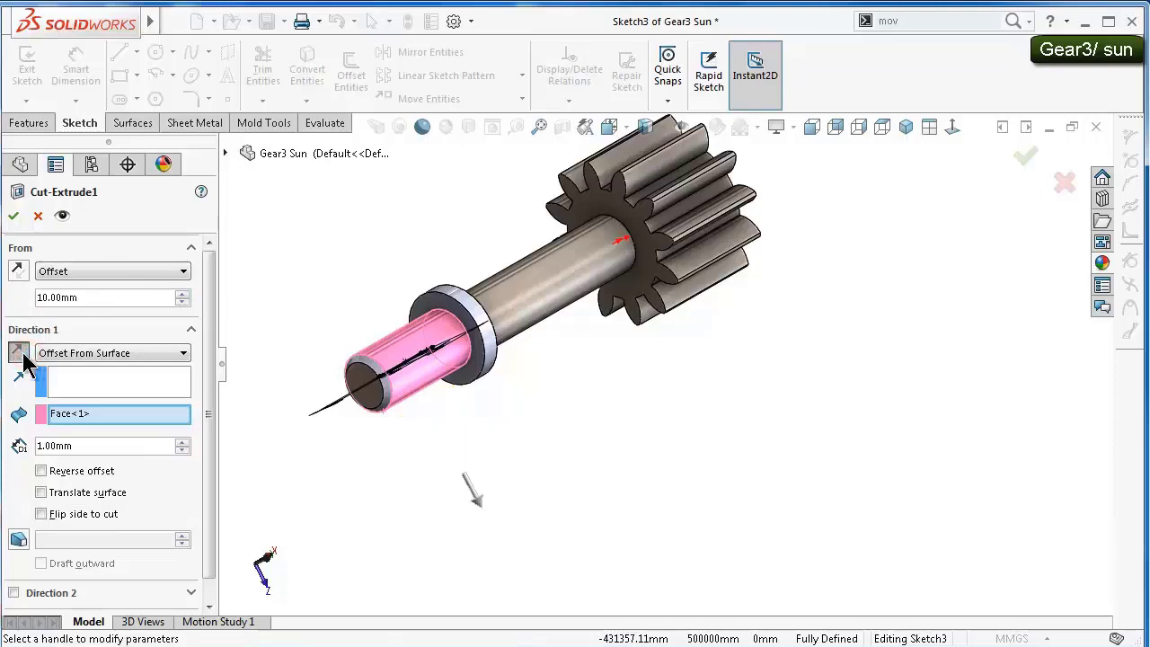
{"action": "left_click", "coordinate": [24, 355]}
{"action": "middle_click_drag", "start_coordinate": [375, 459], "coordinate": [354, 424]}
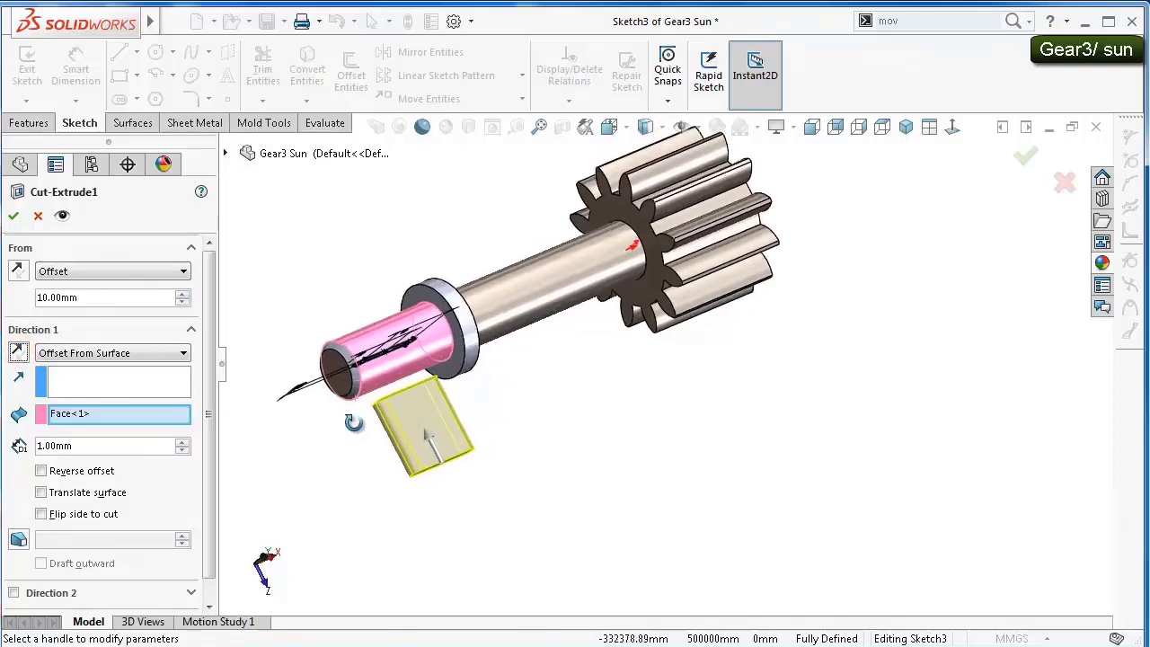
{"action": "scroll", "coordinate": [368, 406], "scroll_direction": "down", "scroll_amount": 2}
{"action": "scroll", "coordinate": [367, 405], "scroll_direction": "down", "scroll_amount": 2}
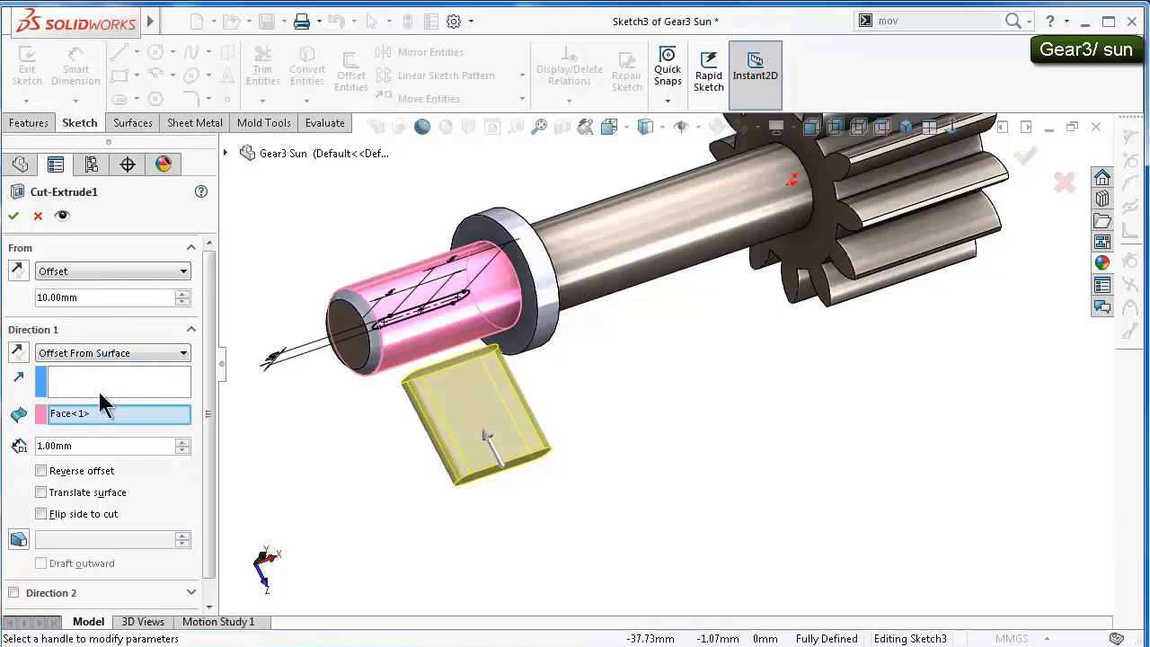
{"action": "double_click", "coordinate": [54, 298]}
{"action": "type", "text": "5"}
{"action": "key", "text": "Return"}
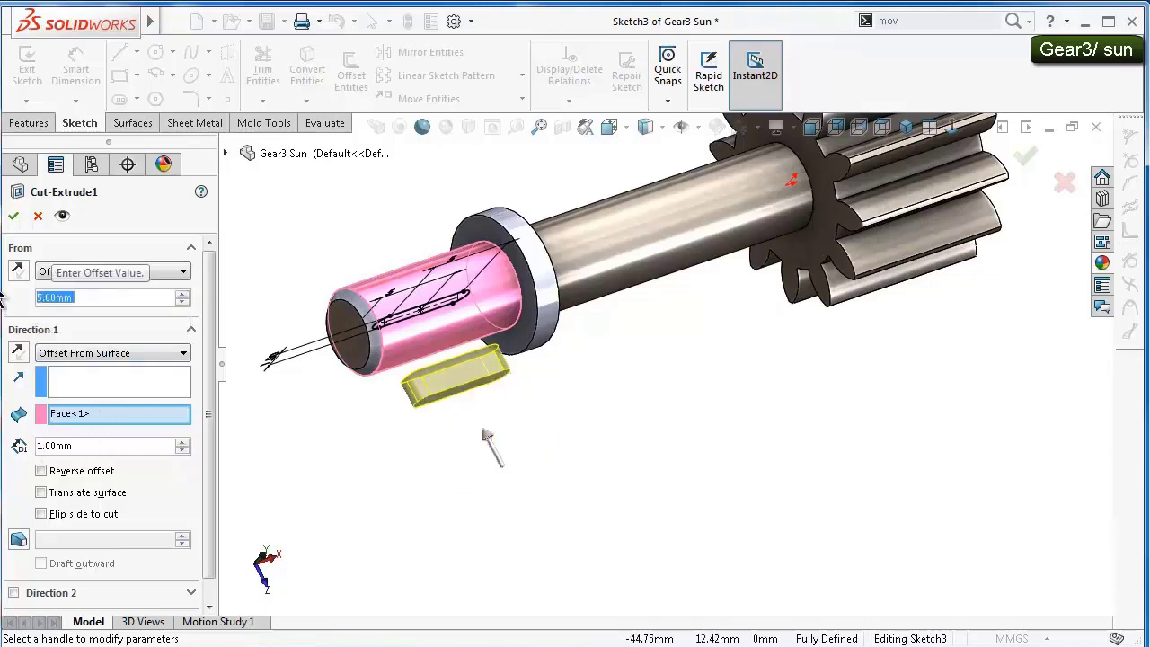
- Reverse the surface offset, set it to 0.5 mm, and confirm Cut-Extrude1
{"action": "scroll", "coordinate": [564, 494], "scroll_direction": "down", "scroll_amount": 2}
{"action": "scroll", "coordinate": [596, 539], "scroll_direction": "down", "scroll_amount": 2}
{"action": "scroll", "coordinate": [597, 557], "scroll_direction": "down", "scroll_amount": 2}
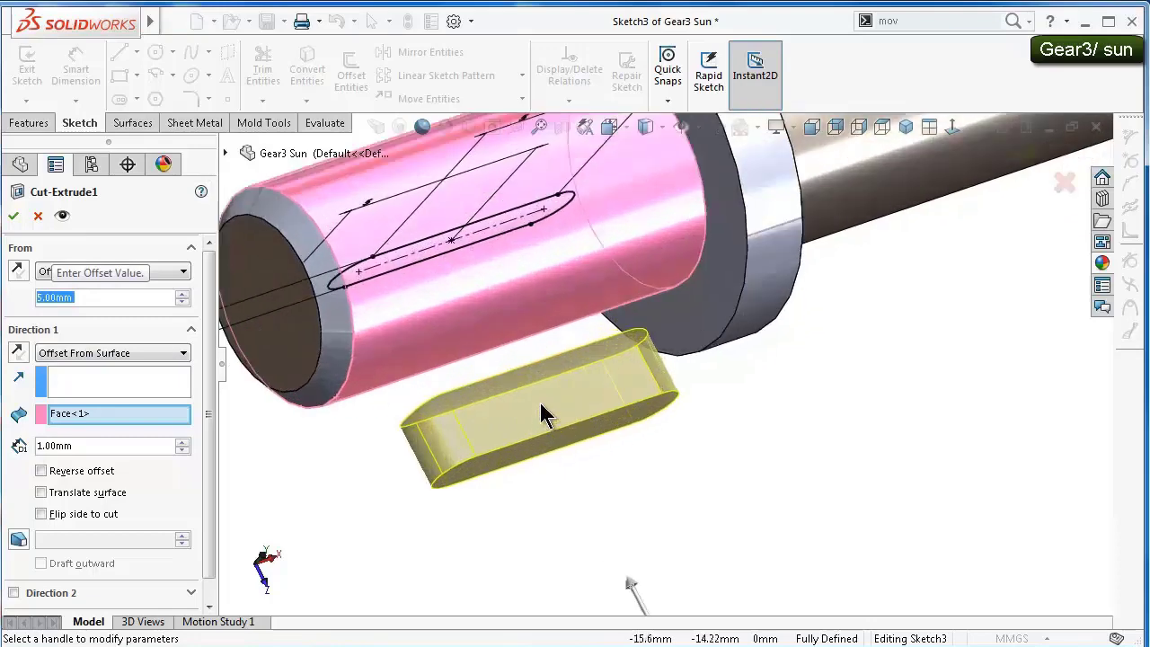
{"action": "scroll", "coordinate": [598, 557], "scroll_direction": "down", "scroll_amount": 2}
{"action": "left_click", "coordinate": [84, 469]}
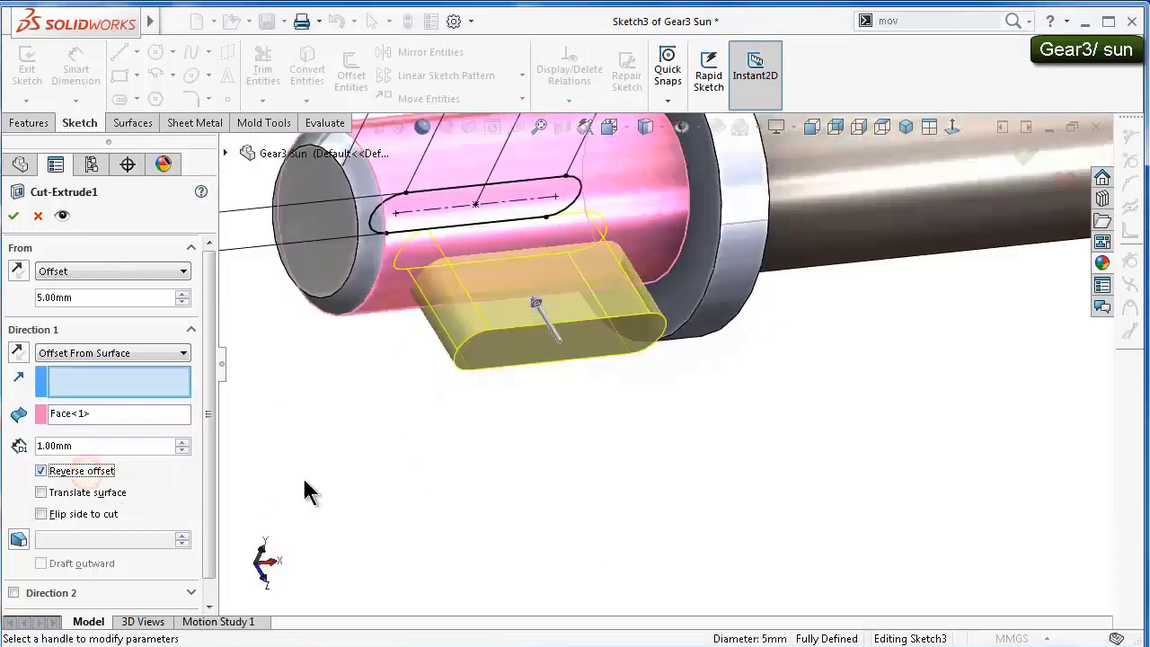
{"action": "mouse_move", "coordinate": [557, 316]}
{"action": "middle_mouse_down"}
{"action": "mouse_move", "coordinate": [557, 426]}
{"action": "mouse_move", "coordinate": [545, 401]}
{"action": "middle_mouse_up"}
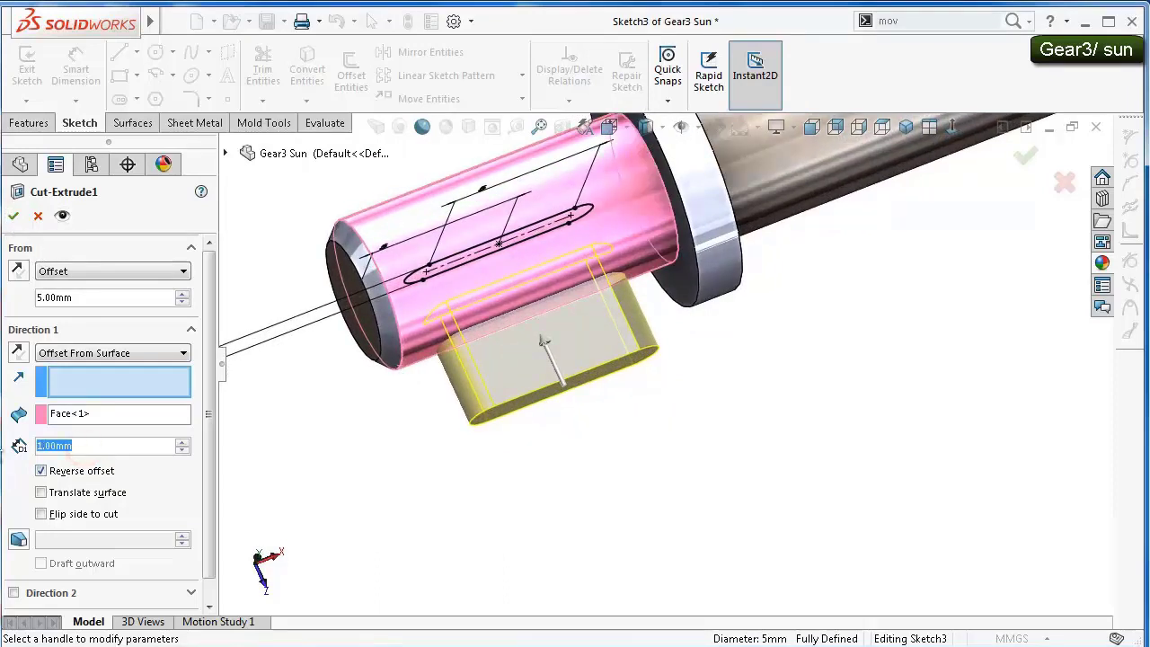
{"action": "type", "text": "0.5"}
{"action": "key", "text": "Return"}
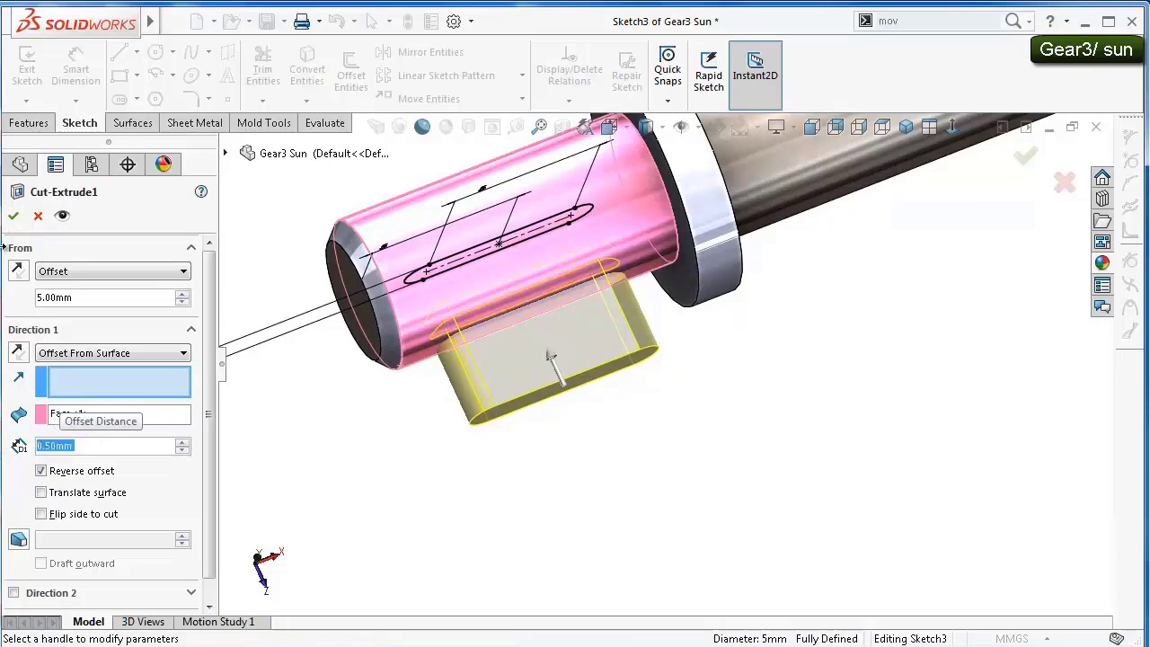
{"action": "left_click", "coordinate": [14, 217]}
{"action": "mouse_move", "coordinate": [698, 394]}
{"action": "middle_mouse_down"}
{"action": "mouse_move", "coordinate": [659, 377]}
{"action": "mouse_move", "coordinate": [647, 241]}
{"action": "mouse_move", "coordinate": [655, 130]}
{"action": "mouse_move", "coordinate": [655, 254]}
{"action": "middle_mouse_up"}
{"action": "key", "text": "ctrl+s"}
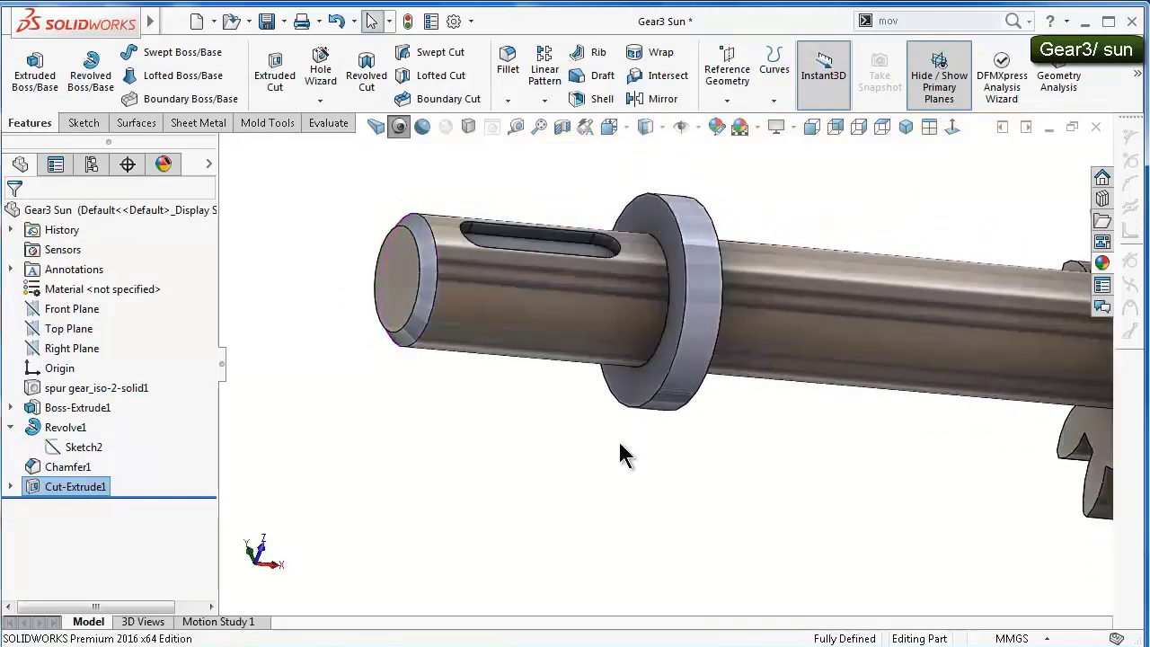
- Start a new sketch on the gear's flat end face, viewed normal to it
{"action": "key", "text": "Left"}
{"action": "key", "text": "Left"}
{"action": "key", "text": "Left"}
{"action": "key", "text": "Left"}
{"action": "key", "text": "Down"}
{"action": "key", "text": "Down"}
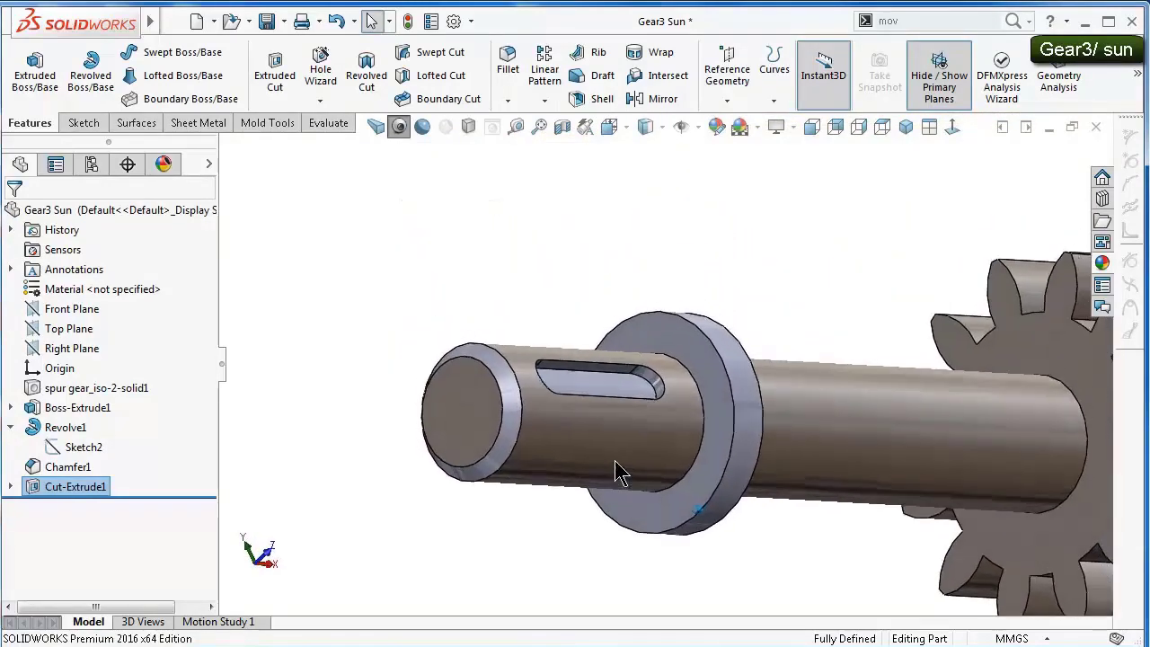
{"action": "key", "text": "Down"}
{"action": "key", "text": "Down"}
{"action": "key", "text": "Left"}
{"action": "key", "text": "Left"}
{"action": "key", "text": "ctrl+s"}
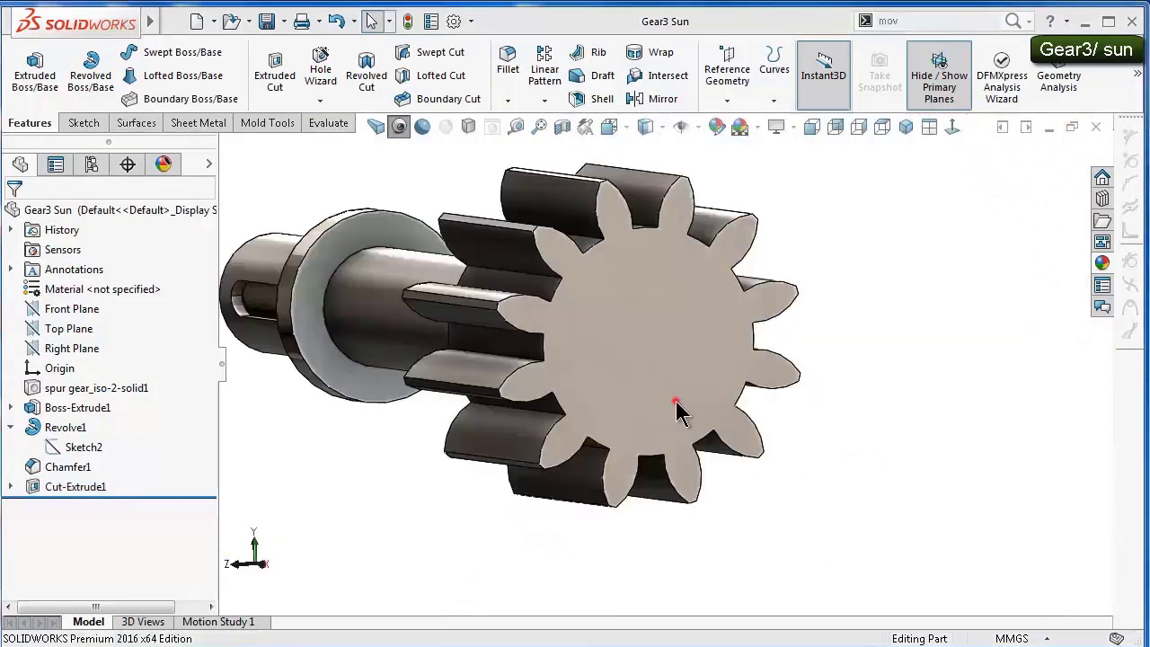
{"action": "left_click", "coordinate": [679, 412]}
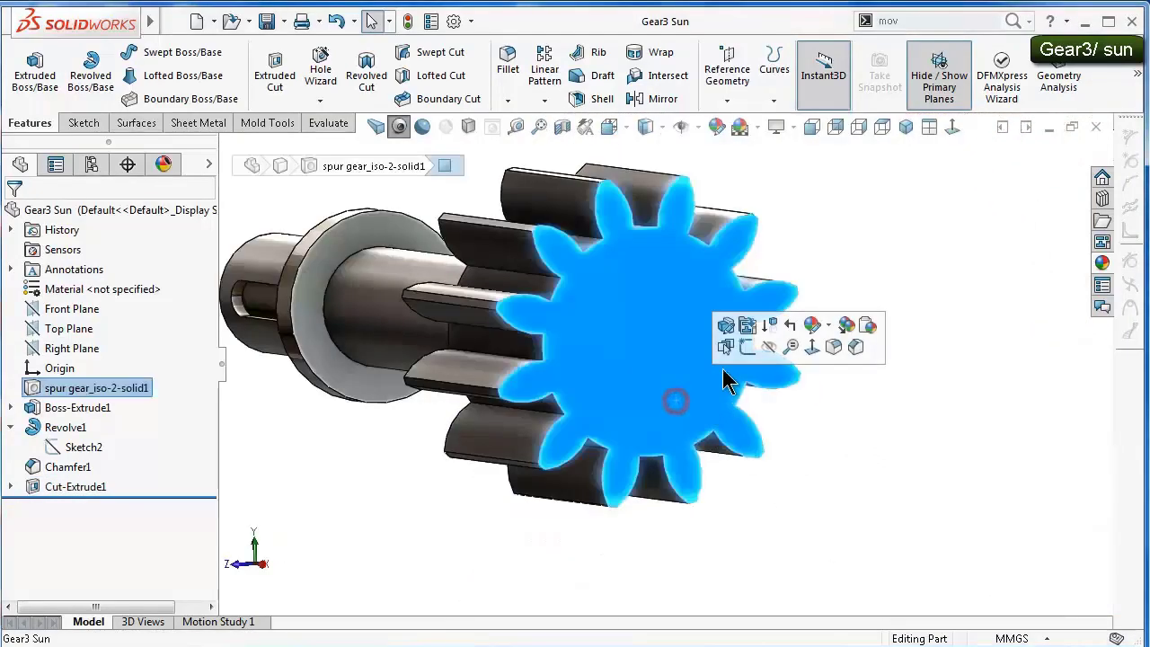
{"action": "left_click", "coordinate": [744, 349]}
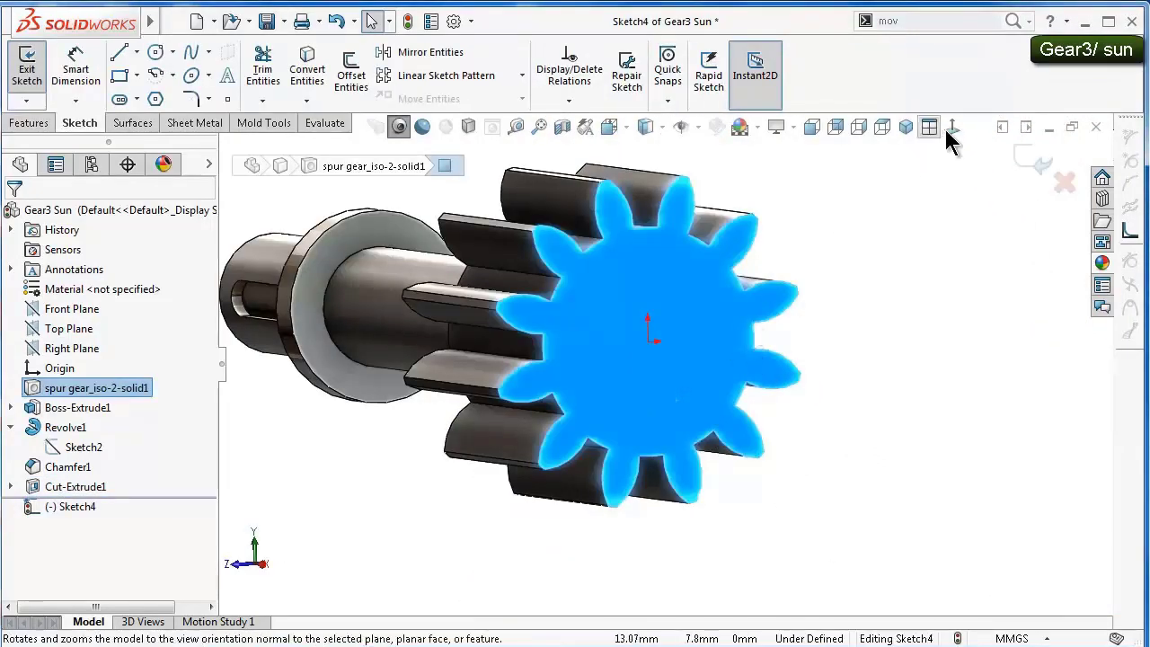
{"action": "left_click", "coordinate": [951, 128]}
- Draw an origin-centred circle and dimension its diameter to 7.5 mm
{"action": "left_click", "coordinate": [155, 53]}
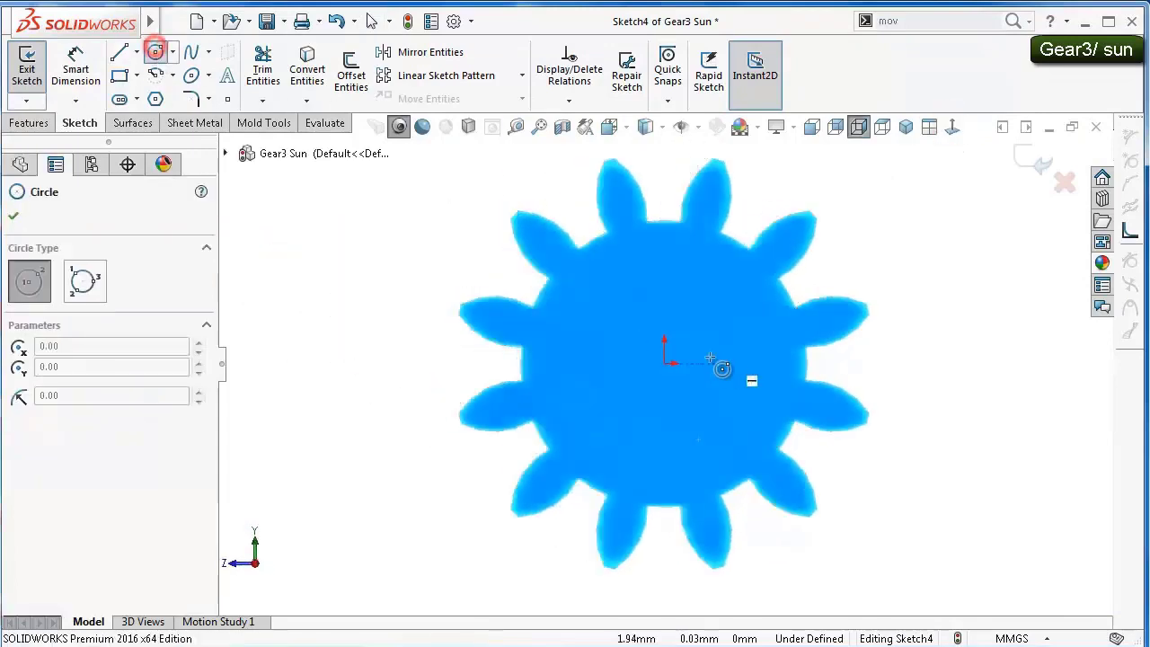
{"action": "left_click", "coordinate": [665, 363]}
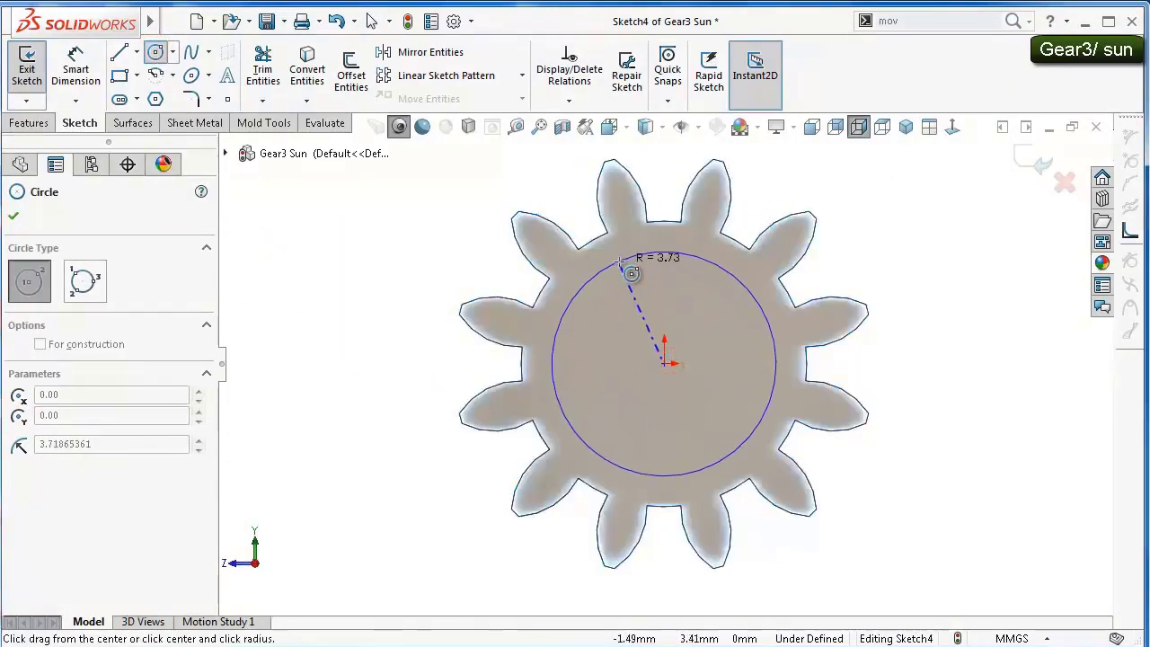
{"action": "left_click", "coordinate": [620, 261]}
{"action": "right_click_drag", "start_coordinate": [977, 496], "coordinate": [978, 449]}
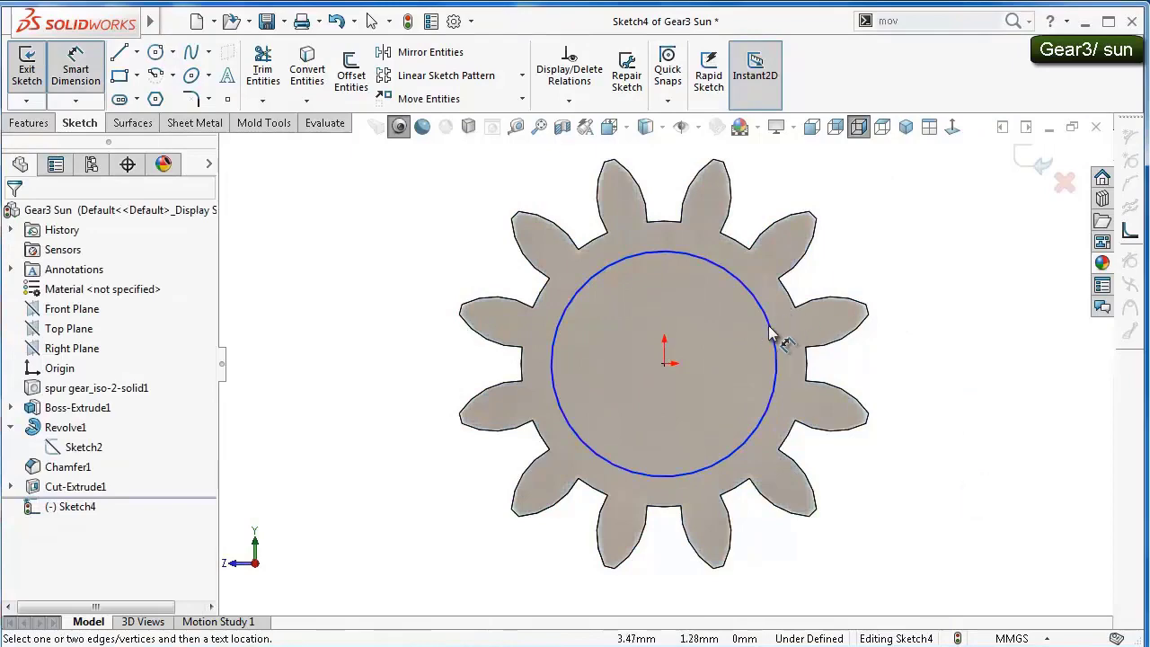
{"action": "left_click", "coordinate": [774, 337]}
{"action": "left_click", "coordinate": [944, 341]}
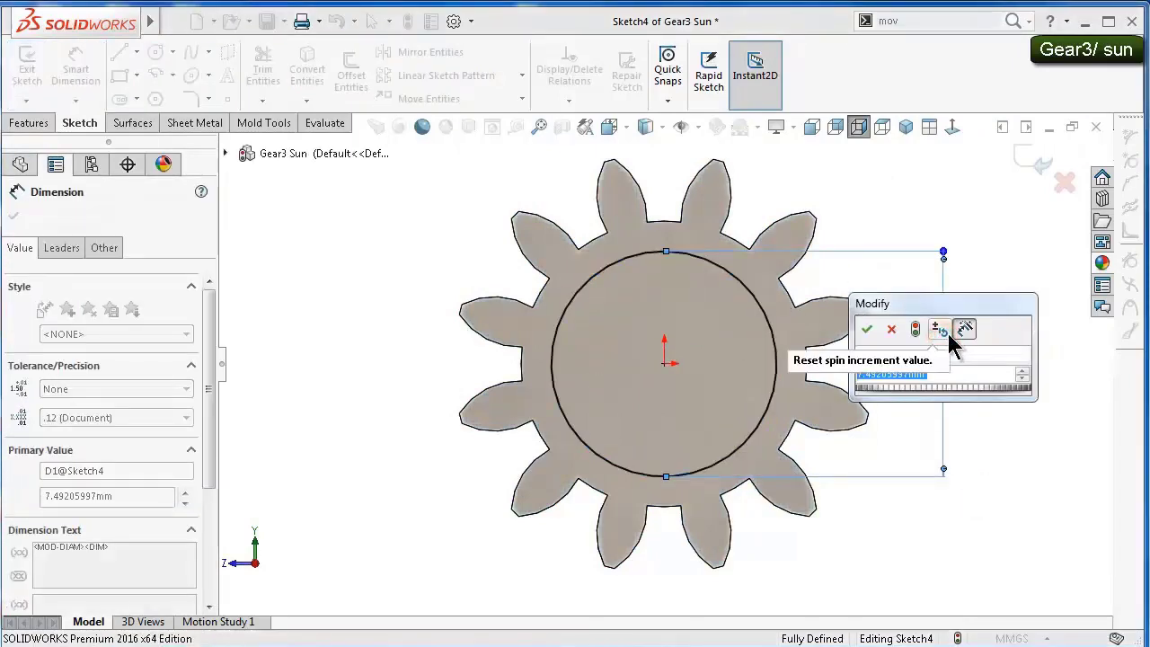
{"action": "type", "text": "7.5"}
{"action": "key", "text": "Return"}
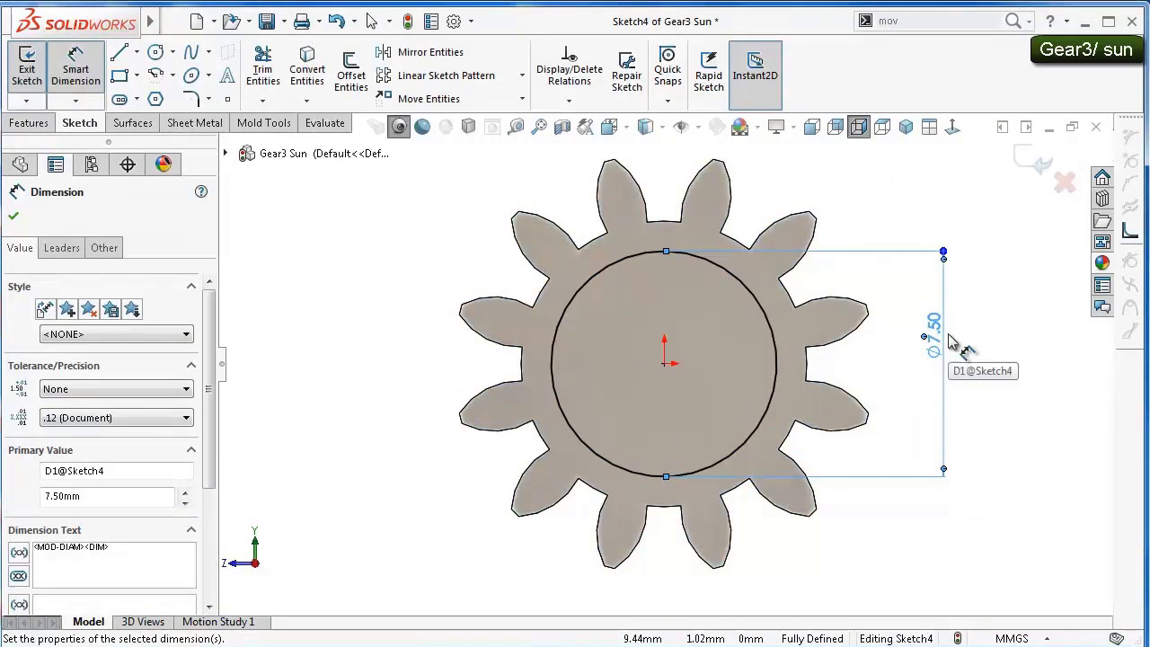
{"action": "left_click", "coordinate": [23, 119]}
{"action": "left_click", "coordinate": [730, 104]}
{"action": "left_click", "coordinate": [773, 100]}
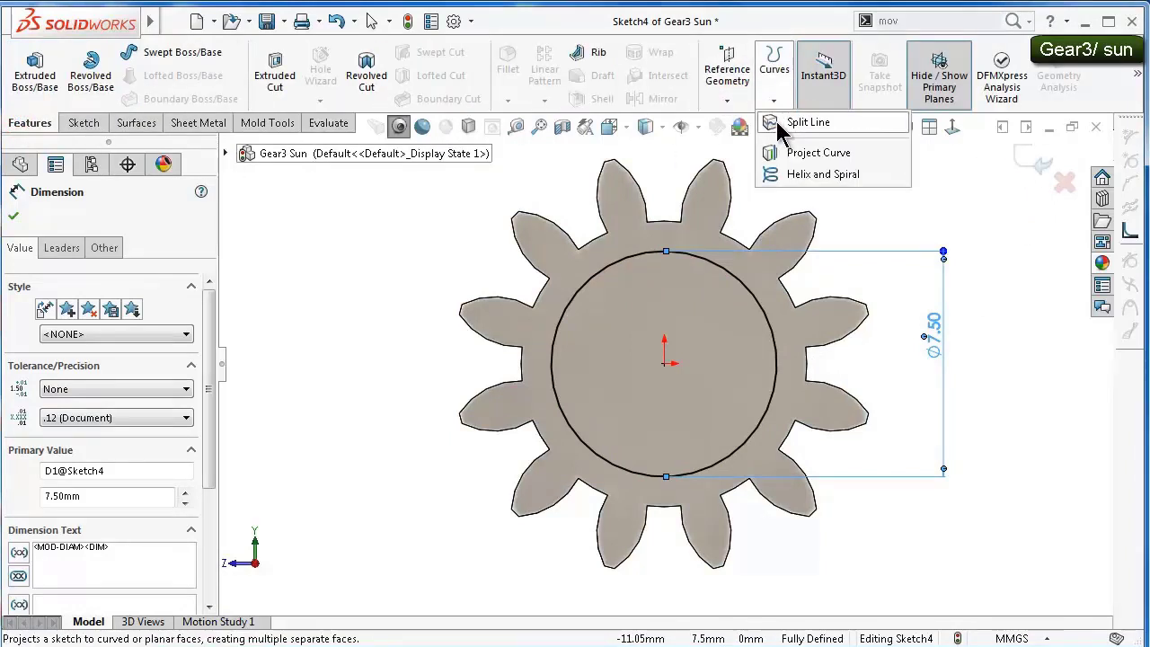
- Project the circle onto the gear end face as Split Line1, creating an inner disc face
{"action": "left_click", "coordinate": [782, 125]}
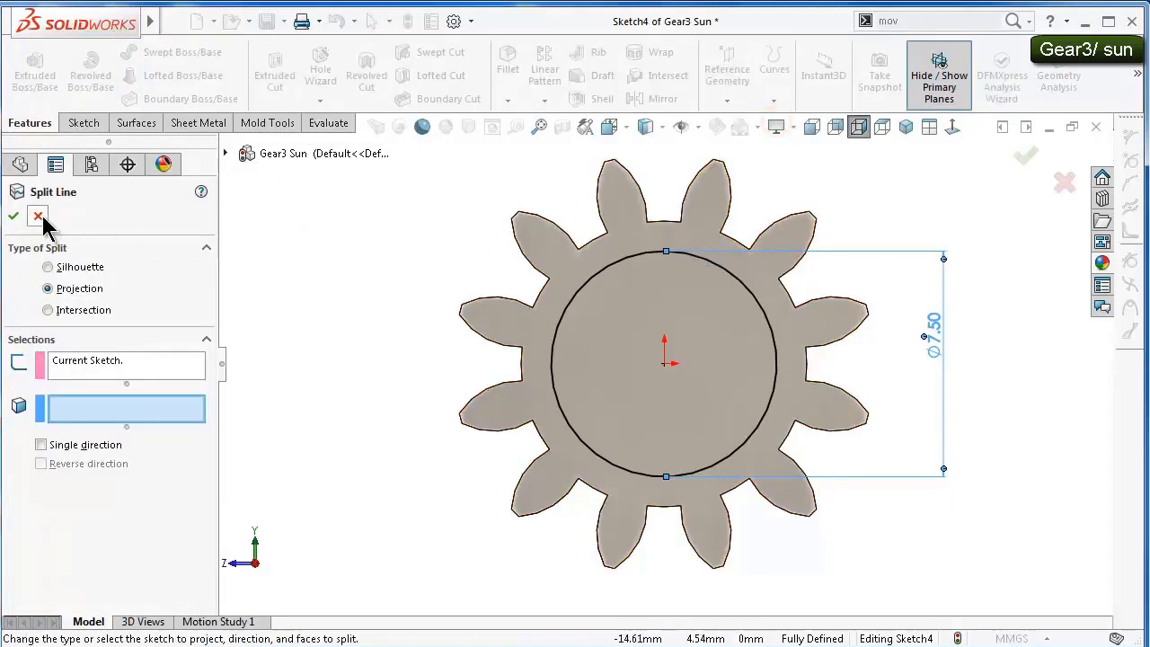
{"action": "left_click", "coordinate": [611, 255]}
{"action": "left_click", "coordinate": [1025, 158]}
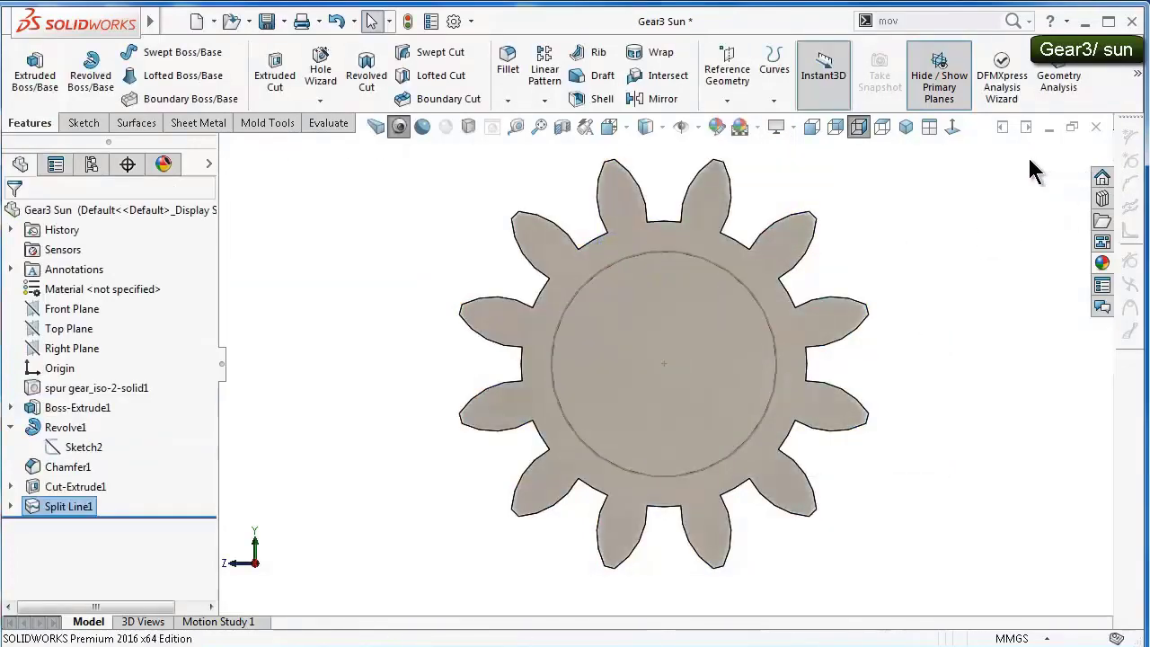
{"action": "middle_click_drag", "start_coordinate": [905, 229], "coordinate": [925, 369]}
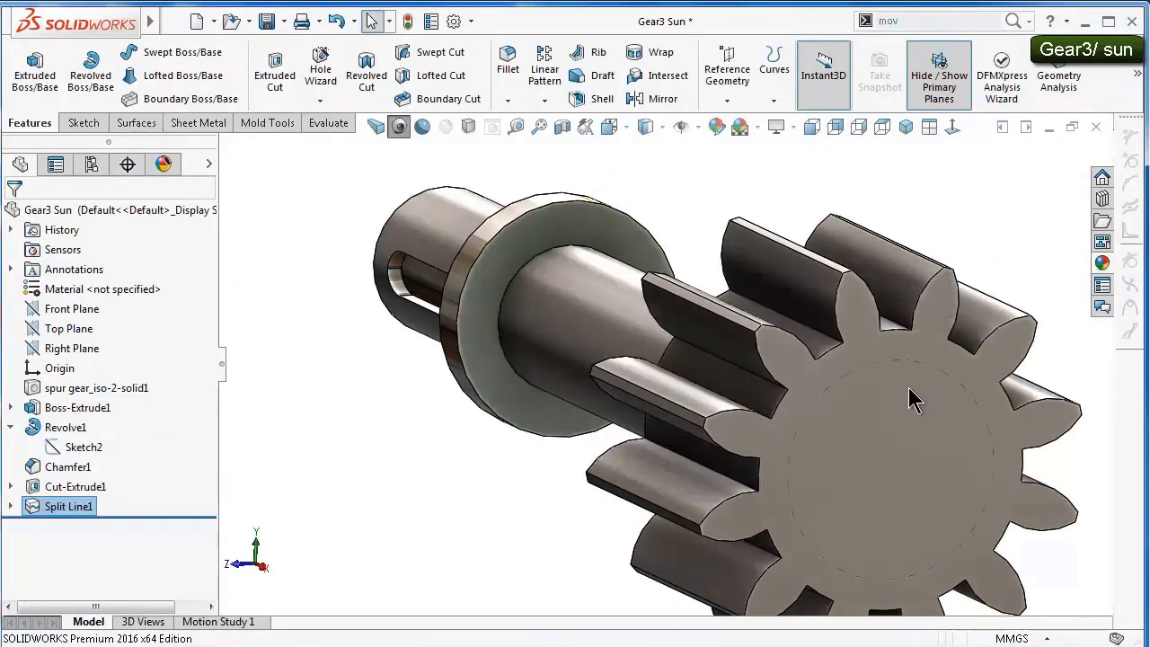
{"action": "scroll", "coordinate": [899, 422], "scroll_direction": "down", "scroll_amount": 3}
{"action": "scroll", "coordinate": [845, 323], "scroll_direction": "down", "scroll_amount": 2}
{"action": "left_click", "coordinate": [837, 317]}
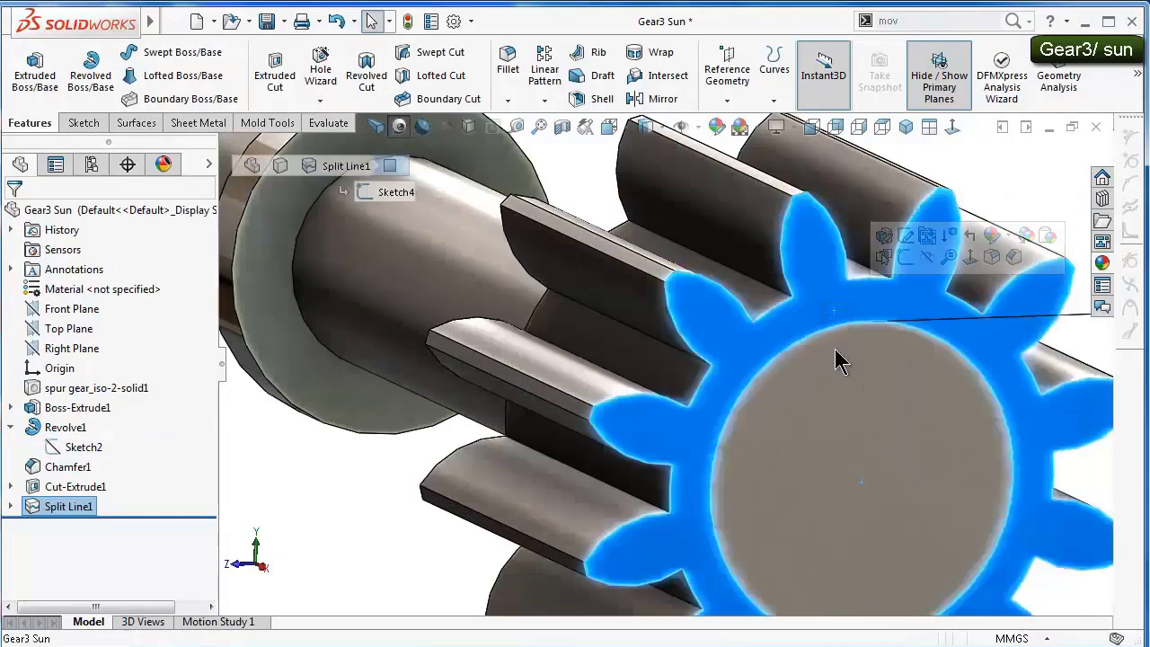
{"action": "scroll", "coordinate": [835, 363], "scroll_direction": "up", "scroll_amount": 3}
{"action": "left_click", "coordinate": [963, 251]}
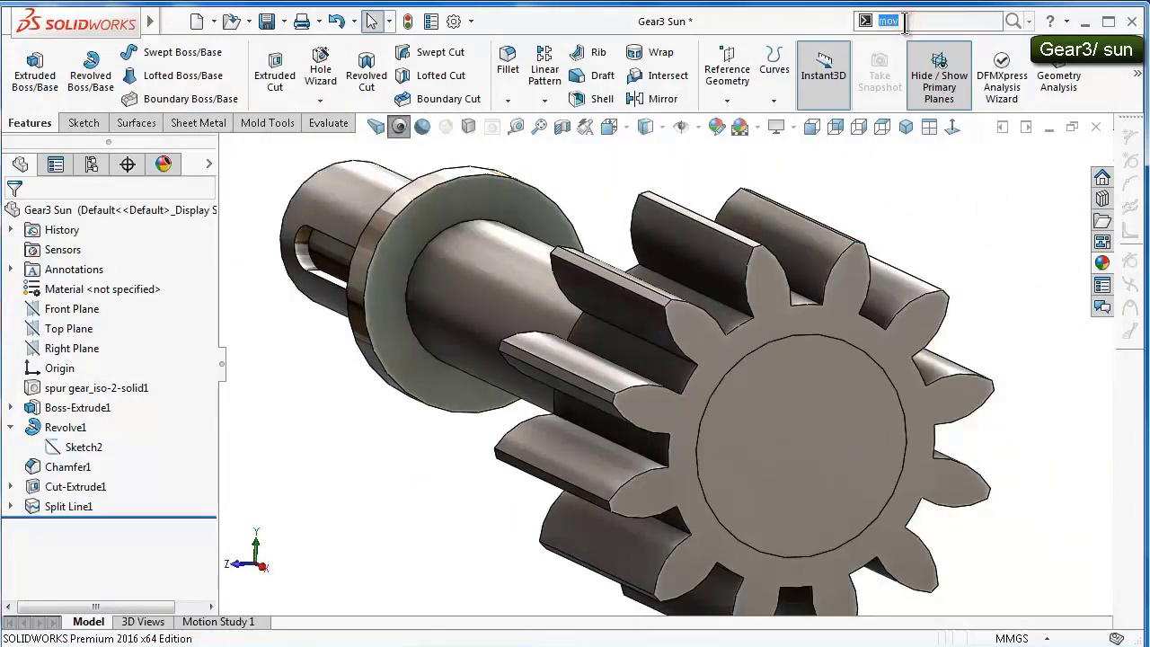
{"action": "left_click", "coordinate": [944, 20]}
- Add Dome1, a 1 mm reversed dome on the gear's inner circular face
{"action": "type", "text": "dom"}
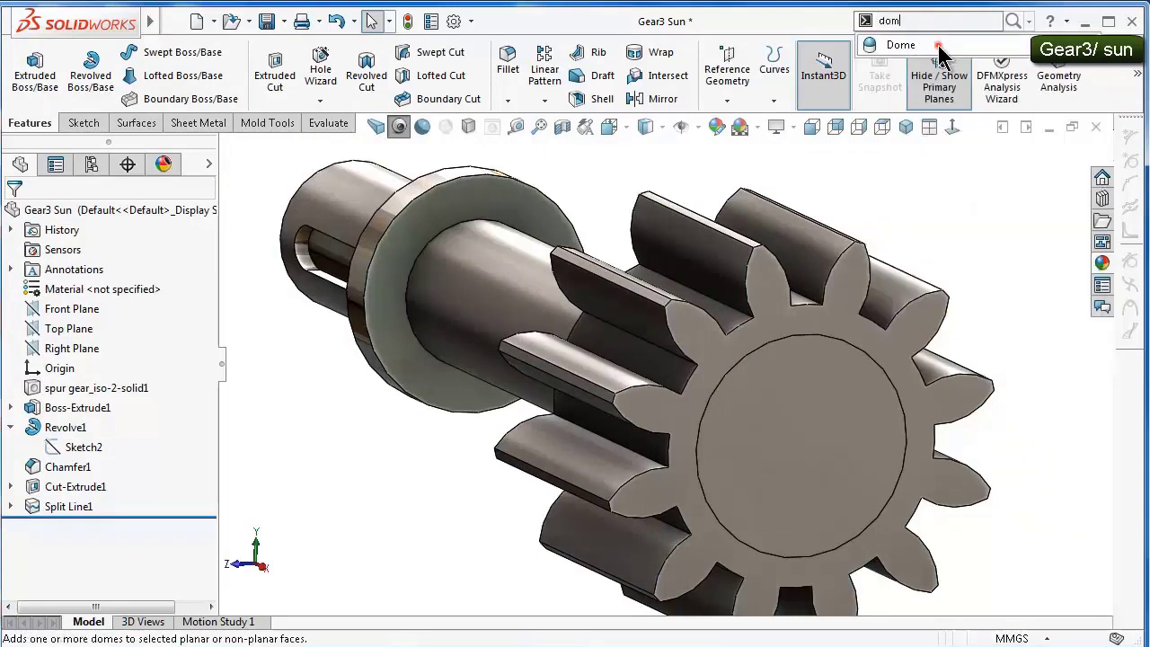
{"action": "left_click", "coordinate": [939, 43]}
{"action": "left_click", "coordinate": [825, 406]}
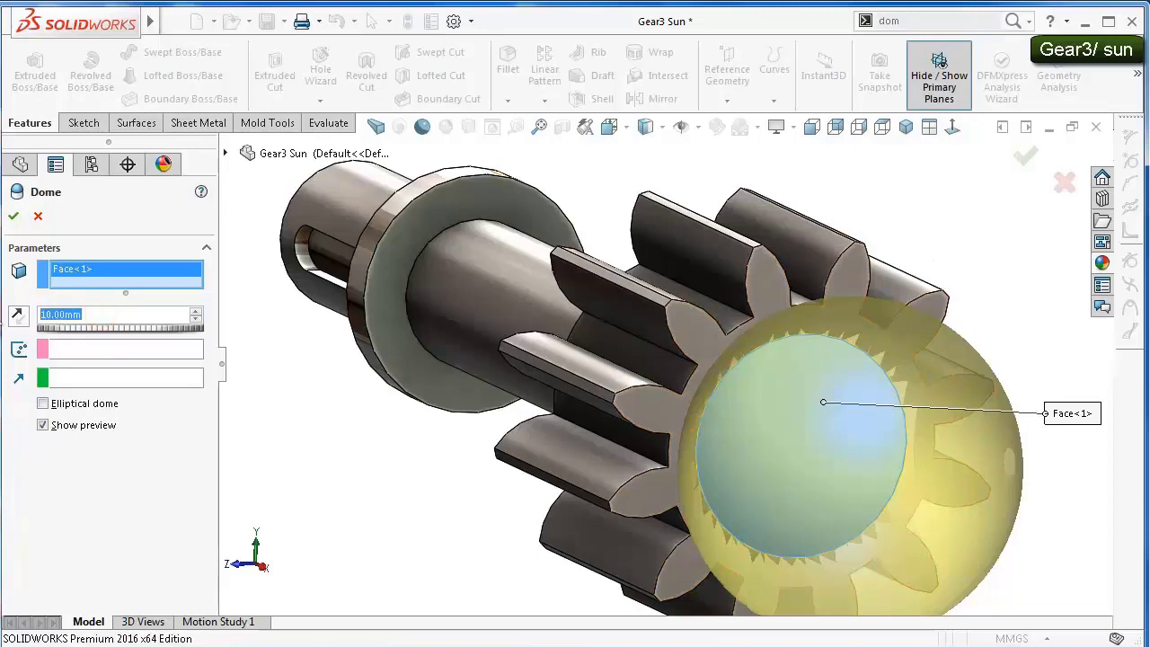
{"action": "type", "text": "1"}
{"action": "key", "text": "Return"}
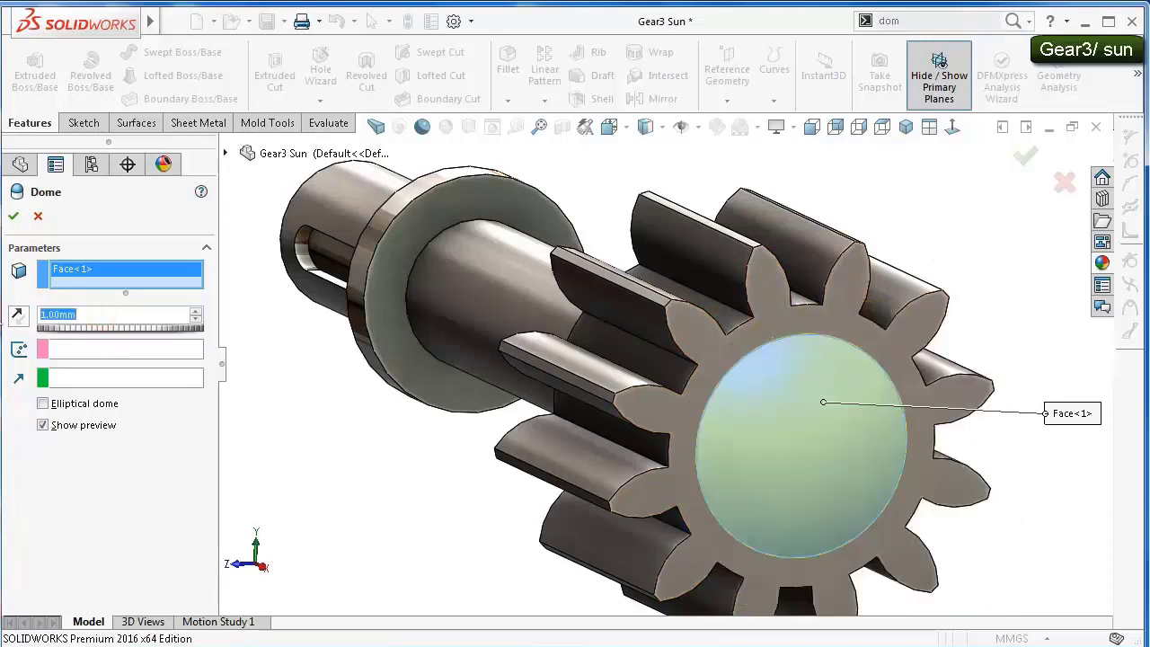
{"action": "left_click", "coordinate": [18, 318]}
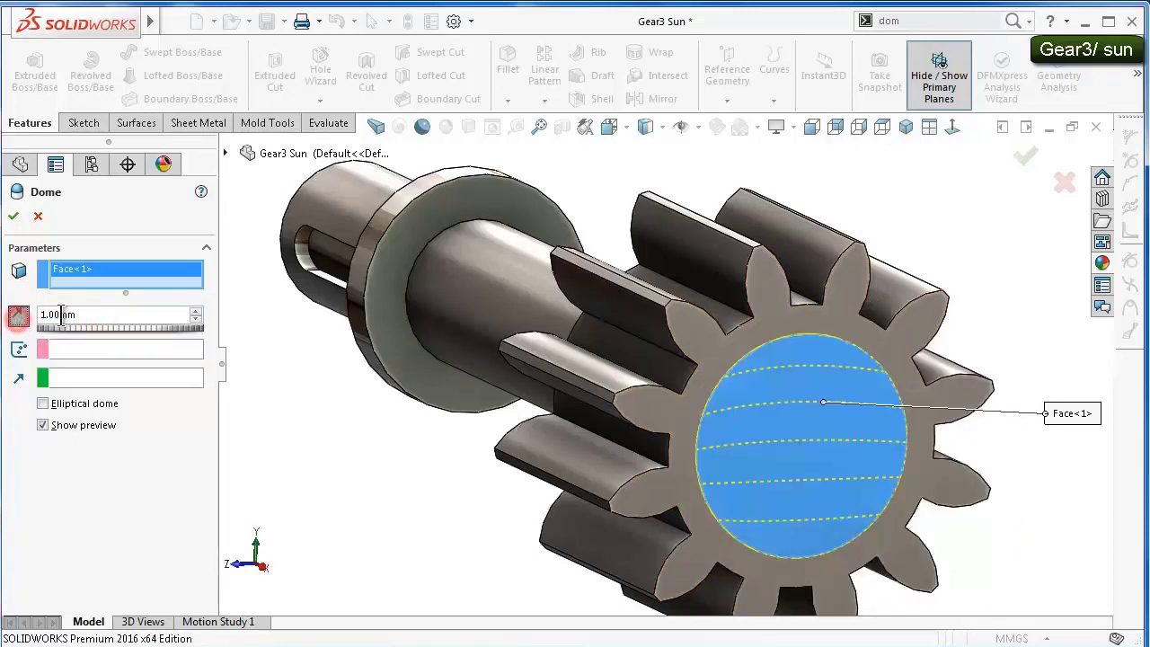
{"action": "left_click", "coordinate": [14, 216]}
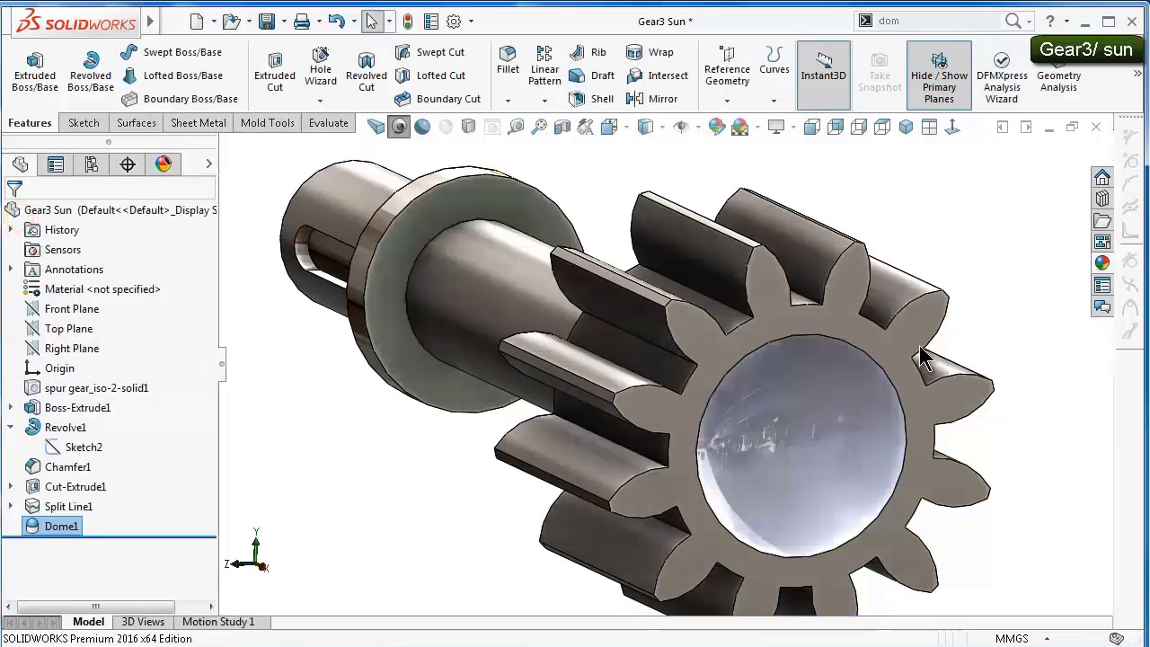
{"action": "key", "text": "ctrl+4"}
{"action": "mouse_move", "coordinate": [876, 298]}
{"action": "middle_mouse_down"}
{"action": "mouse_move", "coordinate": [970, 378]}
{"action": "mouse_move", "coordinate": [898, 405]}
{"action": "middle_mouse_up"}
{"action": "scroll", "coordinate": [803, 437], "scroll_direction": "up", "scroll_amount": 3}
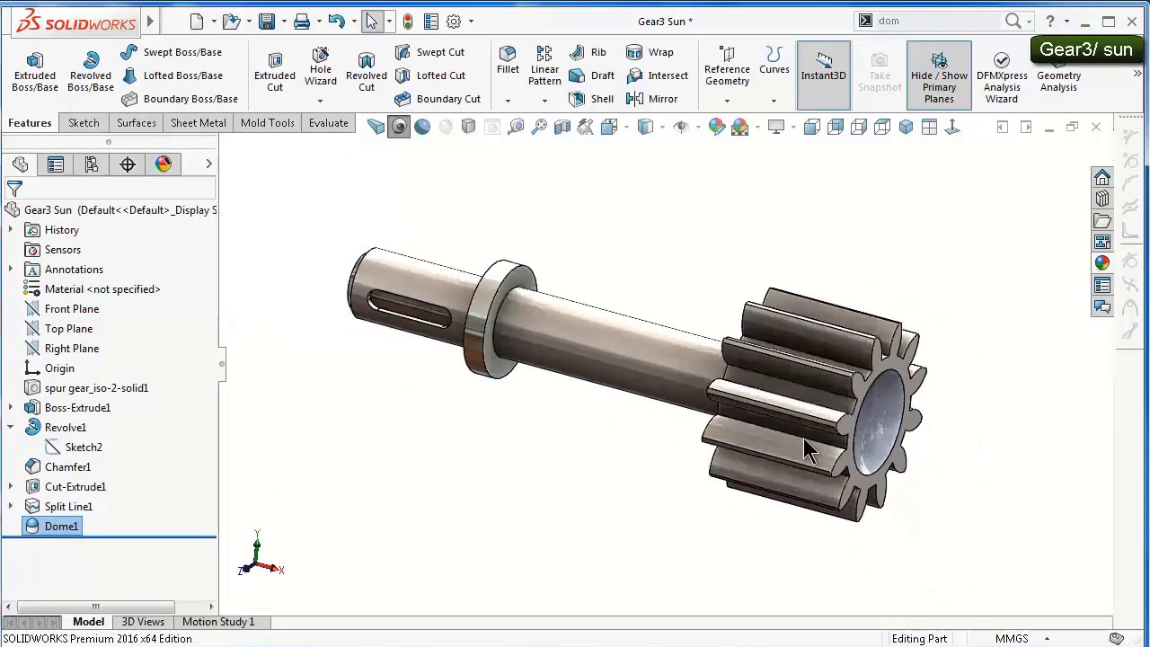
{"action": "mouse_move", "coordinate": [803, 438]}
{"action": "middle_mouse_down"}
{"action": "mouse_move", "coordinate": [741, 367]}
{"action": "mouse_move", "coordinate": [726, 323]}
{"action": "middle_mouse_up"}
{"action": "scroll", "coordinate": [726, 323], "scroll_direction": "down", "scroll_amount": 3}
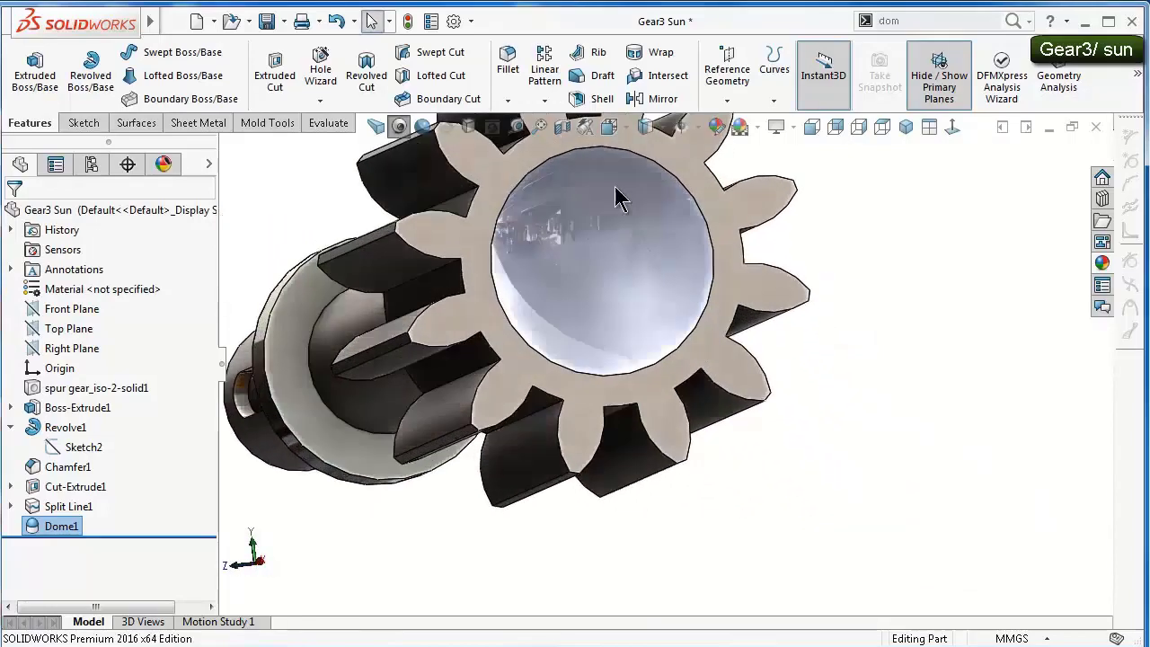
{"action": "left_click", "coordinate": [507, 70]}
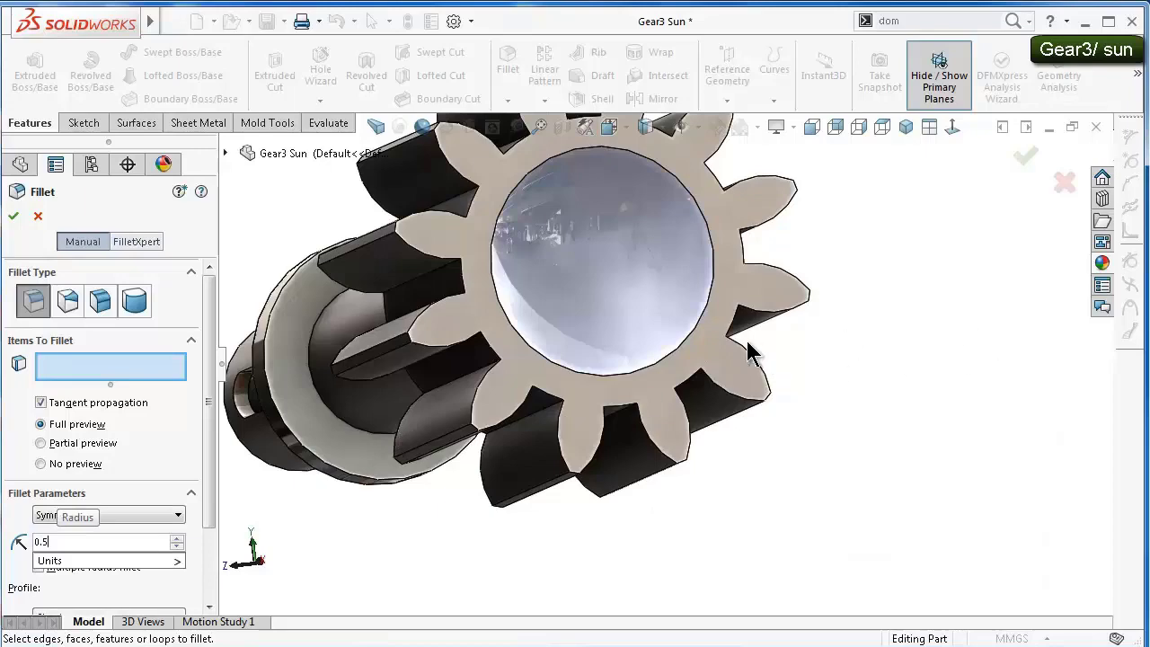
- Add a 0.5 mm Fillet1 on the dome's circular edge, then lower Dome1 to 0.50 mm
{"action": "left_click", "coordinate": [699, 322]}
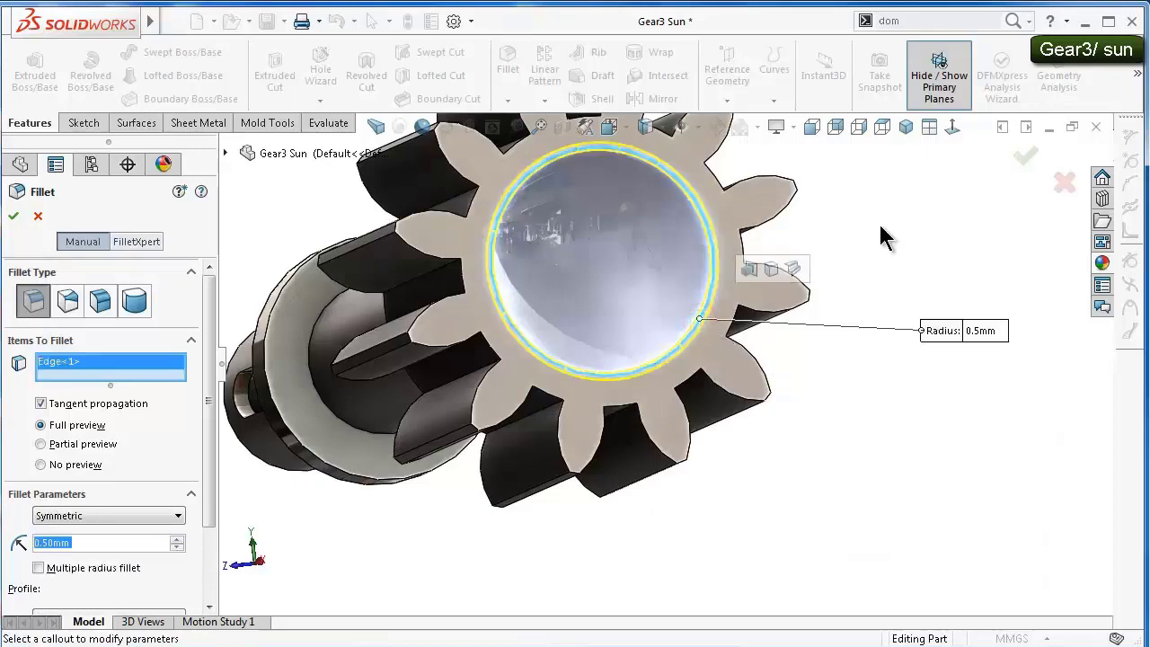
{"action": "key", "text": "Return"}
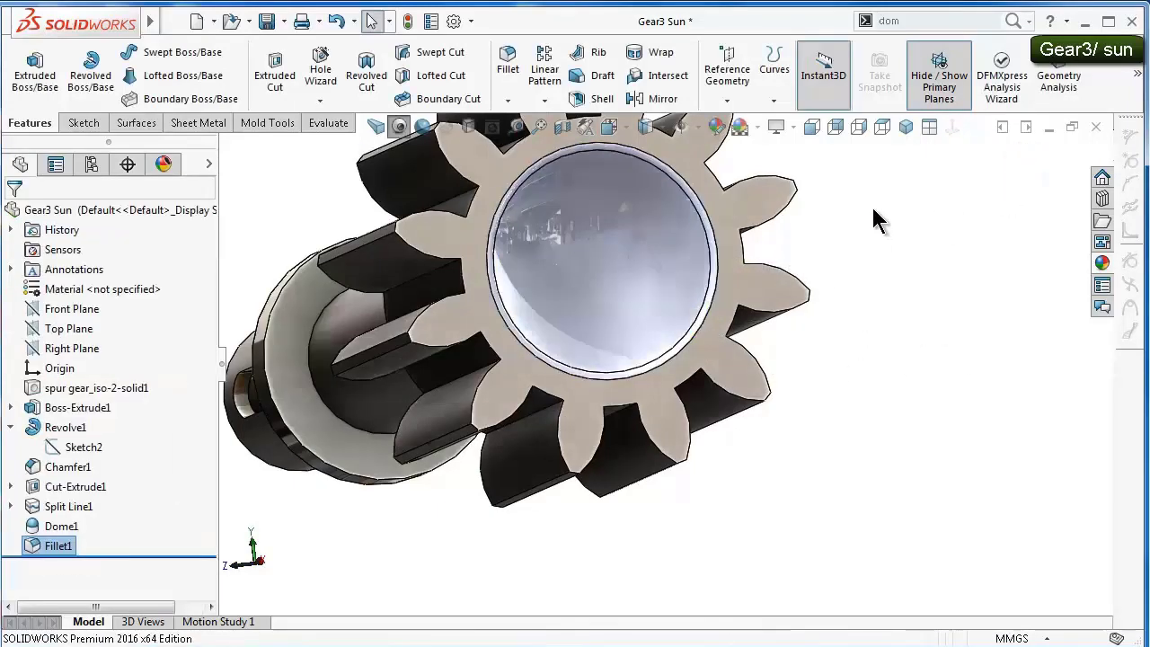
{"action": "middle_click_drag", "start_coordinate": [872, 218], "coordinate": [881, 243]}
{"action": "left_click", "coordinate": [58, 528]}
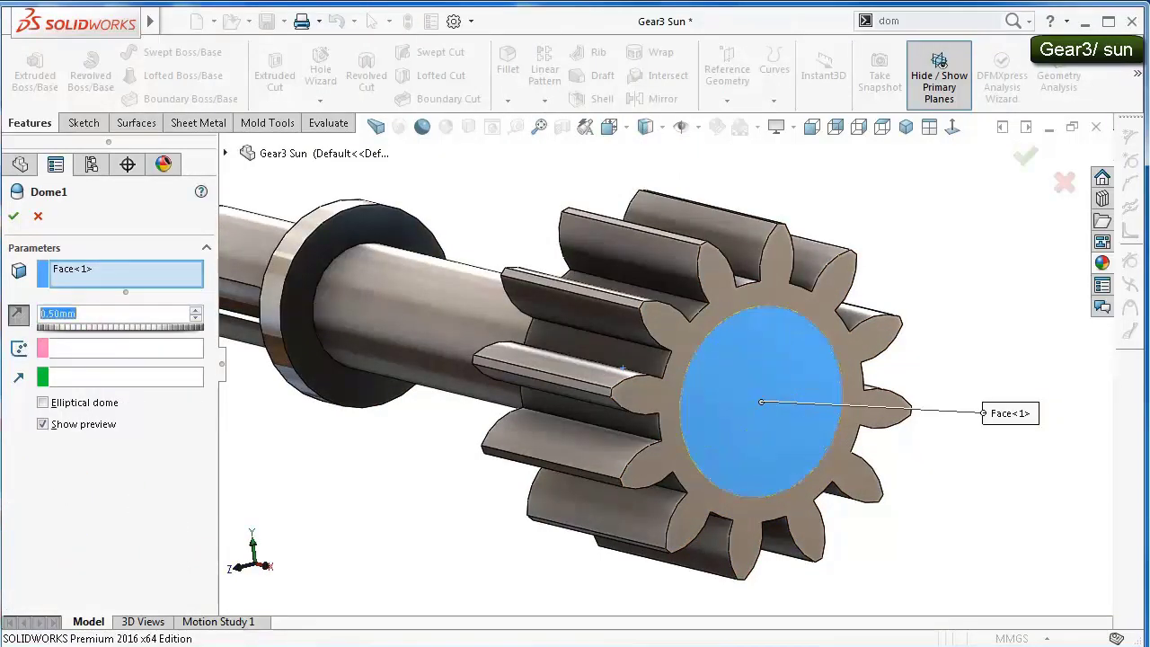
{"action": "key", "text": "Return"}
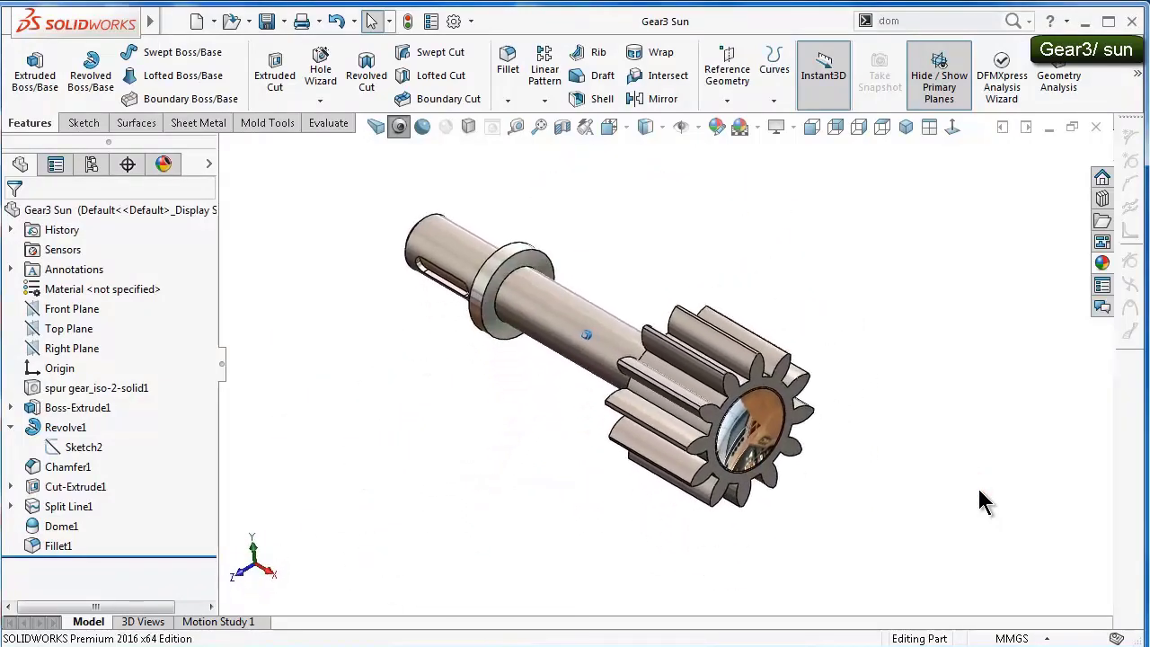
- Apply a gold appearance to the Gear3 Sun part and show it in isometric perspective view
{"action": "left_click", "coordinate": [898, 525]}
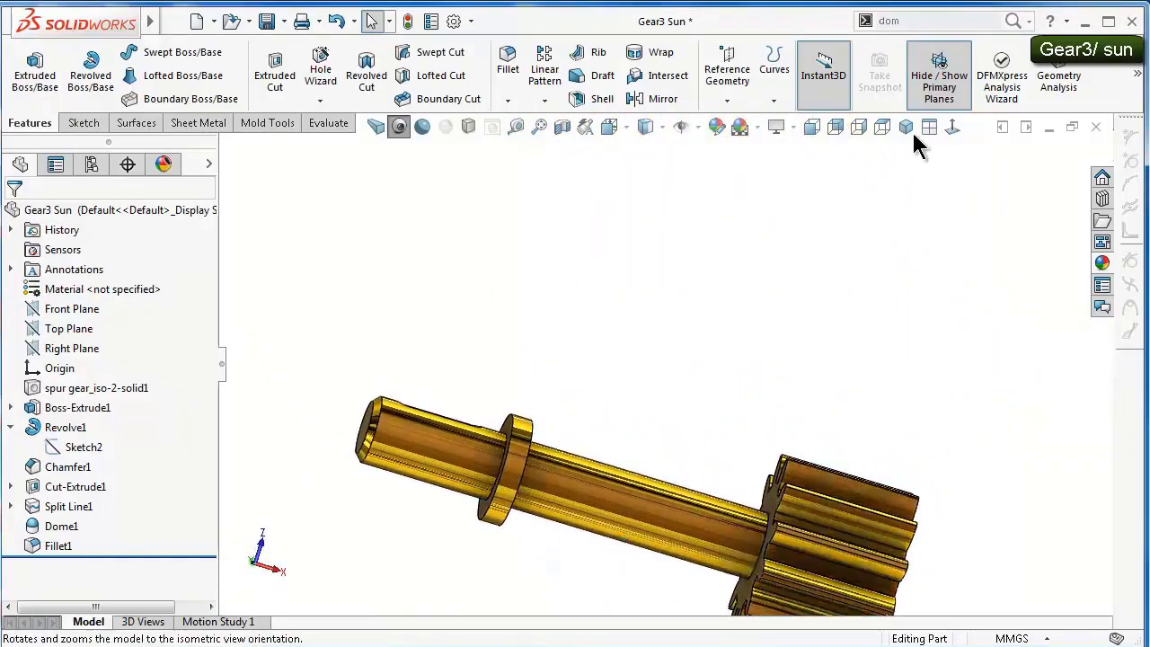
{"action": "left_click", "coordinate": [908, 128]}
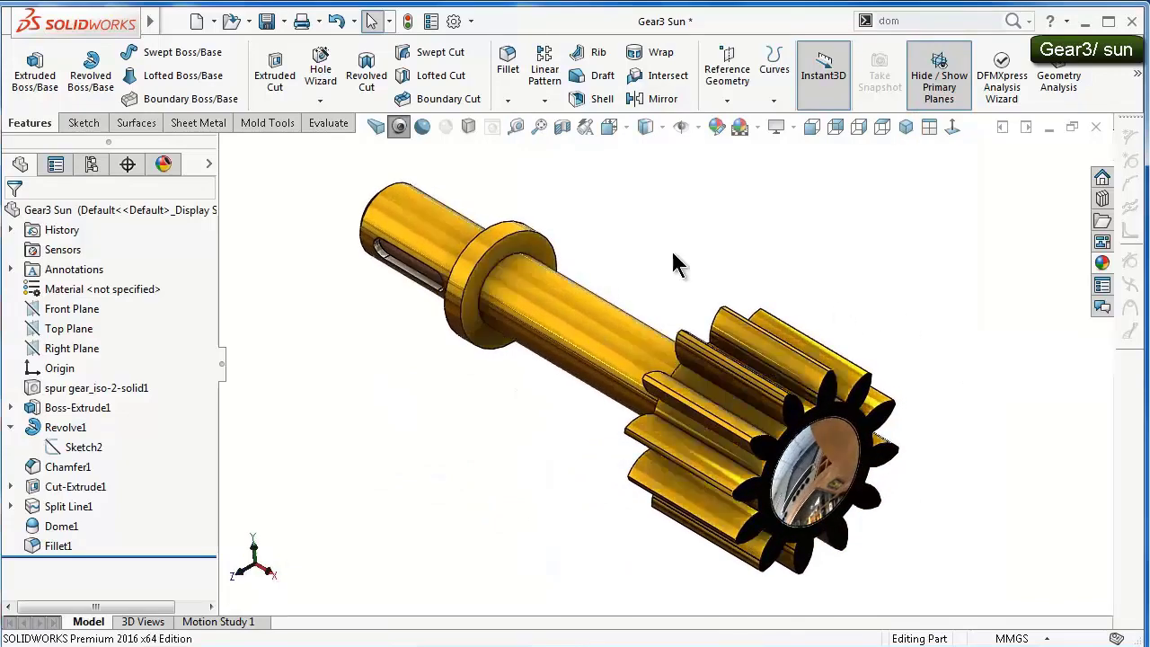
{"action": "left_click", "coordinate": [376, 128]}
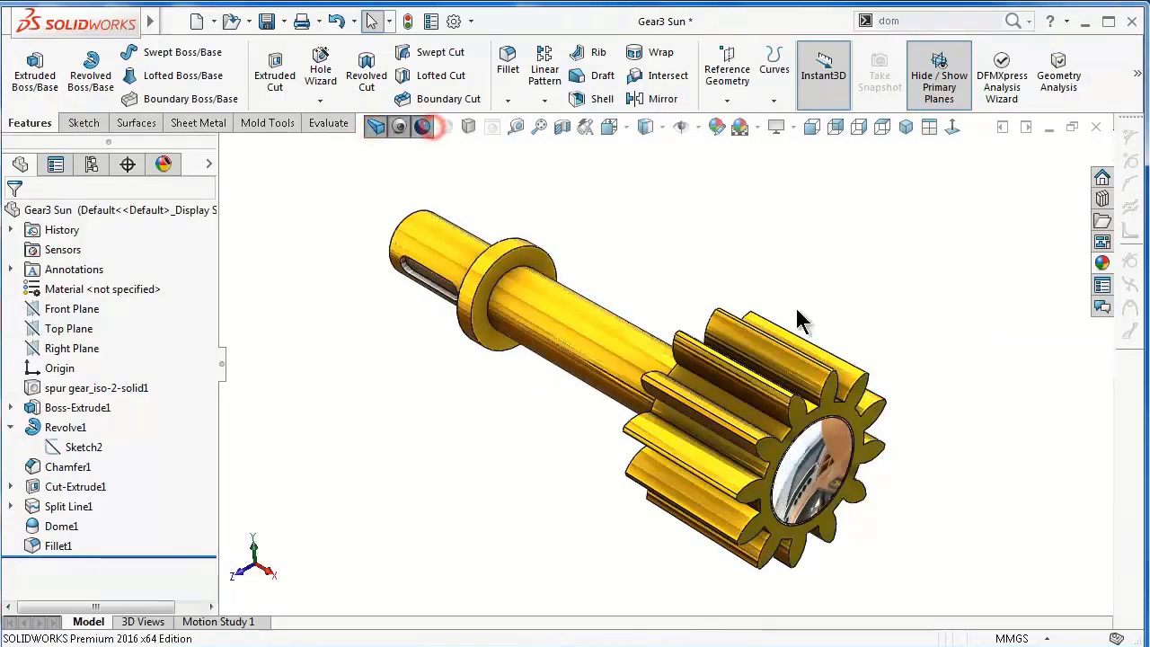